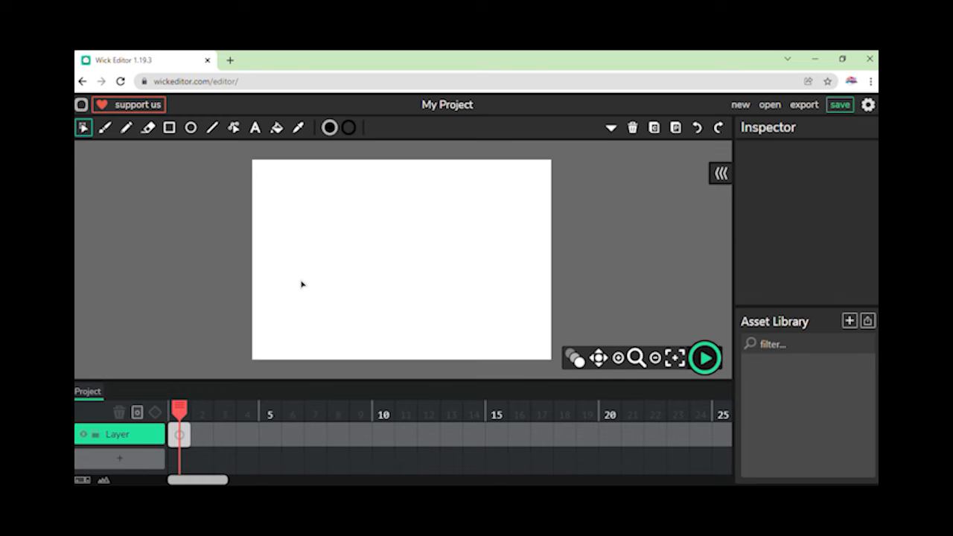
- Rename the existing timeline layer as Ground
{"action": "left_click", "coordinate": [123, 437]}
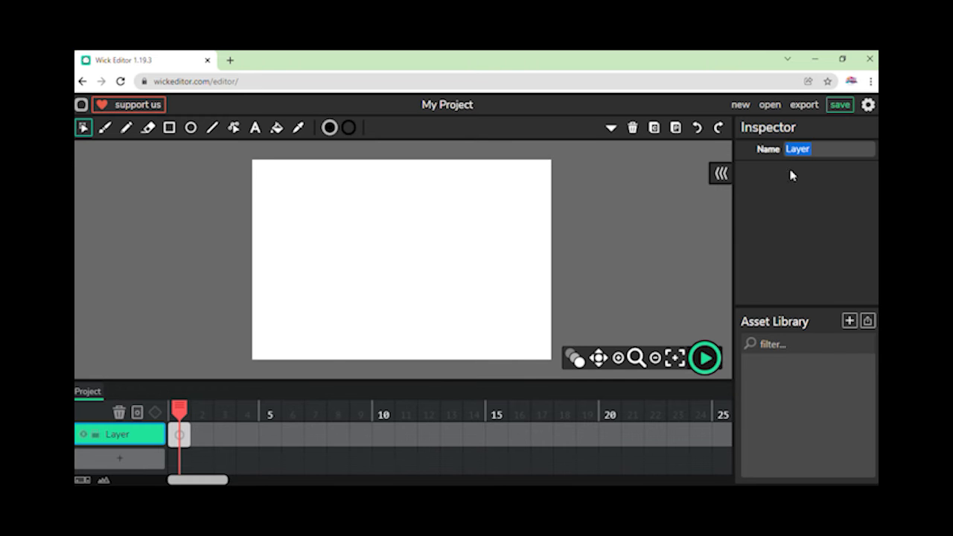
{"action": "key", "text": "o"}
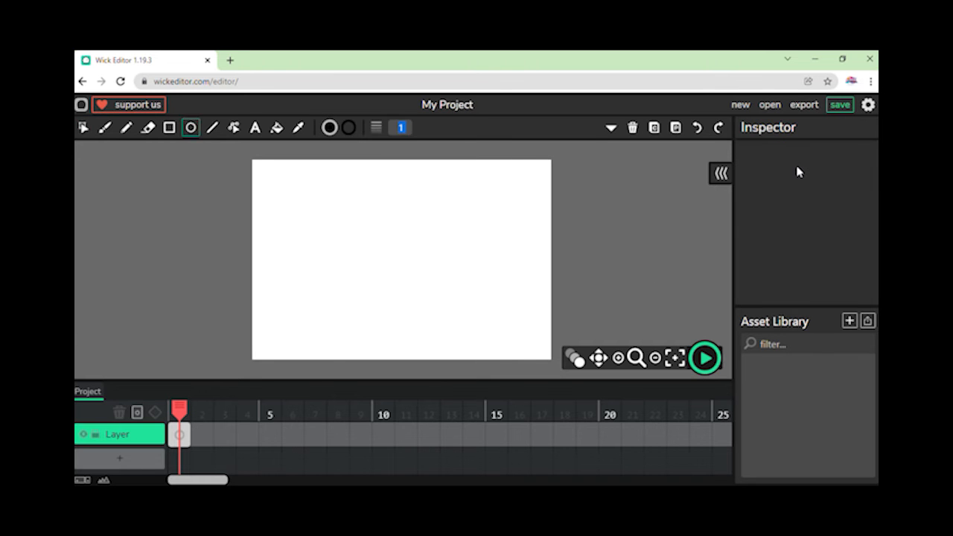
{"action": "left_click", "coordinate": [179, 436]}
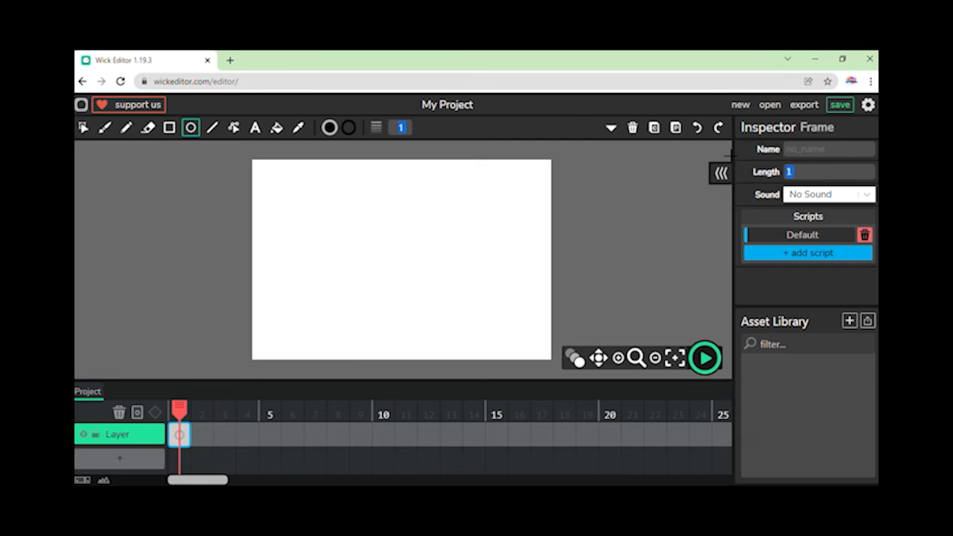
{"action": "left_click", "coordinate": [125, 439]}
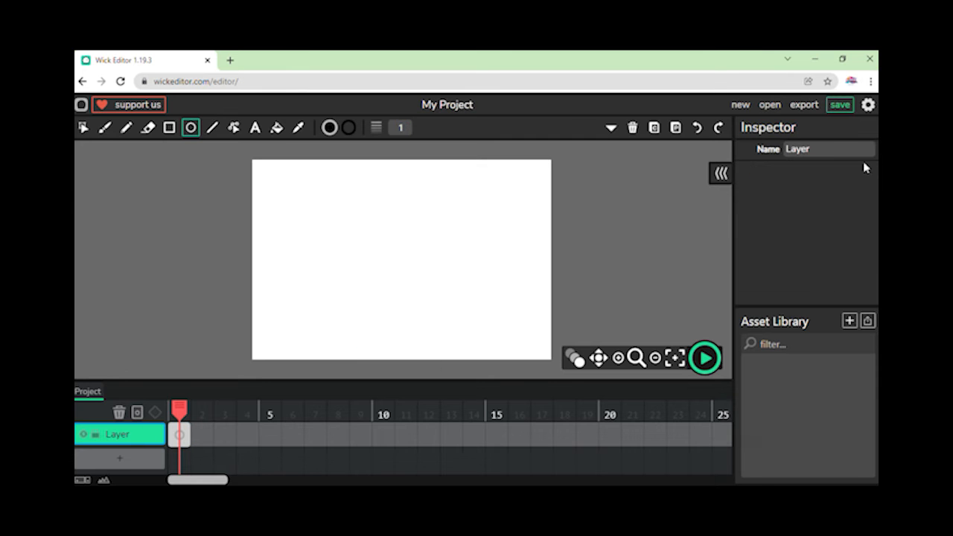
{"action": "left_click", "coordinate": [825, 148]}
{"action": "double_click", "coordinate": [826, 148]}
{"action": "type", "text": "Ground"}
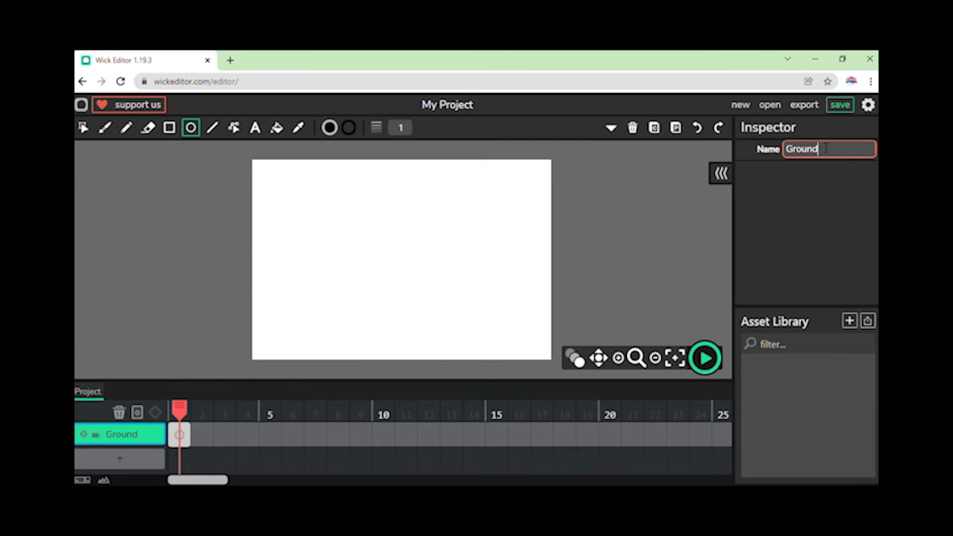
- Add a second layer to the timeline and name it O
{"action": "left_click", "coordinate": [128, 459]}
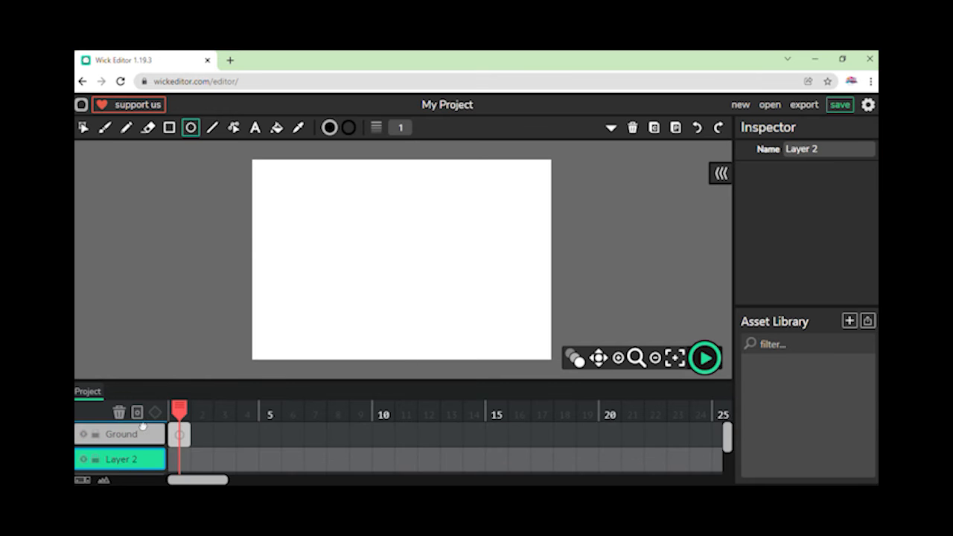
{"action": "left_click", "coordinate": [826, 149]}
{"action": "triple_click", "coordinate": [826, 149]}
{"action": "type", "text": "O"}
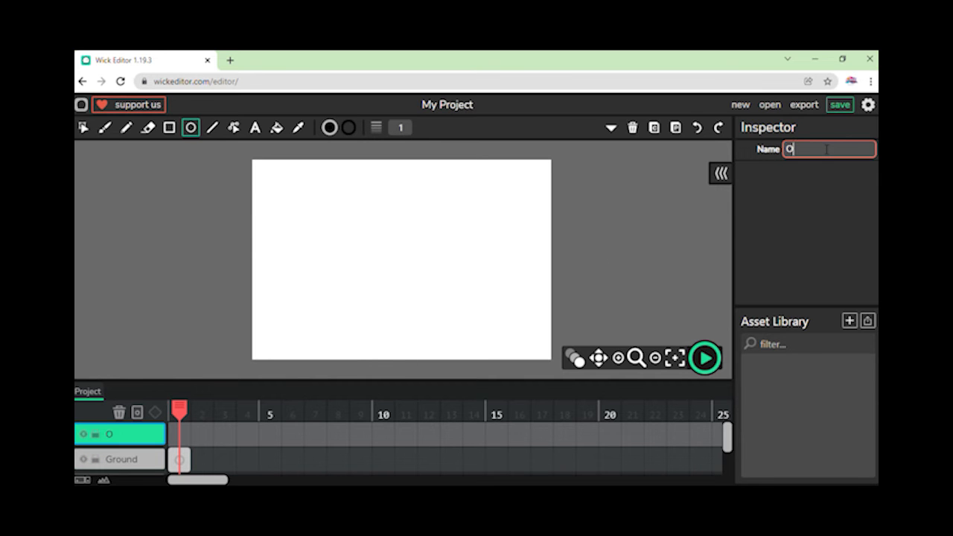
- Add a third layer to the timeline and name it B
{"action": "left_click", "coordinate": [124, 470]}
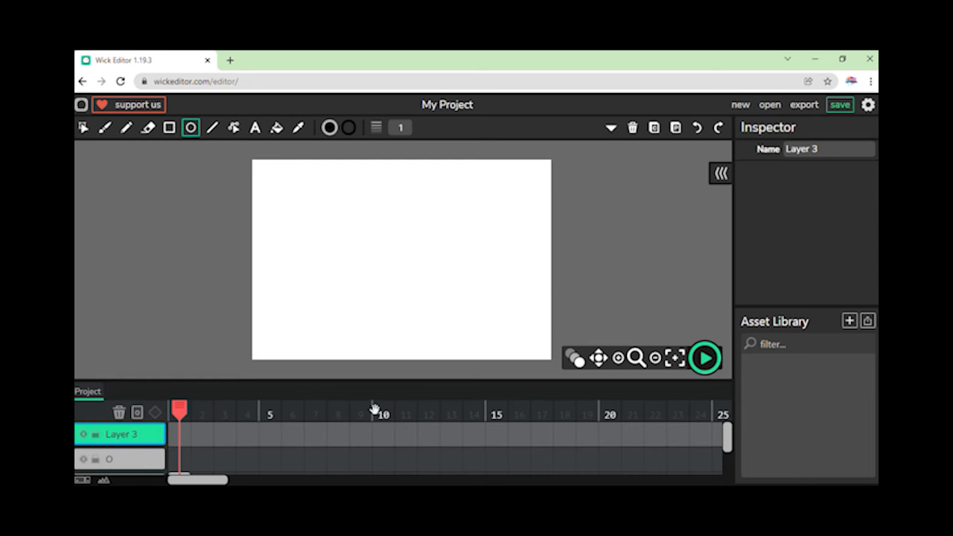
{"action": "left_click", "coordinate": [848, 151]}
{"action": "triple_click", "coordinate": [848, 152]}
{"action": "type", "text": "B"}
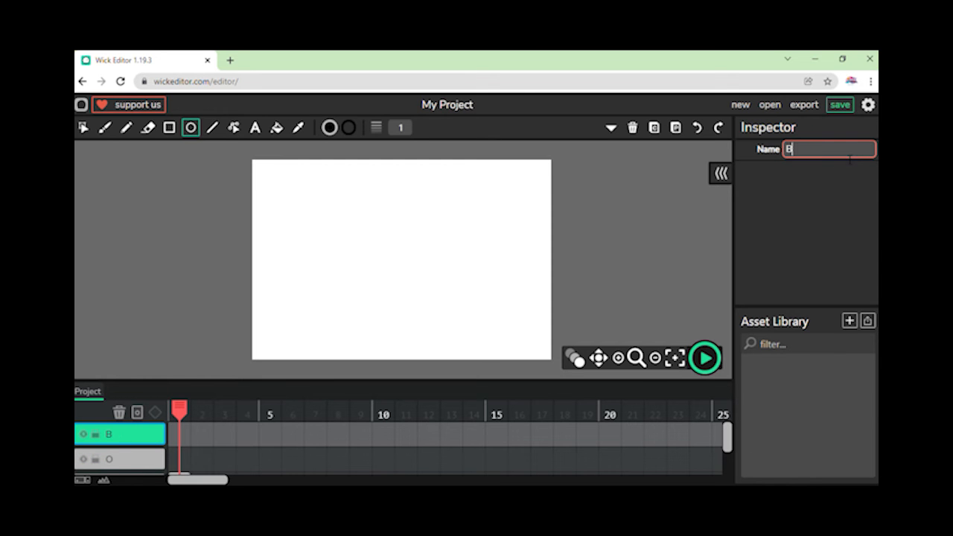
{"action": "key", "text": "Return"}
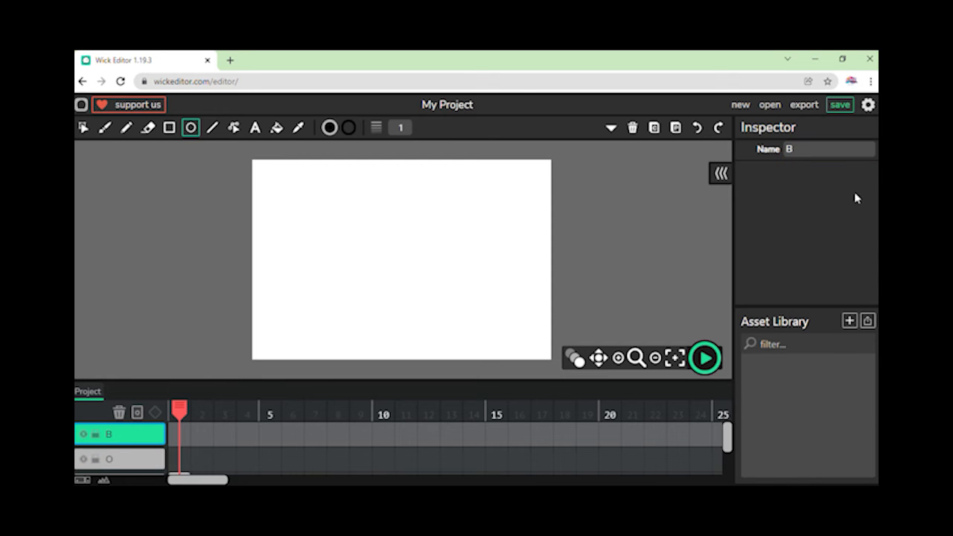
- Extend the Ground layer's first frame along the timeline past frame 25
{"action": "scroll", "coordinate": [119, 436], "scroll_direction": "down", "scroll_amount": 3}
{"action": "scroll", "coordinate": [119, 436], "scroll_direction": "up", "scroll_amount": 3}
{"action": "scroll", "coordinate": [132, 432], "scroll_direction": "down", "scroll_amount": 1}
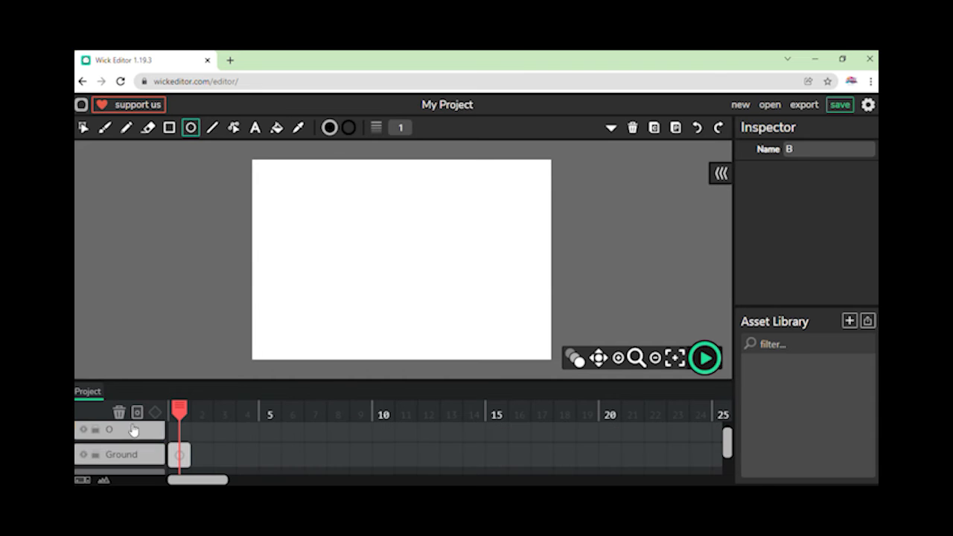
{"action": "left_click", "coordinate": [180, 454]}
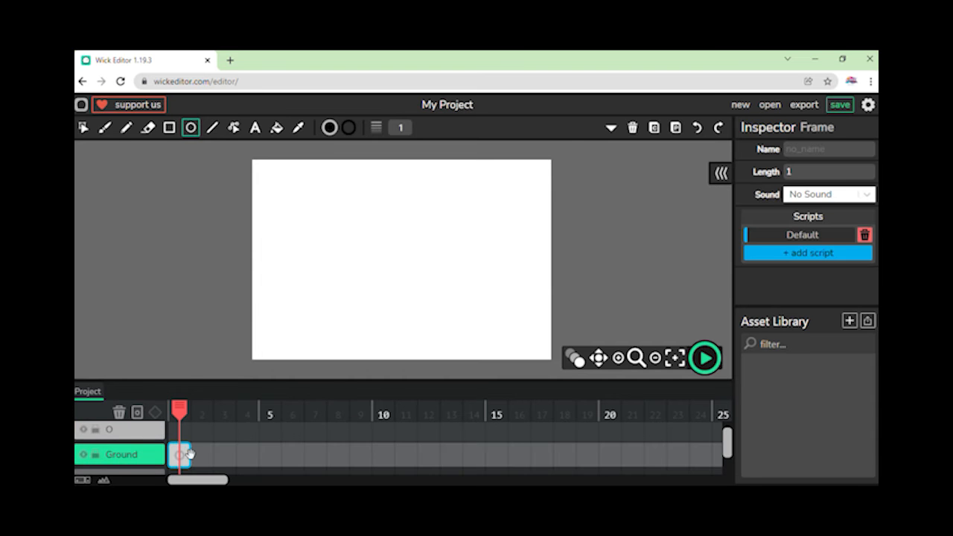
{"action": "left_click_drag", "start_coordinate": [195, 454], "coordinate": [460, 438]}
{"action": "left_click_drag", "start_coordinate": [272, 479], "coordinate": [123, 479]}
- Add an empty frame at position 1 on both the O and B layers
{"action": "scroll", "coordinate": [209, 457], "scroll_direction": "up", "scroll_amount": 1}
{"action": "left_click", "coordinate": [188, 445]}
{"action": "left_click", "coordinate": [187, 454]}
{"action": "left_click", "coordinate": [187, 437]}
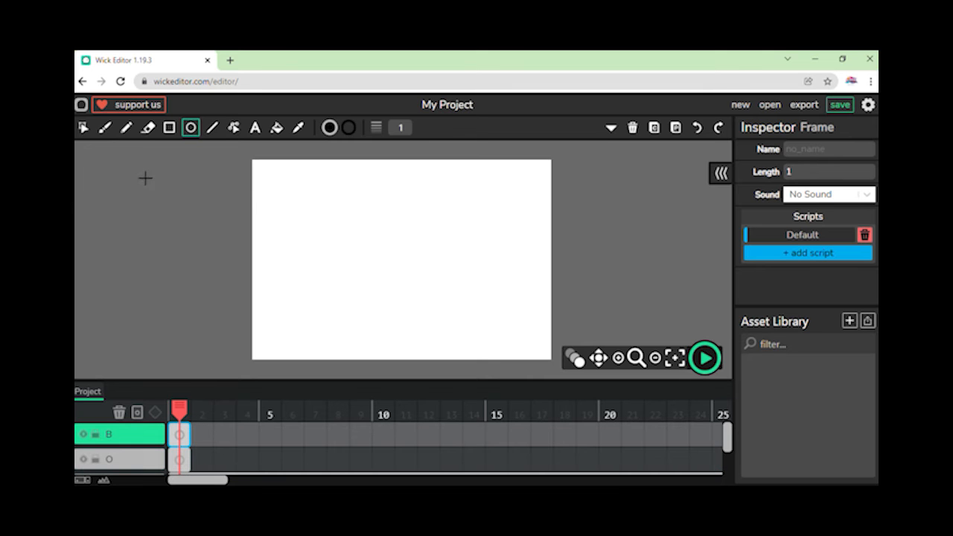
- Place a text object reading "B" near the canvas's upper-left area on the B layer
{"action": "left_click", "coordinate": [255, 127]}
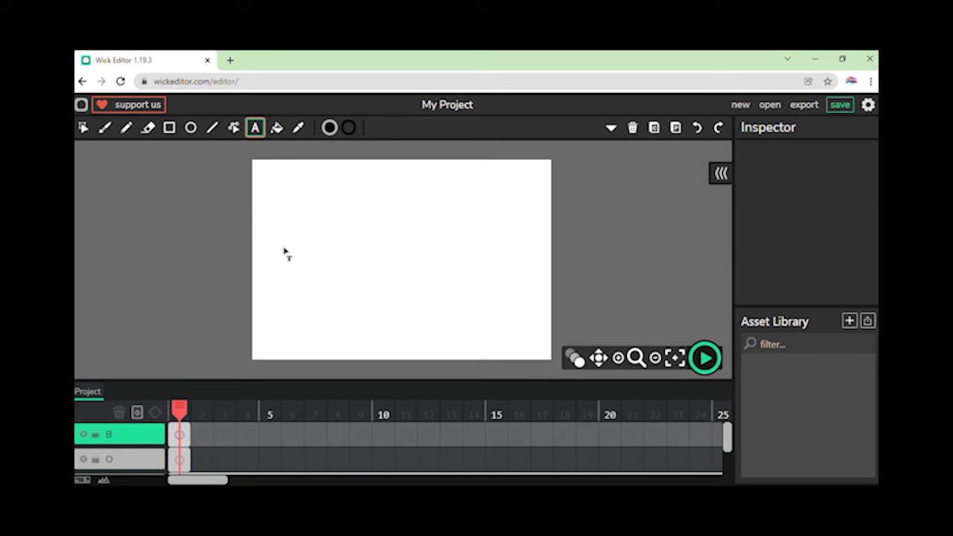
{"action": "left_click", "coordinate": [267, 225]}
{"action": "key", "text": "ctrl+a"}
{"action": "type", "text": "B"}
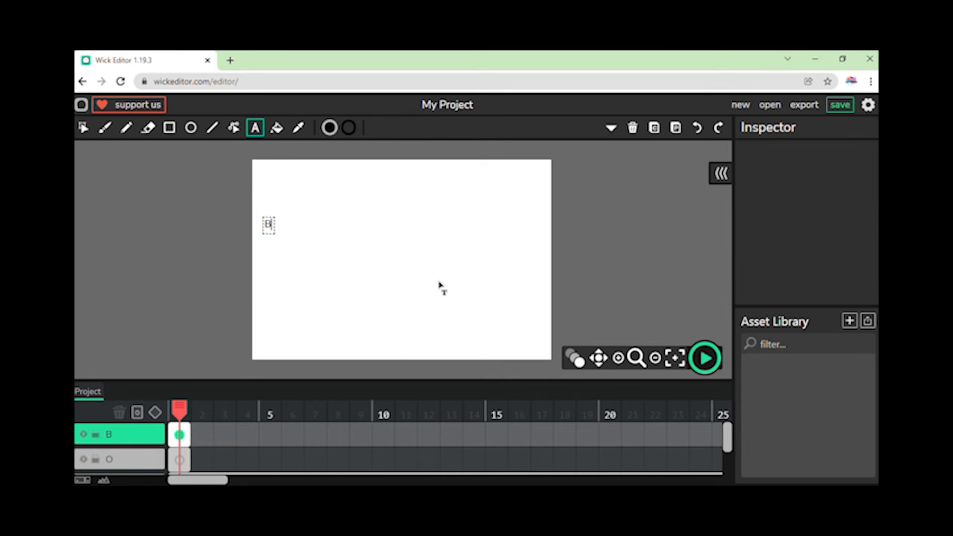
{"action": "left_click", "coordinate": [395, 287]}
- Select the letter B text and set its font family to Candal
{"action": "key", "text": "v"}
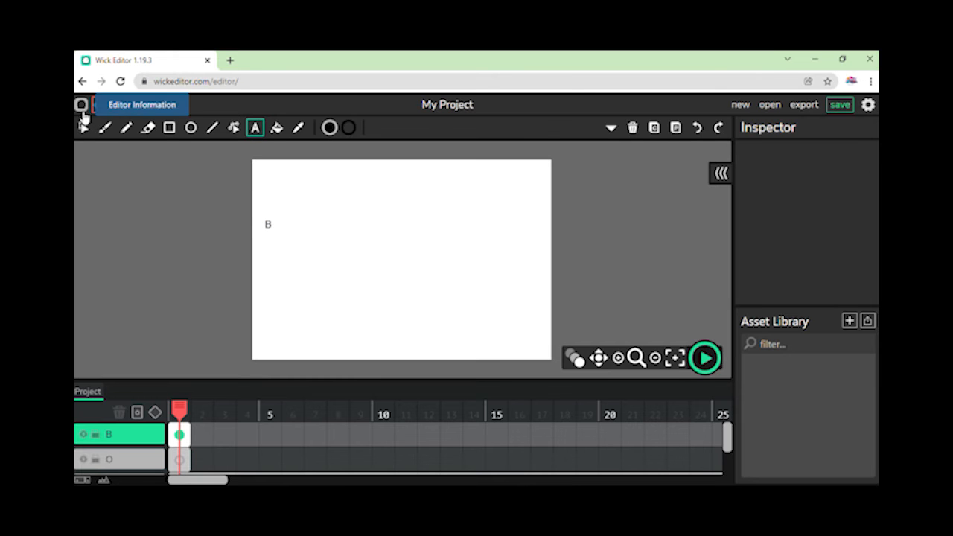
{"action": "left_click", "coordinate": [268, 224]}
{"action": "scroll", "coordinate": [804, 223], "scroll_direction": "down", "scroll_amount": 4}
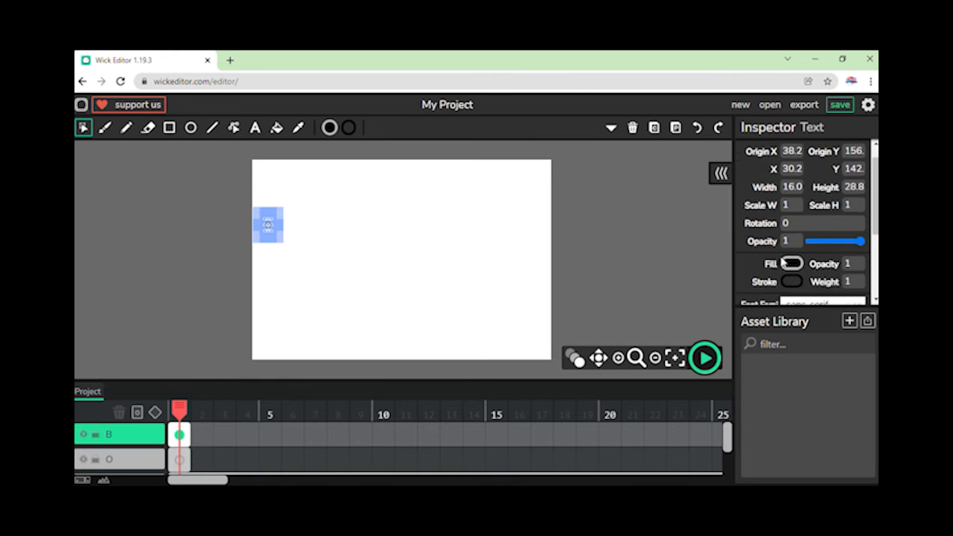
{"action": "left_click", "coordinate": [812, 204]}
{"action": "scroll", "coordinate": [807, 346], "scroll_direction": "down", "scroll_amount": 3}
{"action": "scroll", "coordinate": [810, 345], "scroll_direction": "down", "scroll_amount": 5}
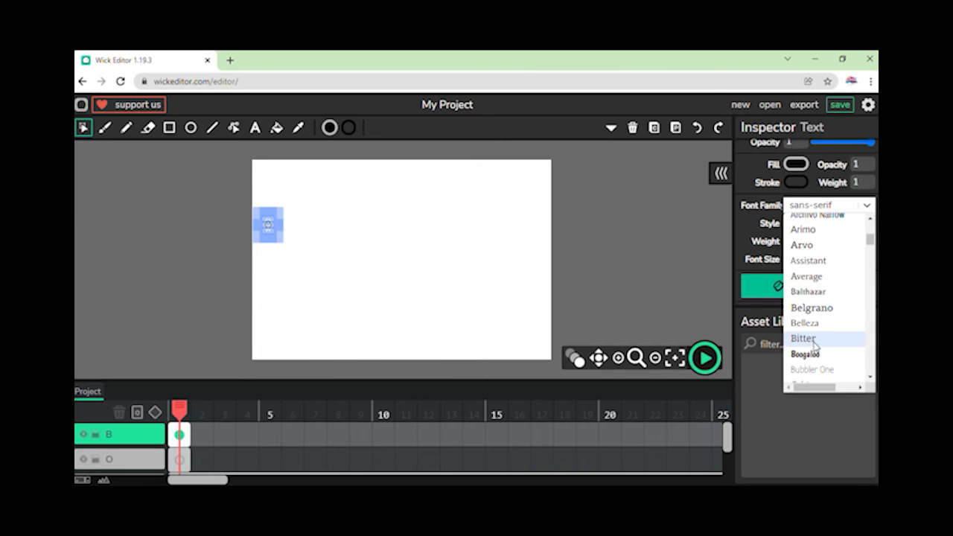
{"action": "left_click", "coordinate": [833, 330]}
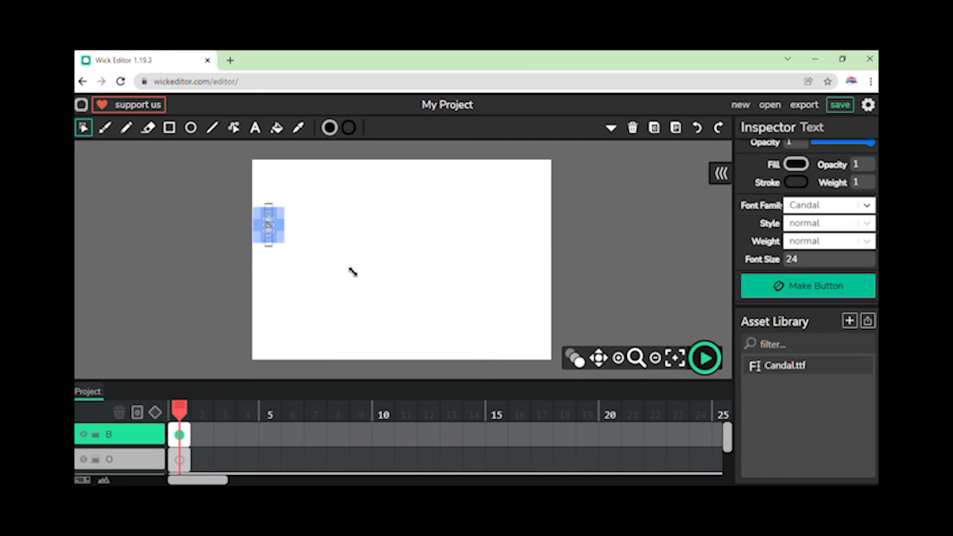
{"action": "left_click_drag", "start_coordinate": [291, 245], "coordinate": [331, 251]}
{"action": "key", "text": "ctrl+z"}
{"action": "key", "text": "ctrl+z"}
- Set the letter B's font size to 100
{"action": "left_click_drag", "start_coordinate": [800, 259], "coordinate": [686, 281]}
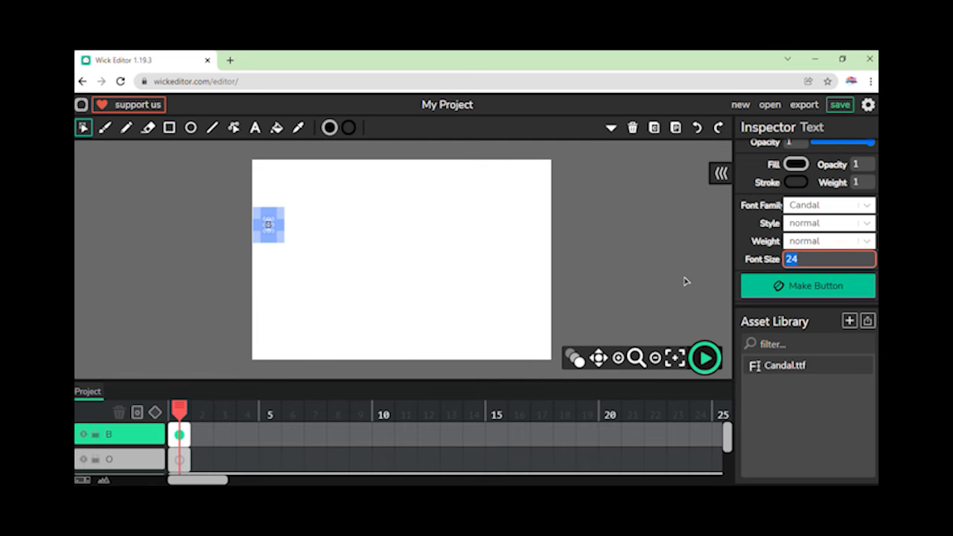
{"action": "type", "text": "30"}
{"action": "key", "text": "BackSpace"}
{"action": "key", "text": "BackSpace"}
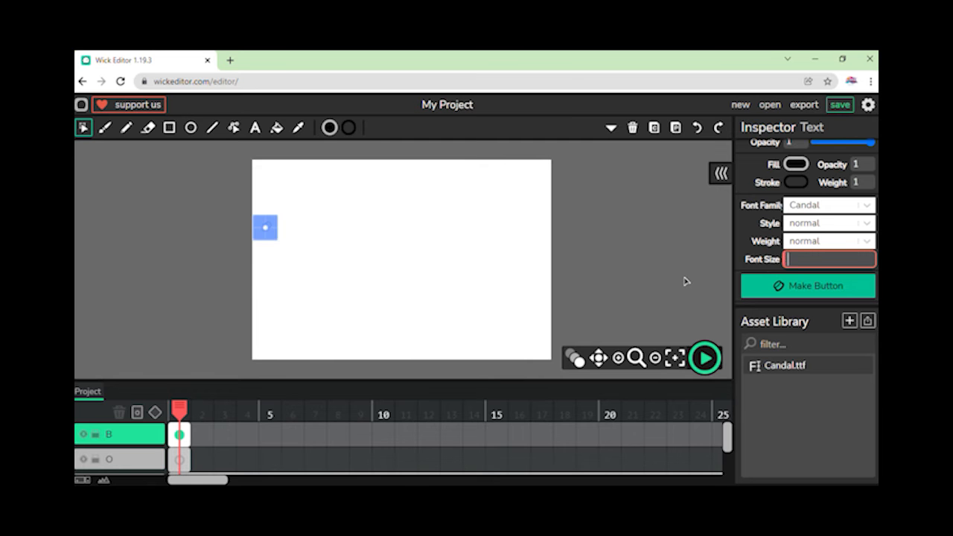
{"action": "type", "text": "100"}
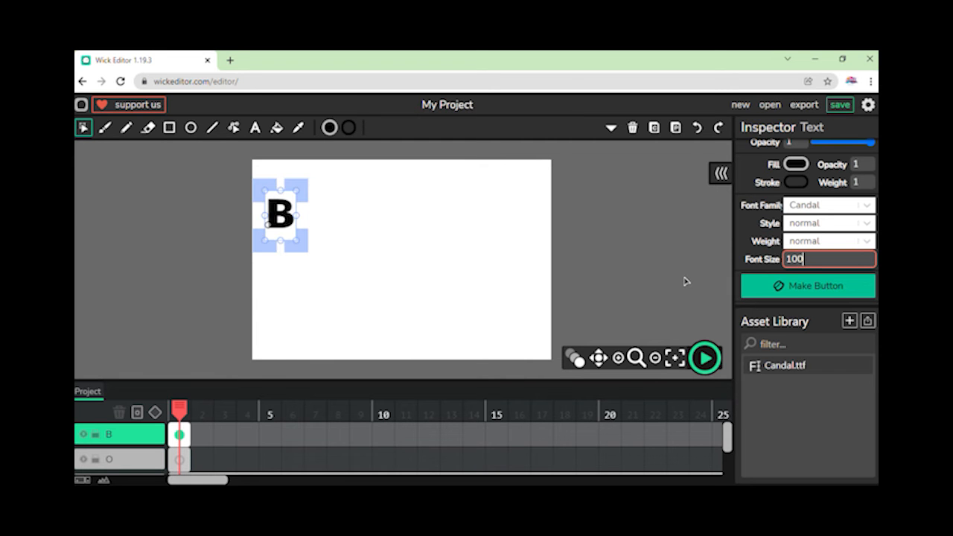
{"action": "left_click", "coordinate": [525, 256]}
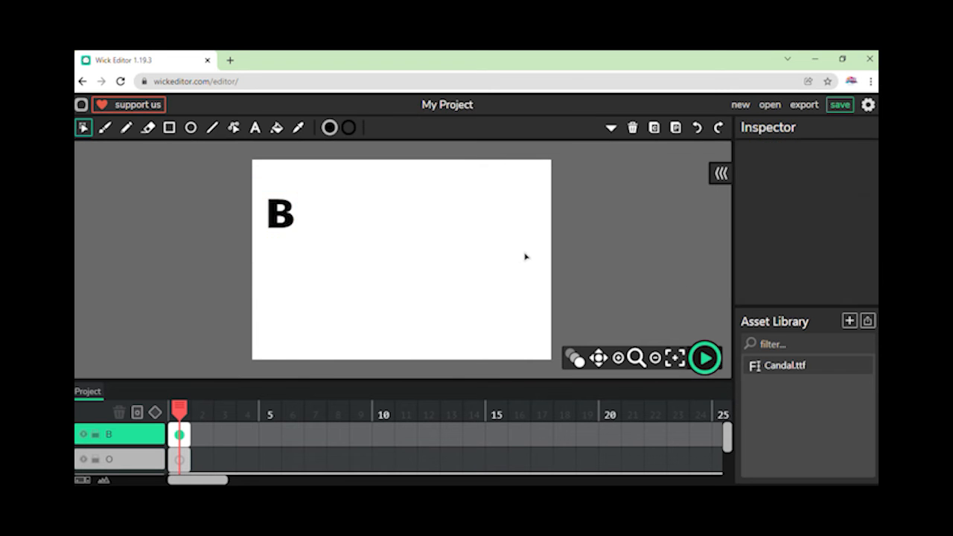
- Try a font size of 120 on the letter B and return it to 100
{"action": "left_click", "coordinate": [305, 238]}
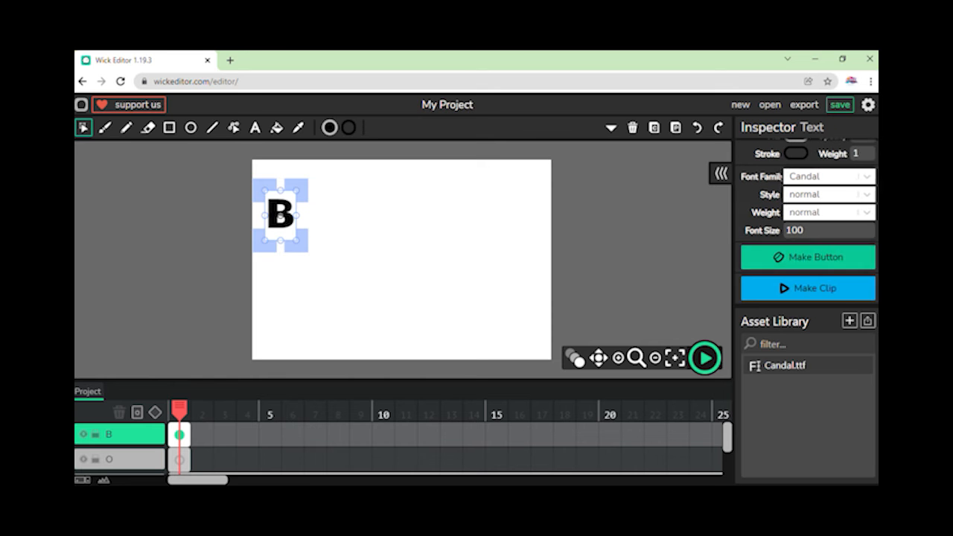
{"action": "double_click", "coordinate": [791, 231]}
{"action": "type", "text": "120"}
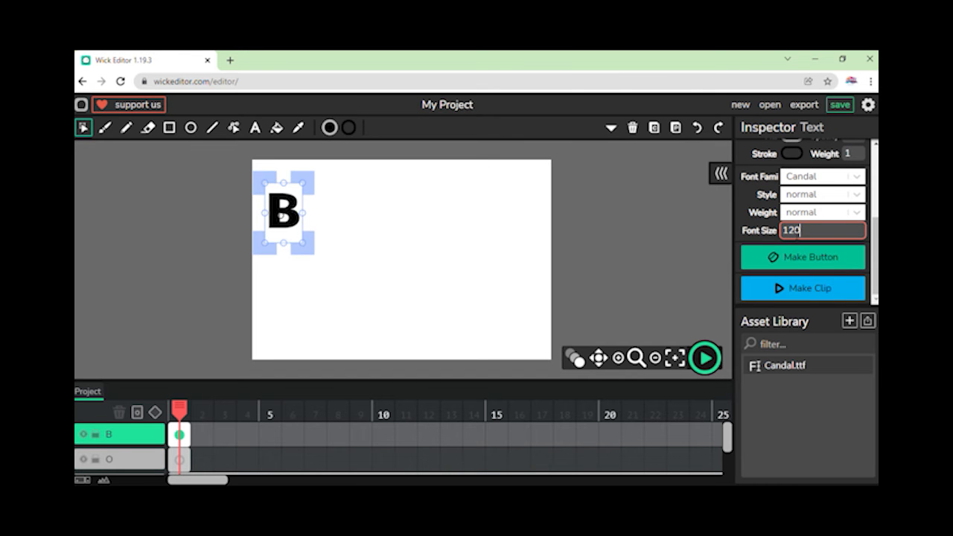
{"action": "key", "text": "BackSpace"}
{"action": "key", "text": "BackSpace"}
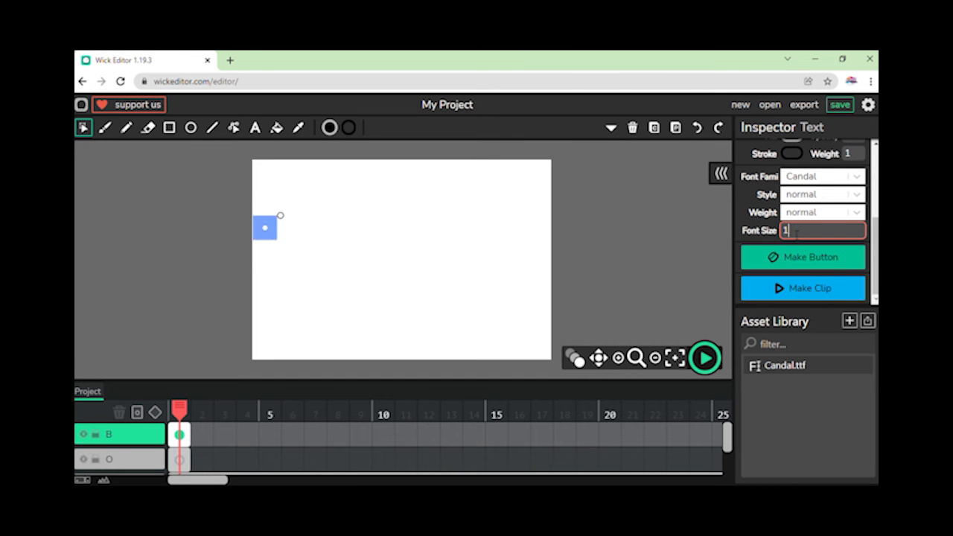
{"action": "type", "text": "00"}
{"action": "left_click", "coordinate": [402, 270]}
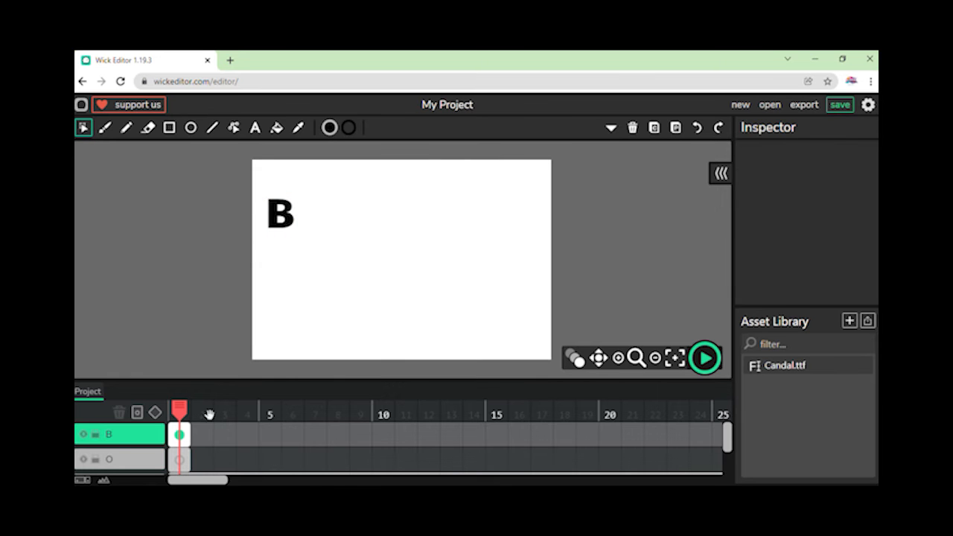
- Move the letter B straight up until it sits above the canvas edge, at a Y position of about -90
{"action": "left_click", "coordinate": [290, 247]}
{"action": "key", "text": "shift+Up"}
{"action": "key", "text": "shift+Up"}
{"action": "key", "text": "shift+Up"}
{"action": "key", "text": "shift+Up"}
{"action": "key", "text": "shift+Up"}
{"action": "key", "text": "shift+Up"}
{"action": "key", "text": "shift+Up"}
{"action": "key", "text": "shift+Up"}
{"action": "key", "text": "shift+Up"}
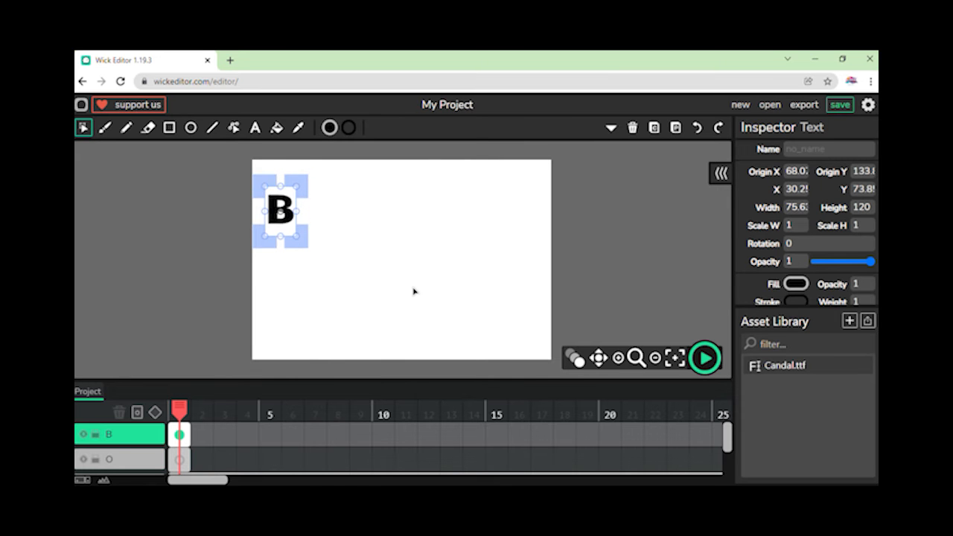
{"action": "key", "text": "shift+Up"}
{"action": "key", "text": "shift+Up"}
{"action": "key", "text": "shift+Up"}
{"action": "key", "text": "shift+Up"}
{"action": "key", "text": "shift+Up"}
{"action": "key", "text": "shift+Up"}
{"action": "key", "text": "shift+Up"}
{"action": "key", "text": "shift+Up"}
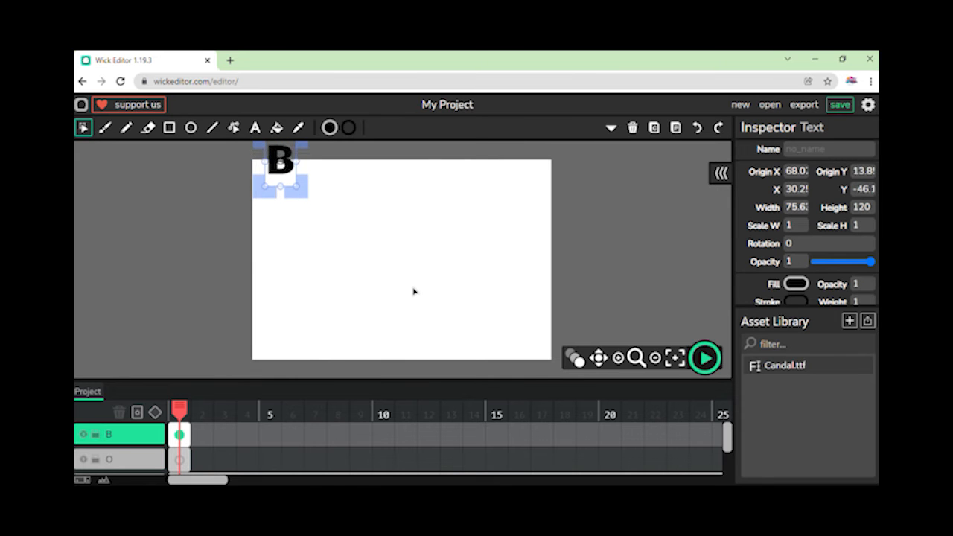
{"action": "key", "text": "Down"}
{"action": "key", "text": "Down"}
{"action": "key", "text": "Down"}
{"action": "key", "text": "Down"}
{"action": "key", "text": "Down"}
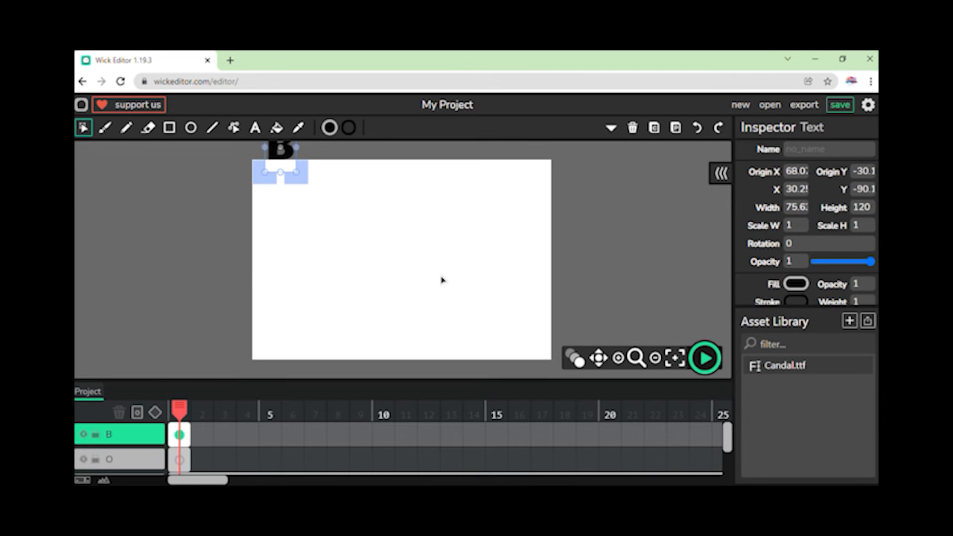
{"action": "left_click", "coordinate": [442, 280]}
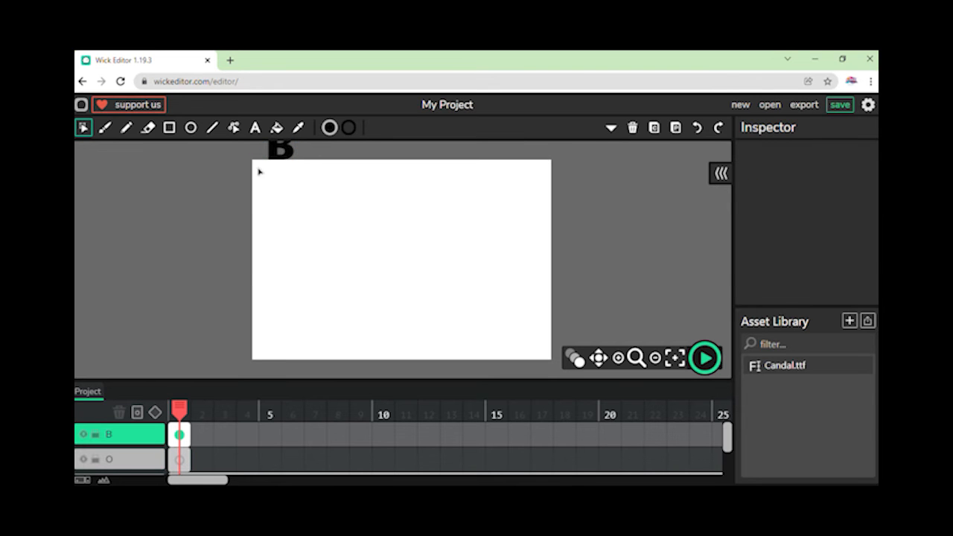
- Copy the letter B, paste it into the O layer's first frame, and leave the copy selected
{"action": "left_click", "coordinate": [292, 174]}
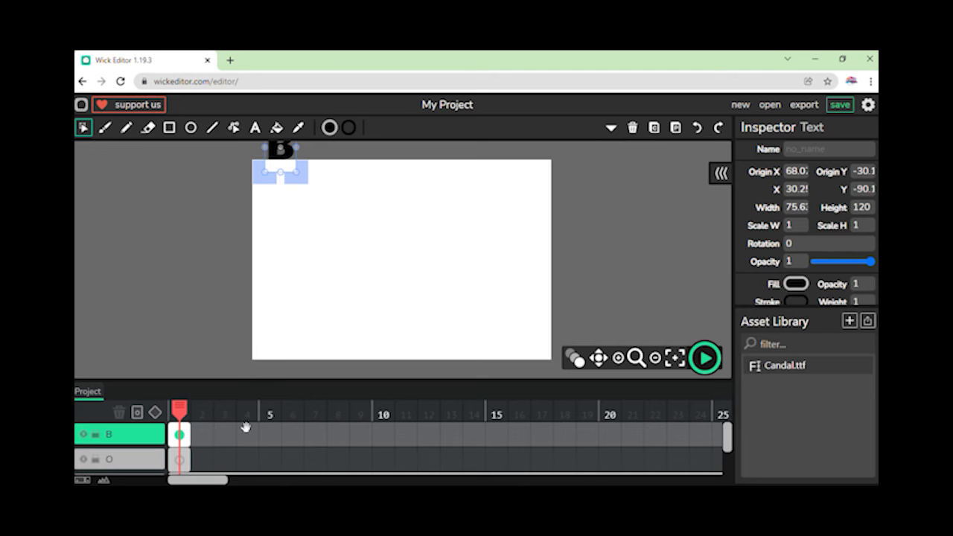
{"action": "left_click", "coordinate": [189, 465]}
{"action": "key", "text": "ctrl+v"}
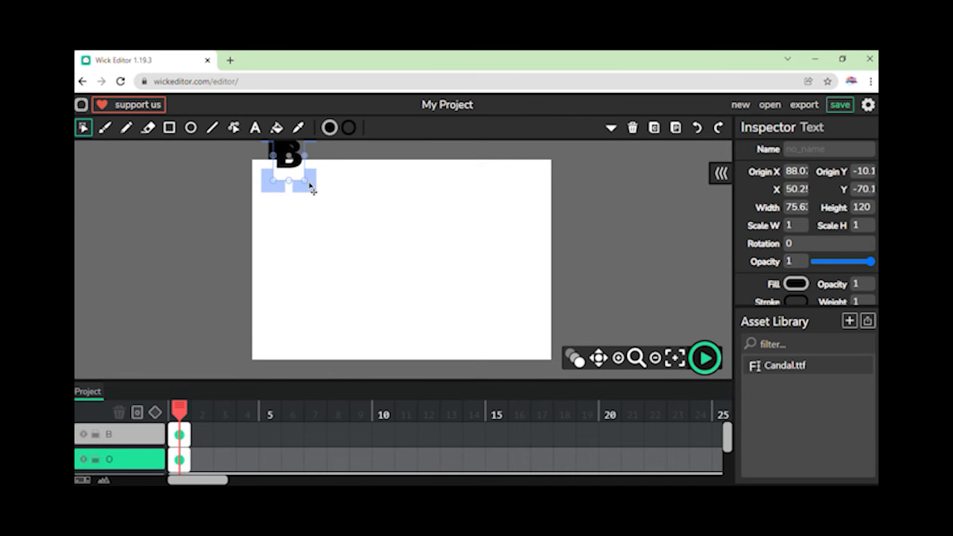
{"action": "key", "text": "ctrl+z"}
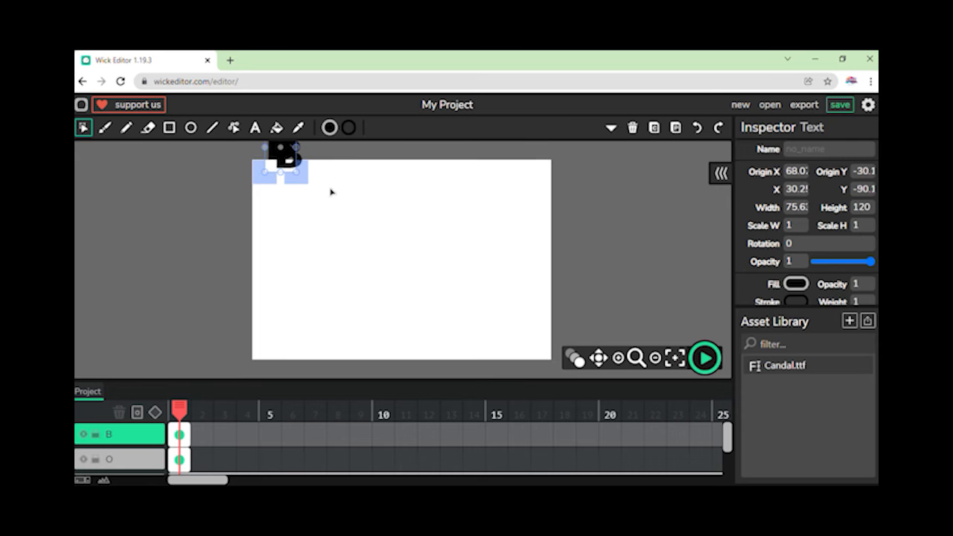
{"action": "left_click", "coordinate": [327, 174]}
{"action": "left_click", "coordinate": [307, 187]}
{"action": "left_click", "coordinate": [334, 201]}
{"action": "left_click", "coordinate": [319, 193]}
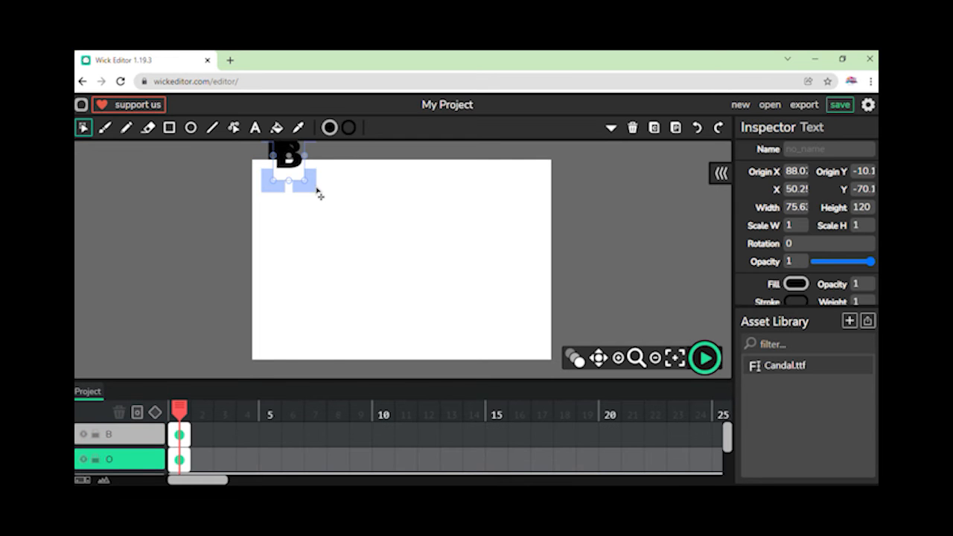
- Move the copied B up and right until it sits beside the original, at about X 110, Y -90
{"action": "key", "text": "shift+Up"}
{"action": "key", "text": "shift+Up"}
{"action": "key", "text": "shift+Up"}
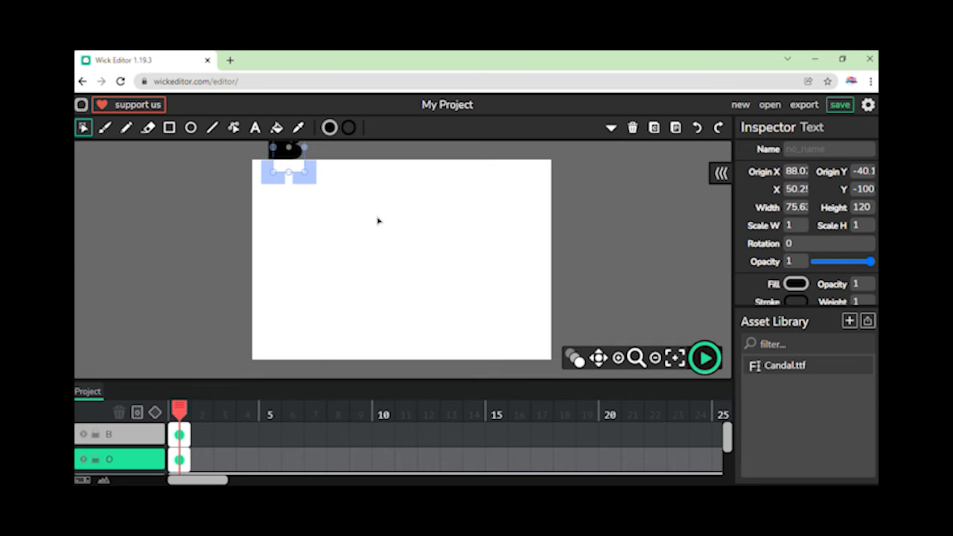
{"action": "key", "text": "shift+Right"}
{"action": "key", "text": "shift+Right"}
{"action": "key", "text": "shift+Right"}
{"action": "key", "text": "shift+Right"}
{"action": "key", "text": "shift+Right"}
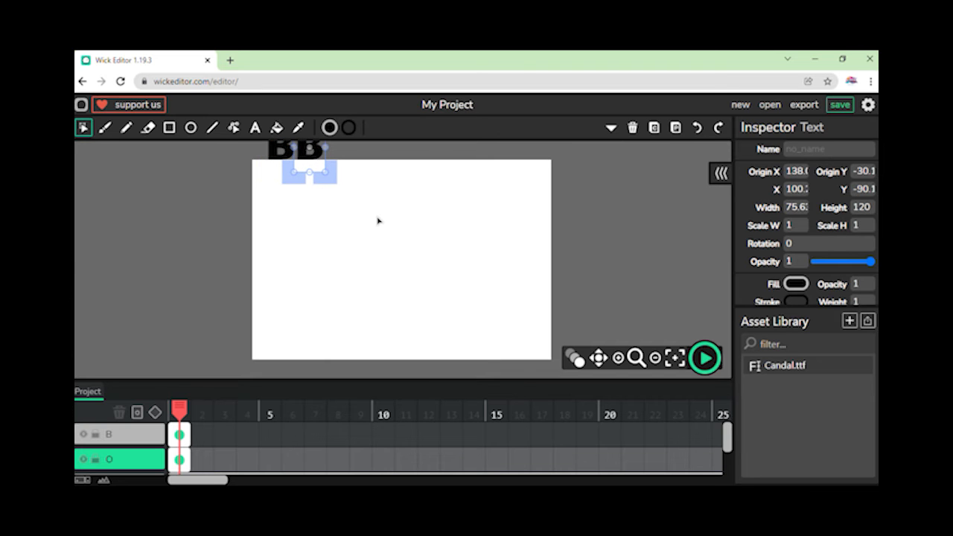
{"action": "scroll", "coordinate": [379, 221], "scroll_direction": "down", "scroll_amount": 1}
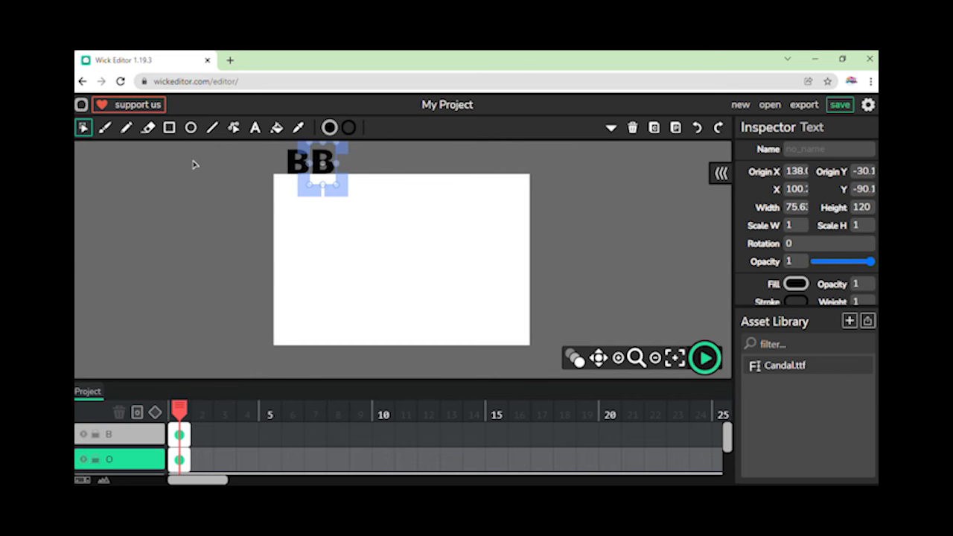
{"action": "key", "text": "shift+Right"}
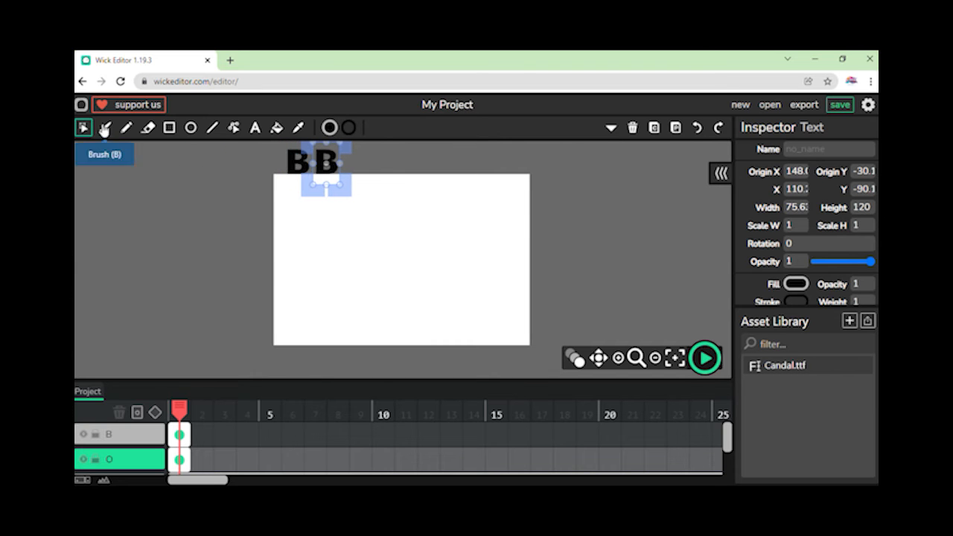
- Replace the copied letter's text with a capital O and deselect it
{"action": "left_click", "coordinate": [262, 130]}
{"action": "left_click", "coordinate": [338, 168]}
{"action": "double_click", "coordinate": [338, 168]}
{"action": "type", "text": "o"}
{"action": "key", "text": "BackSpace"}
{"action": "type", "text": "O"}
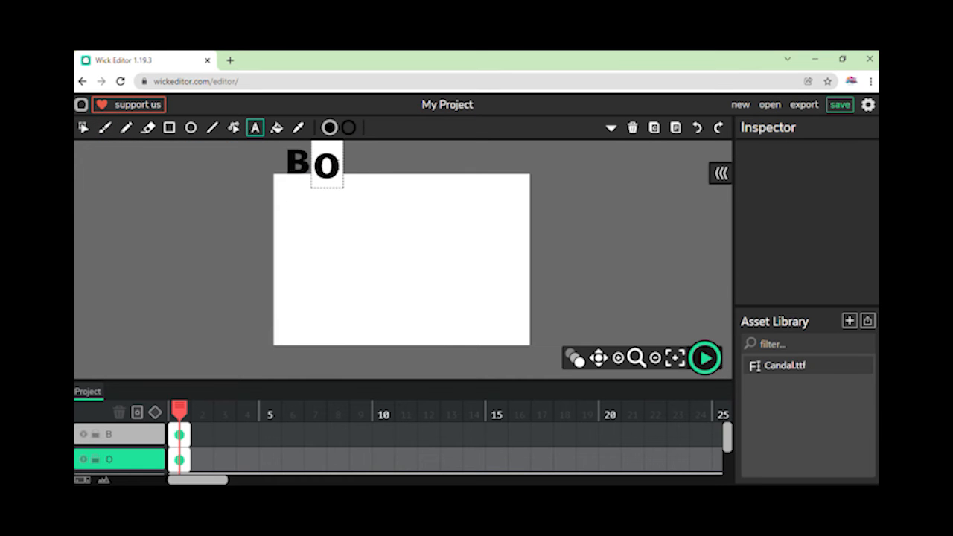
{"action": "left_click", "coordinate": [387, 261]}
{"action": "left_click", "coordinate": [82, 127]}
{"action": "left_click", "coordinate": [339, 190]}
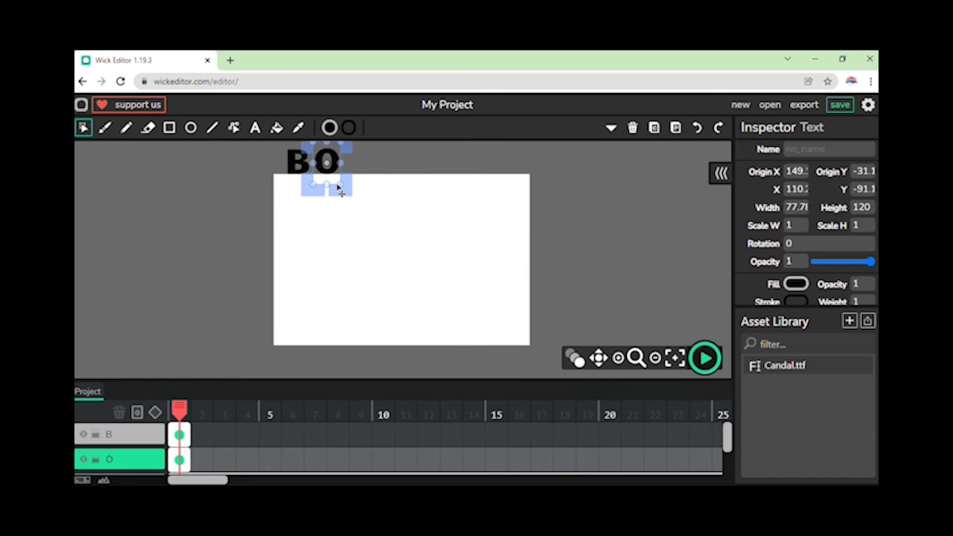
{"action": "left_click", "coordinate": [409, 172]}
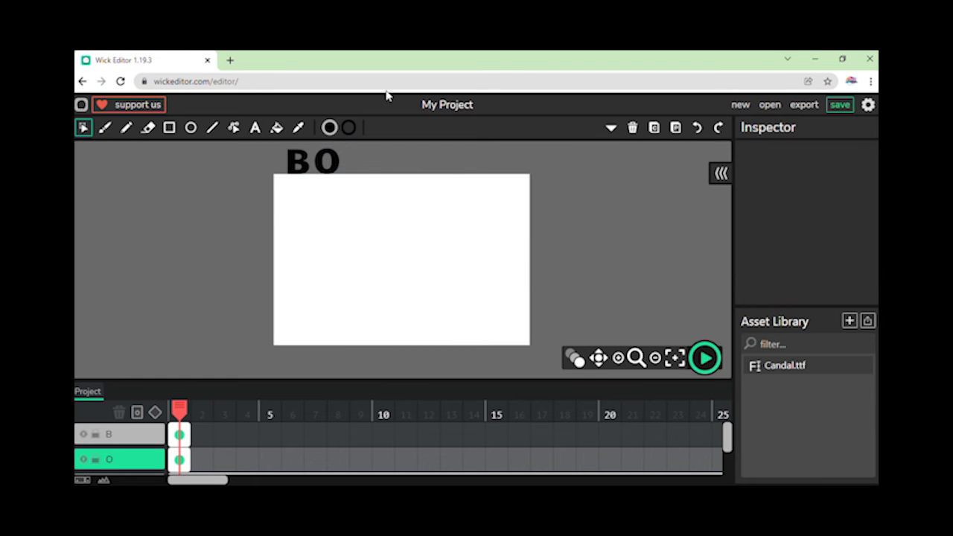
- Extend the frames of the Ground, B and O layers to a length of 29 and preview the playback
{"action": "left_click_drag", "start_coordinate": [196, 434], "coordinate": [558, 429]}
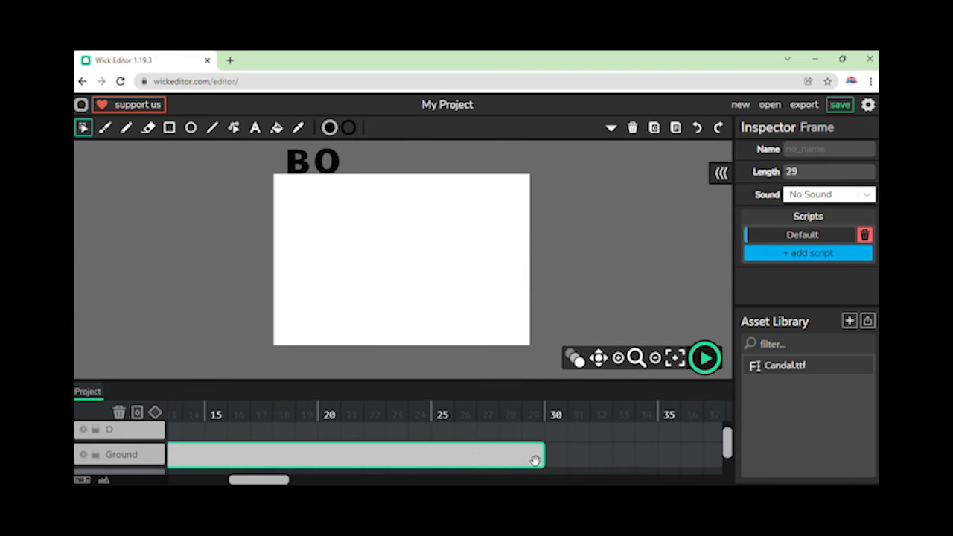
{"action": "left_click_drag", "start_coordinate": [259, 480], "coordinate": [752, 464]}
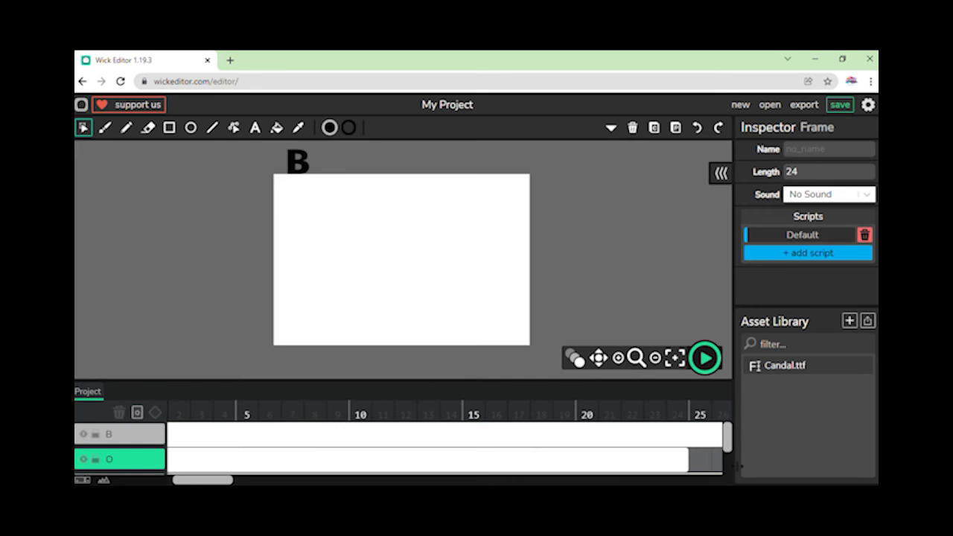
{"action": "left_click_drag", "start_coordinate": [687, 464], "coordinate": [530, 461]}
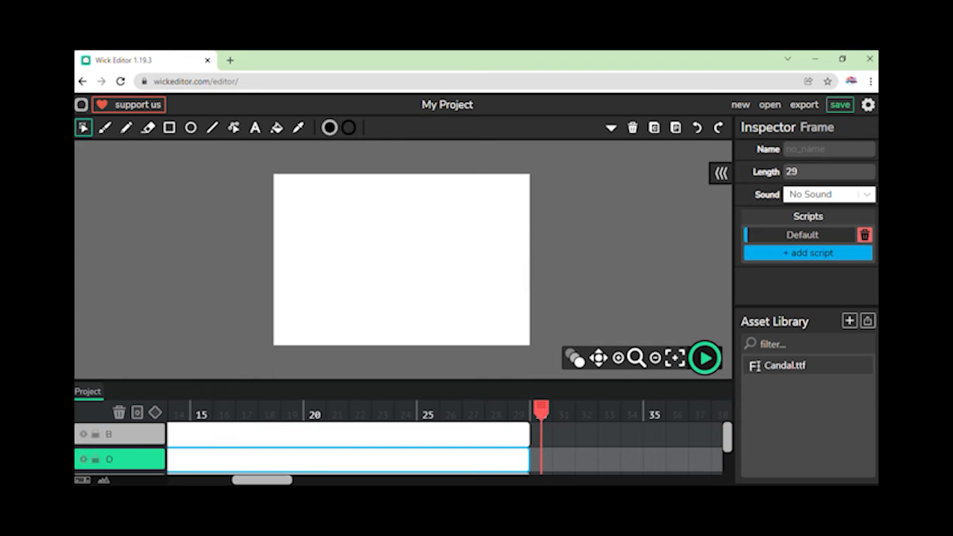
{"action": "left_click", "coordinate": [711, 367]}
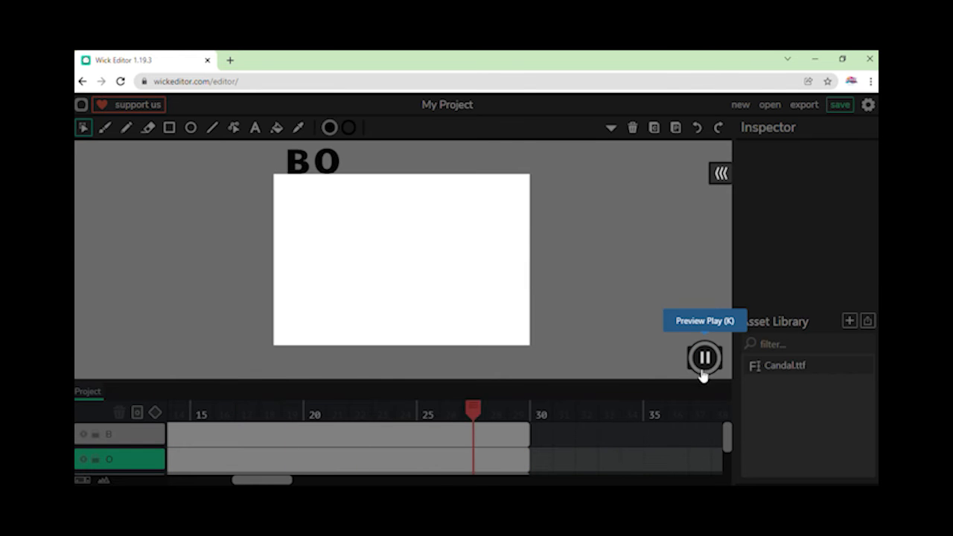
{"action": "left_click", "coordinate": [704, 358]}
{"action": "left_click_drag", "start_coordinate": [262, 479], "coordinate": [198, 480]}
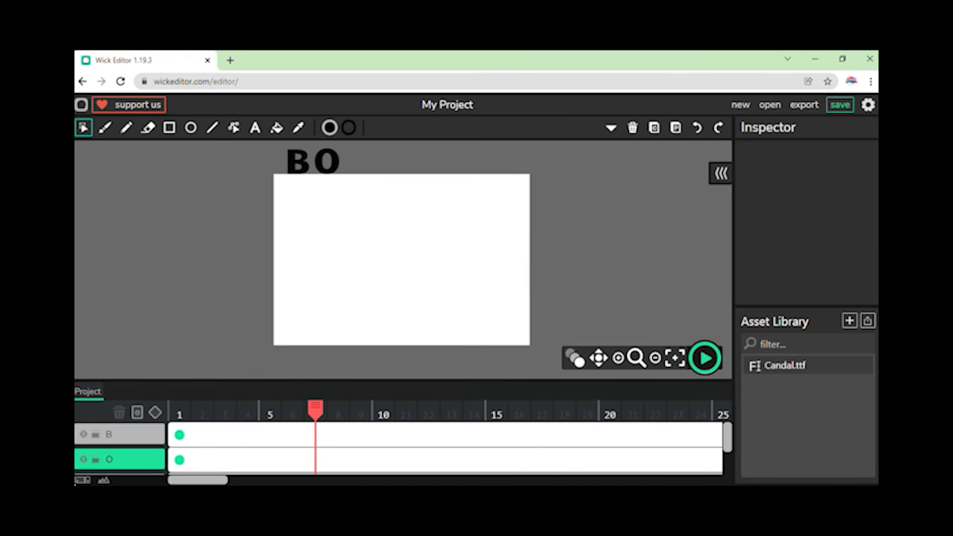
- Add tween keyframes to the B layer at frames 1 and 10
{"action": "left_click", "coordinate": [184, 433]}
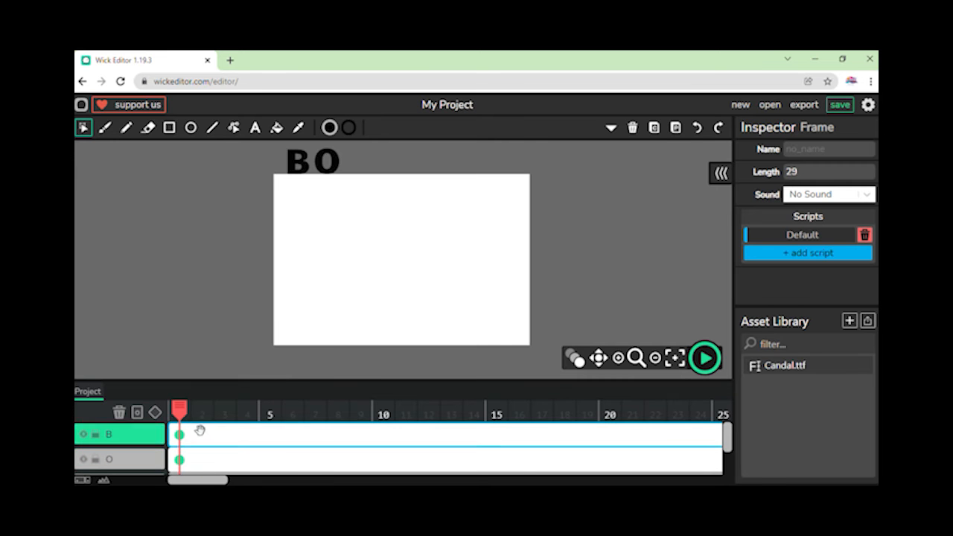
{"action": "left_click", "coordinate": [136, 413]}
{"action": "left_click", "coordinate": [381, 438]}
{"action": "left_click", "coordinate": [155, 411]}
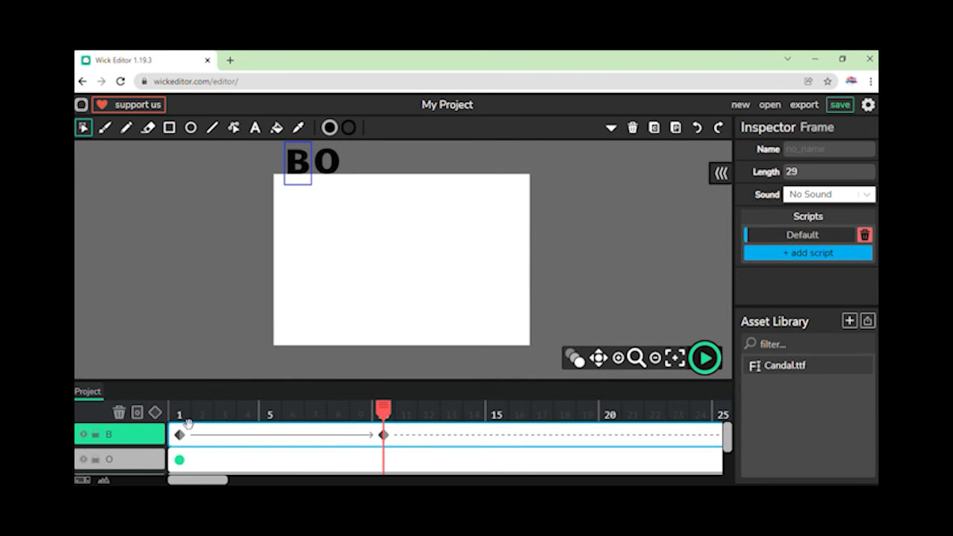
- Draw a horizontal ground line on the Ground layer with stroke width 7, near the canvas's lower edge and extending past both sides
{"action": "left_click", "coordinate": [320, 178]}
{"action": "scroll", "coordinate": [241, 449], "scroll_direction": "down", "scroll_amount": 2}
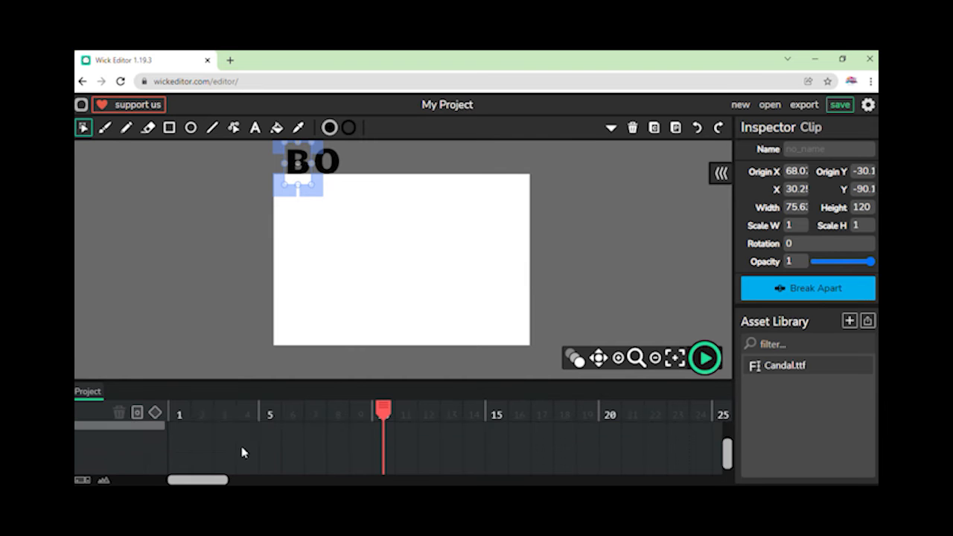
{"action": "scroll", "coordinate": [191, 463], "scroll_direction": "up", "scroll_amount": 2}
{"action": "left_click", "coordinate": [213, 452]}
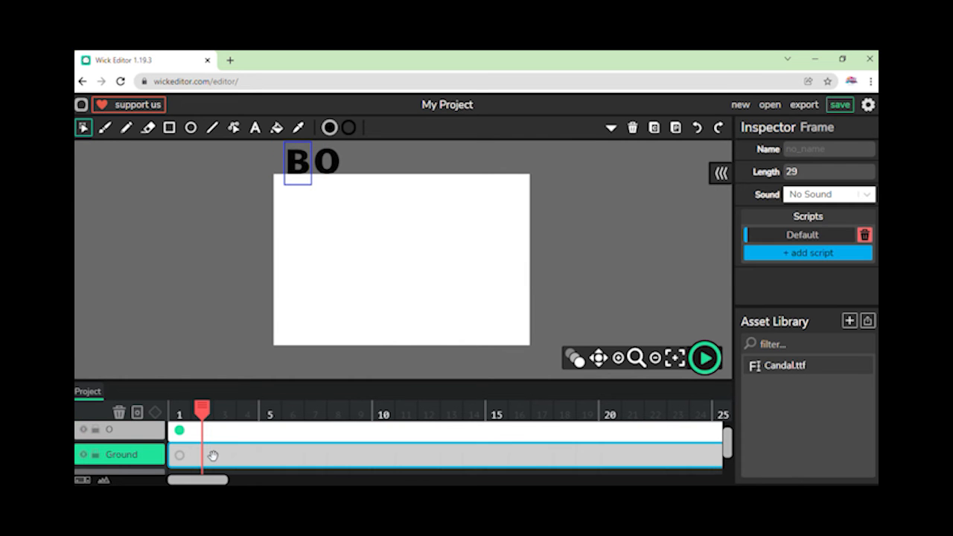
{"action": "left_click", "coordinate": [212, 127]}
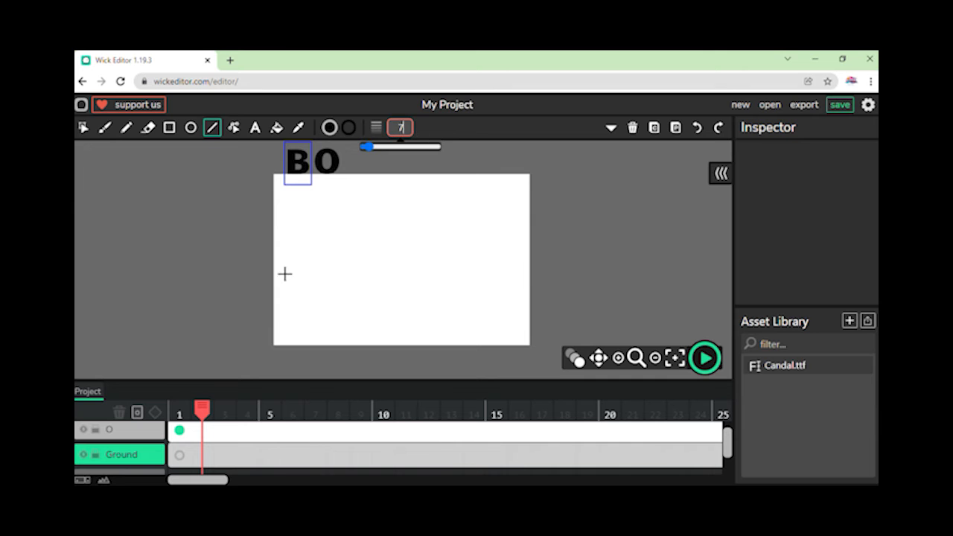
{"action": "mouse_move", "coordinate": [273, 330]}
{"action": "left_mouse_down"}
{"action": "mouse_move", "coordinate": [561, 332]}
{"action": "mouse_move", "coordinate": [570, 321]}
{"action": "left_mouse_up"}
{"action": "key", "text": "ctrl+z"}
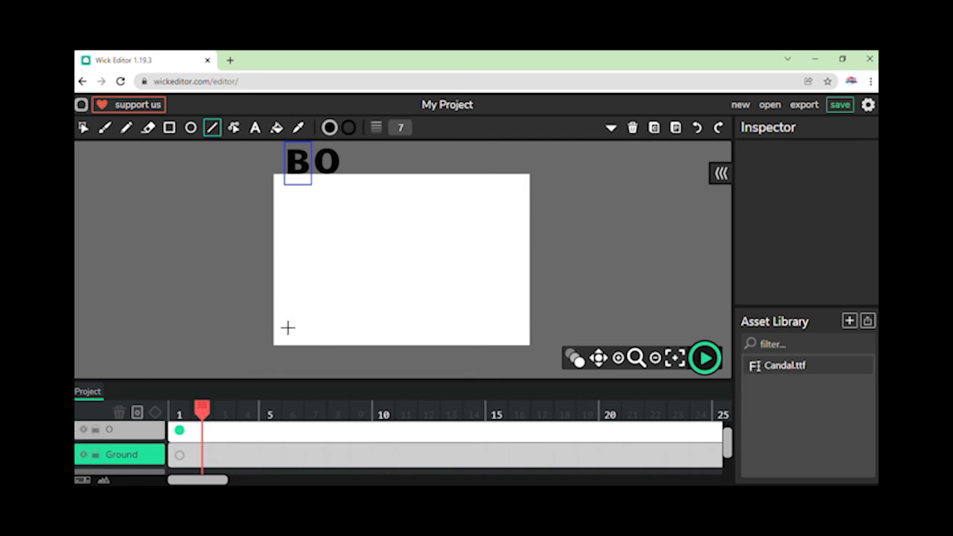
{"action": "left_click_drag", "start_coordinate": [272, 327], "coordinate": [565, 326]}
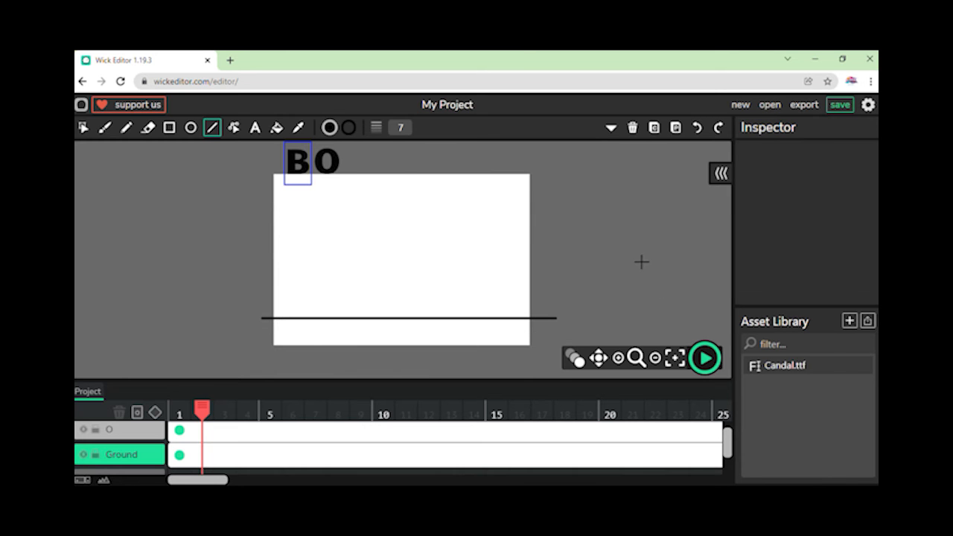
- At frame 10, move the letter B straight down onto the ground line, to a Y of about 310, and preview the drop
{"action": "scroll", "coordinate": [342, 312], "scroll_direction": "up", "scroll_amount": 1}
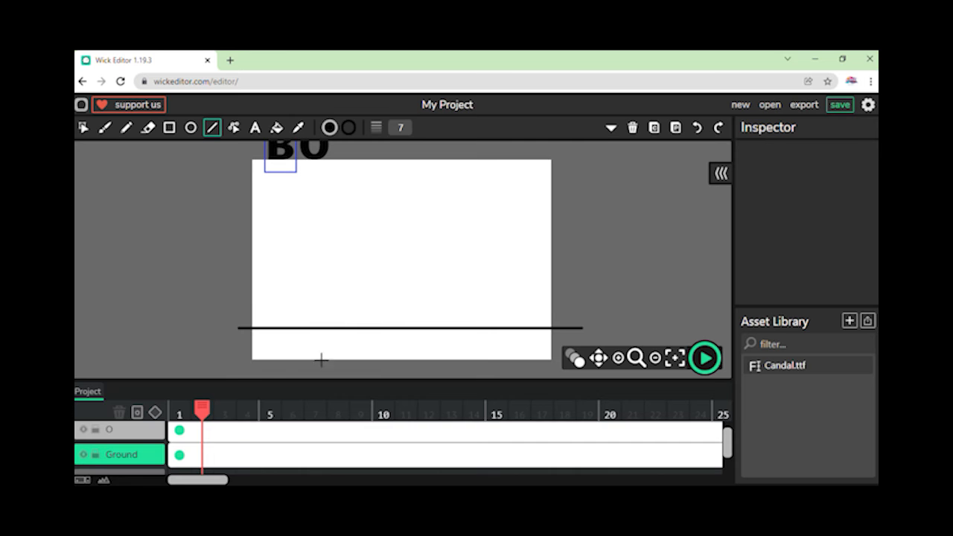
{"action": "scroll", "coordinate": [372, 446], "scroll_direction": "up", "scroll_amount": 1}
{"action": "left_click", "coordinate": [391, 441]}
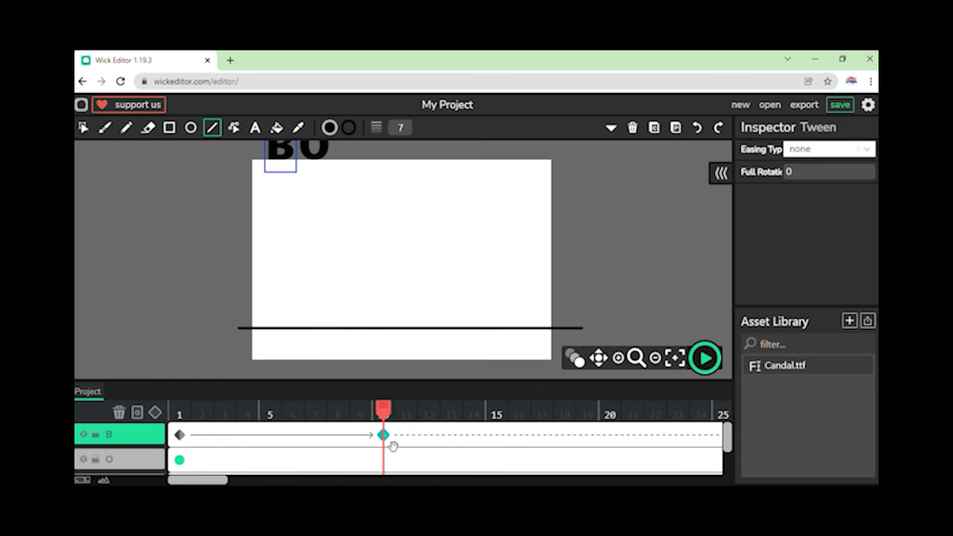
{"action": "left_click", "coordinate": [84, 128]}
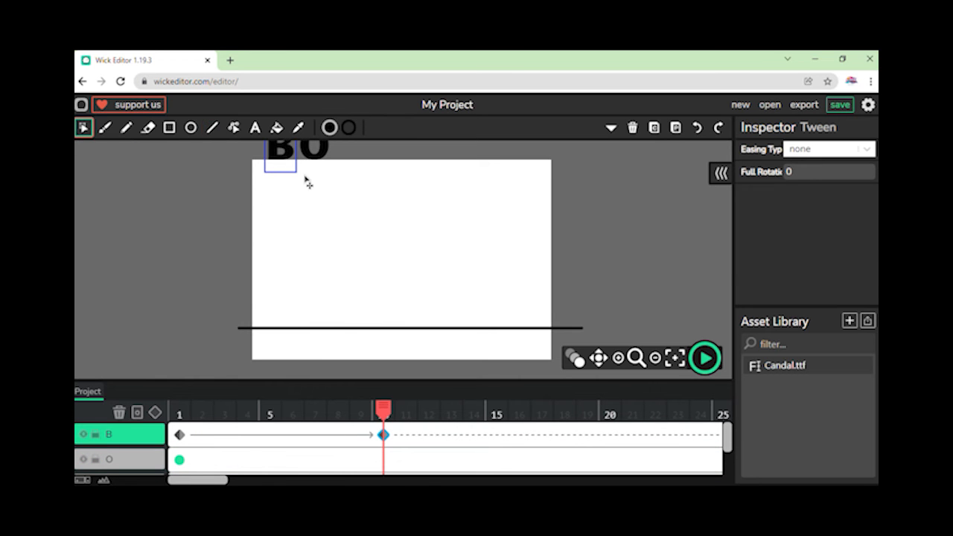
{"action": "left_click", "coordinate": [306, 178]}
{"action": "key", "text": "shift+Down"}
{"action": "key", "text": "shift+Down"}
{"action": "key", "text": "shift+Down"}
{"action": "key", "text": "shift+Down"}
{"action": "key", "text": "shift+Down"}
{"action": "key", "text": "shift+Down"}
{"action": "key", "text": "shift+Down"}
{"action": "key", "text": "shift+Down"}
{"action": "key", "text": "shift+Down"}
{"action": "key", "text": "shift+Down"}
{"action": "key", "text": "shift+Down"}
{"action": "key", "text": "shift+Down"}
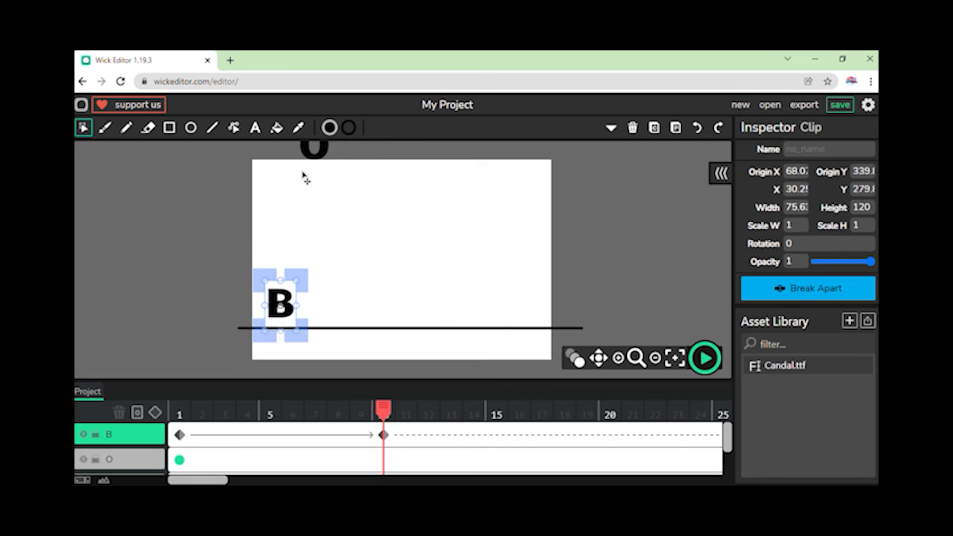
{"action": "key", "text": "shift+Down"}
{"action": "key", "text": "shift+Down"}
{"action": "key", "text": "shift+Down"}
{"action": "key", "text": "Down"}
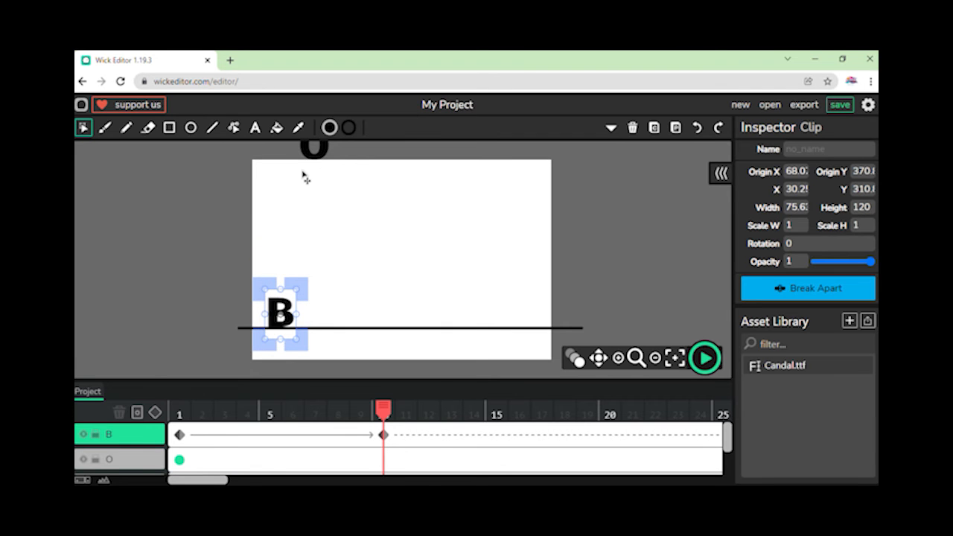
{"action": "left_click", "coordinate": [180, 253]}
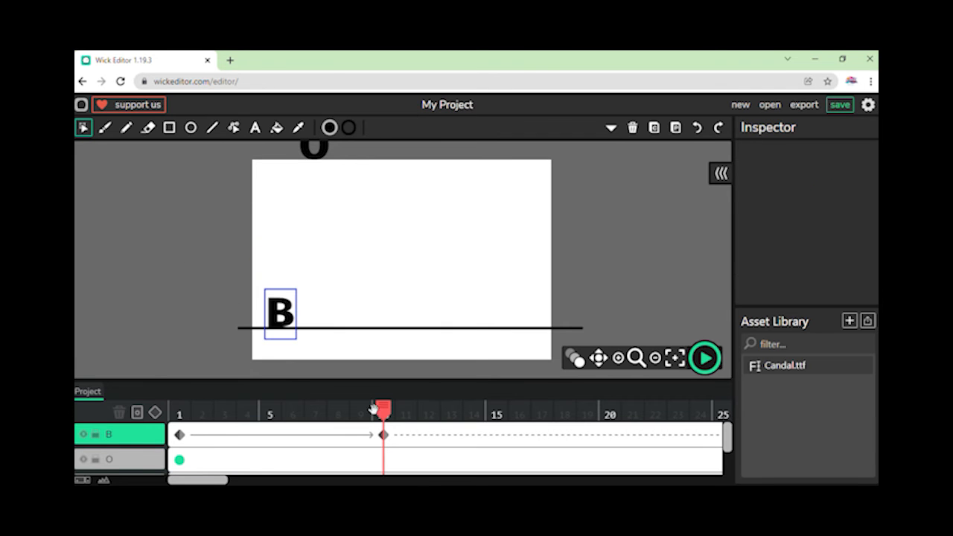
{"action": "left_click", "coordinate": [705, 360]}
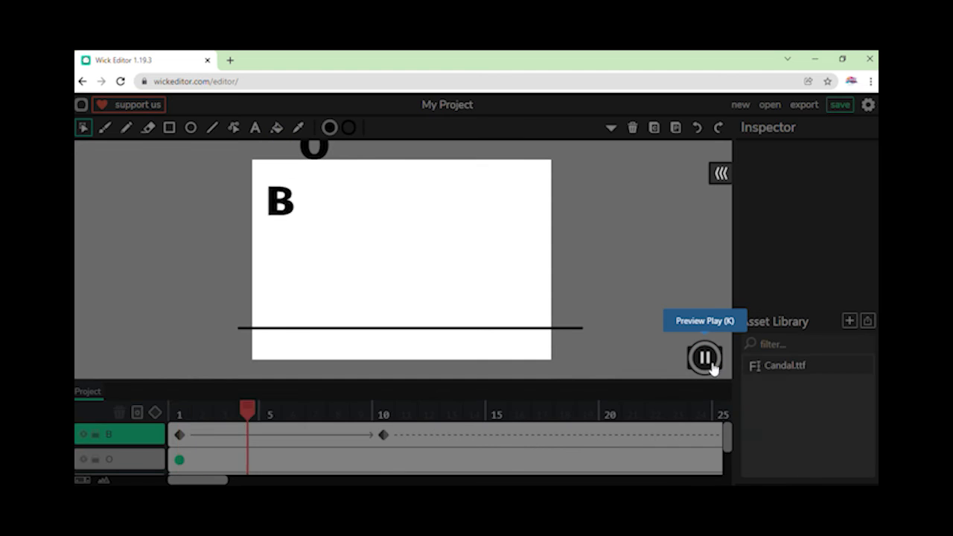
{"action": "left_click", "coordinate": [706, 358]}
- Add a tween at frame 12 of the B layer and squash the letter there with scale width 1.2 and scale height 0.8
{"action": "left_click_drag", "start_coordinate": [449, 415], "coordinate": [440, 420]}
{"action": "left_click", "coordinate": [155, 412]}
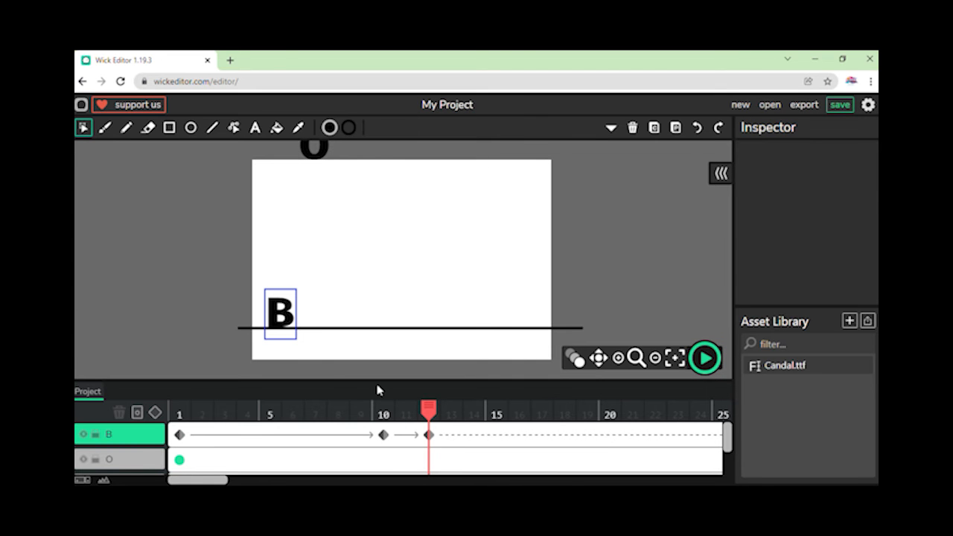
{"action": "left_click", "coordinate": [308, 348]}
{"action": "left_click", "coordinate": [793, 224]}
{"action": "type", "text": ".2"}
{"action": "key", "text": "Tab"}
{"action": "type", "text": "0.8"}
{"action": "key", "text": "Return"}
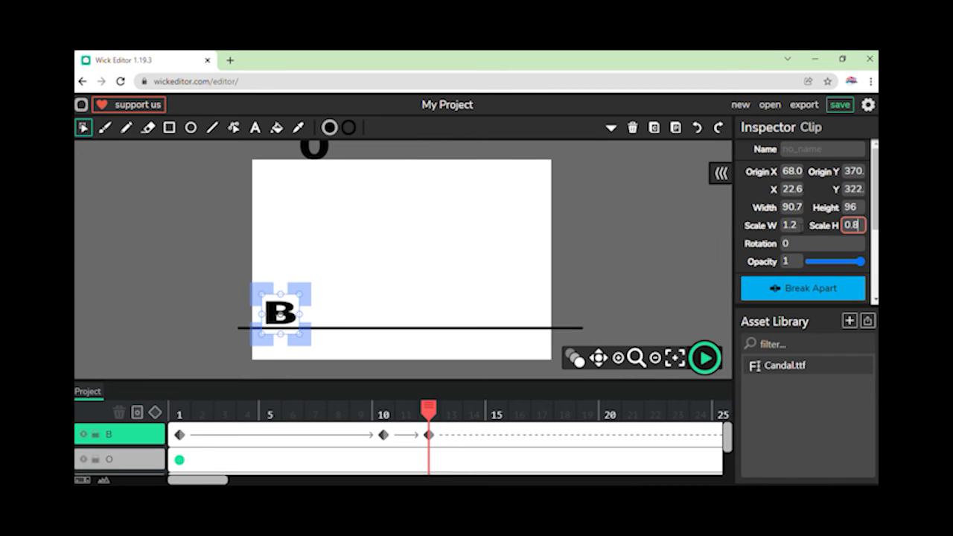
- Nudge the squashed B down until it rests on the ground line, at a Y of about 328, and deselect it
{"action": "left_click", "coordinate": [230, 330]}
{"action": "left_click", "coordinate": [296, 337]}
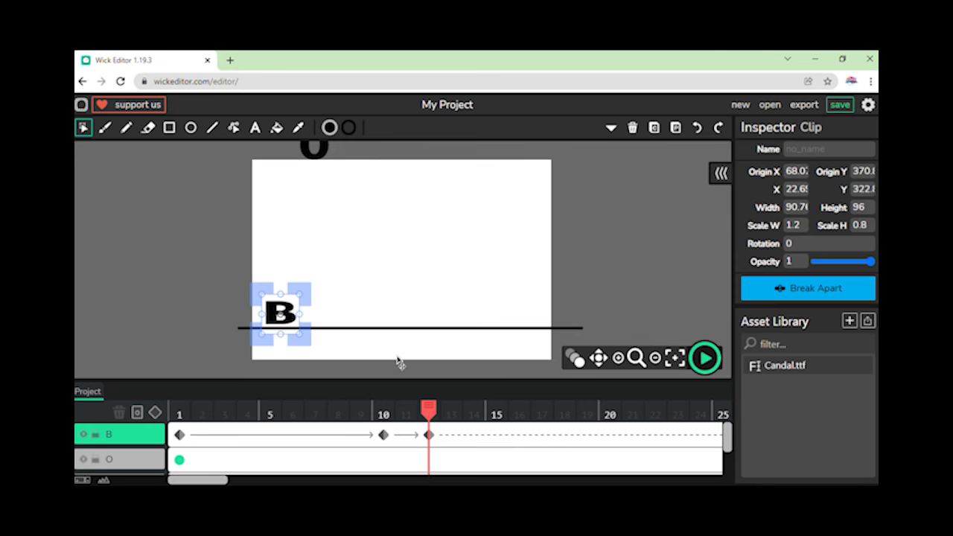
{"action": "key", "text": "Down"}
{"action": "key", "text": "Down"}
{"action": "key", "text": "Down"}
{"action": "key", "text": "Down"}
{"action": "key", "text": "Down"}
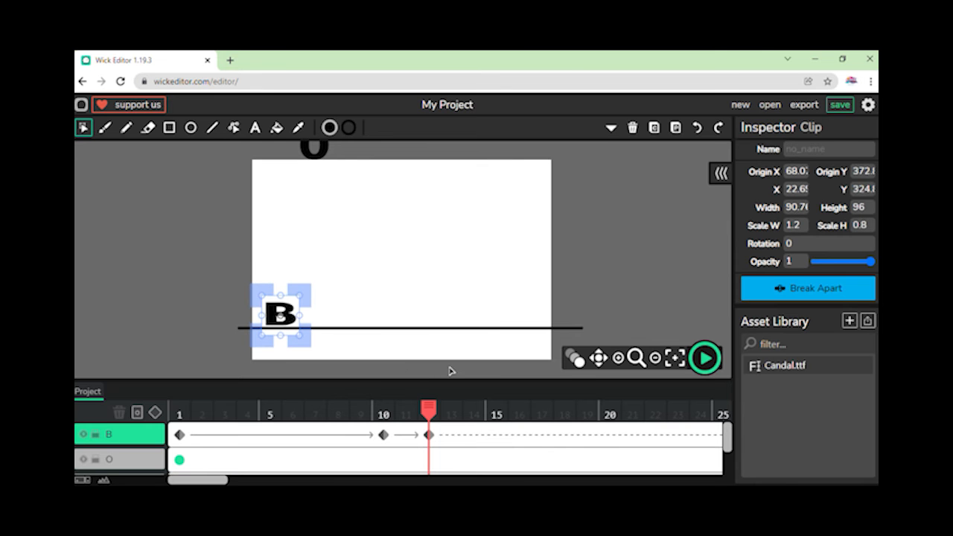
{"action": "left_click", "coordinate": [439, 311]}
{"action": "left_click", "coordinate": [479, 436]}
{"action": "left_click", "coordinate": [156, 416]}
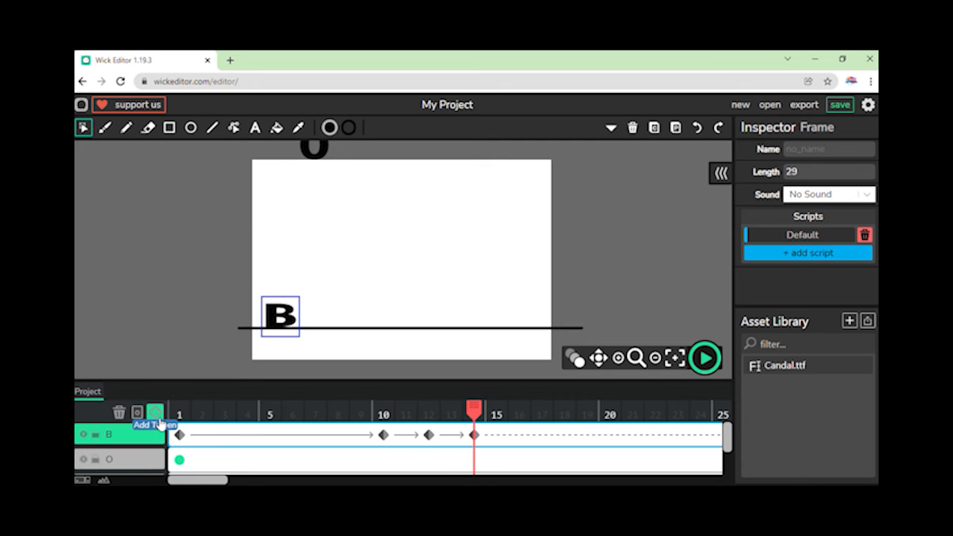
{"action": "left_click", "coordinate": [476, 439]}
{"action": "key", "text": "Delete"}
- Add a tween at frame 14 of the B layer
{"action": "left_click", "coordinate": [383, 435]}
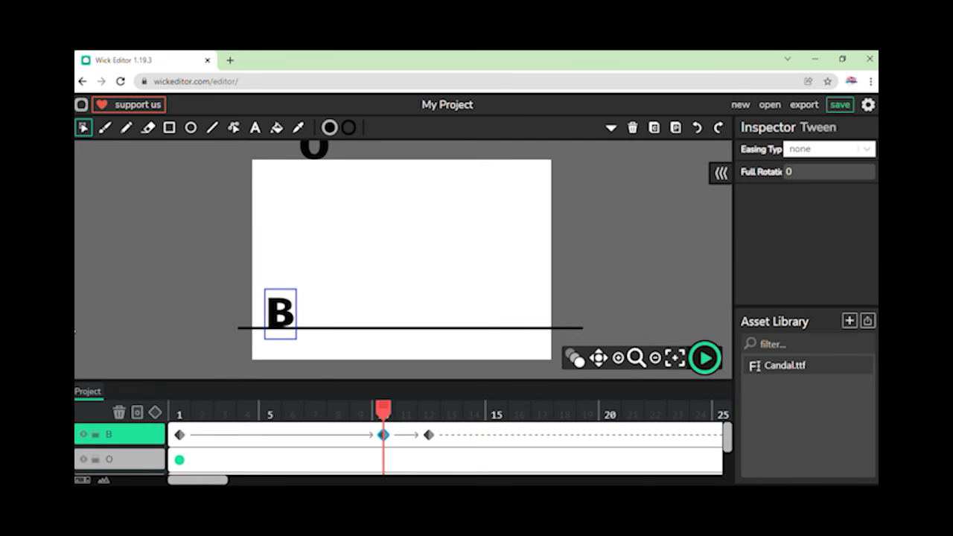
{"action": "left_click", "coordinate": [487, 435]}
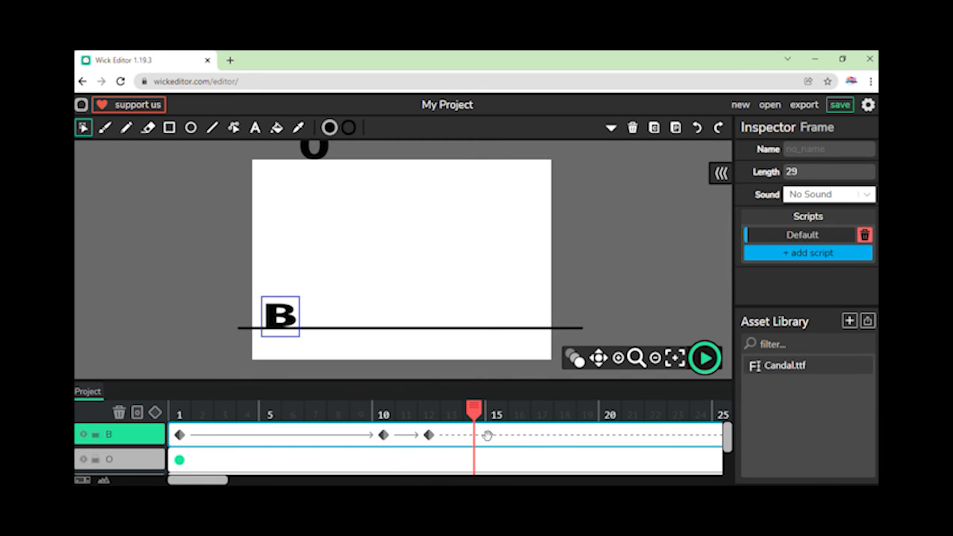
{"action": "key", "text": "6"}
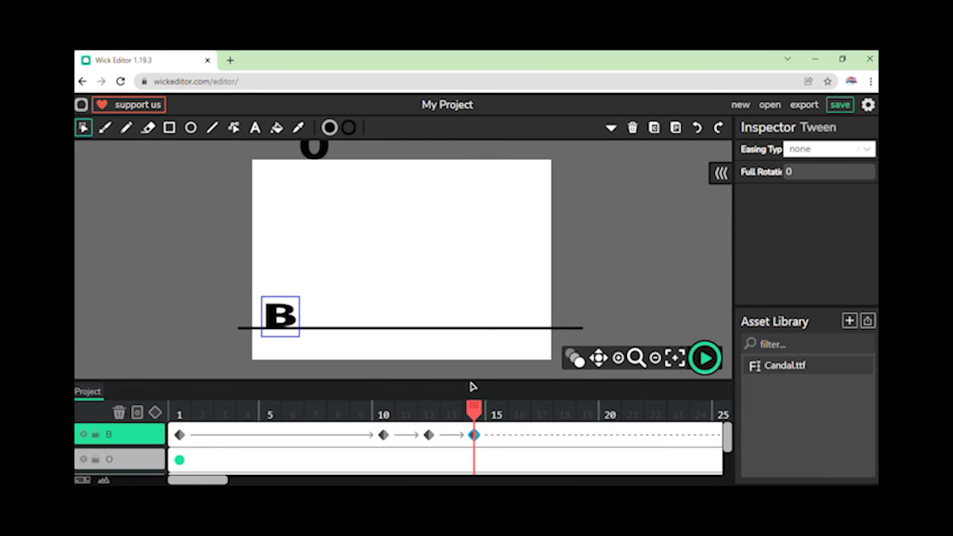
- Compare the letter B at the frame 10 tween with its shape at the frame 14 tween
{"action": "left_click", "coordinate": [291, 334]}
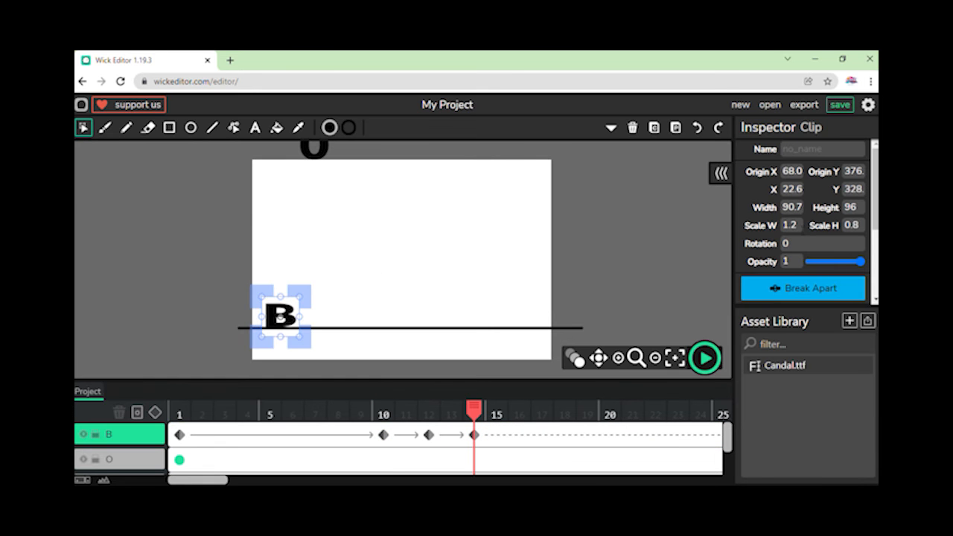
{"action": "left_click", "coordinate": [471, 435]}
{"action": "left_click", "coordinate": [393, 444]}
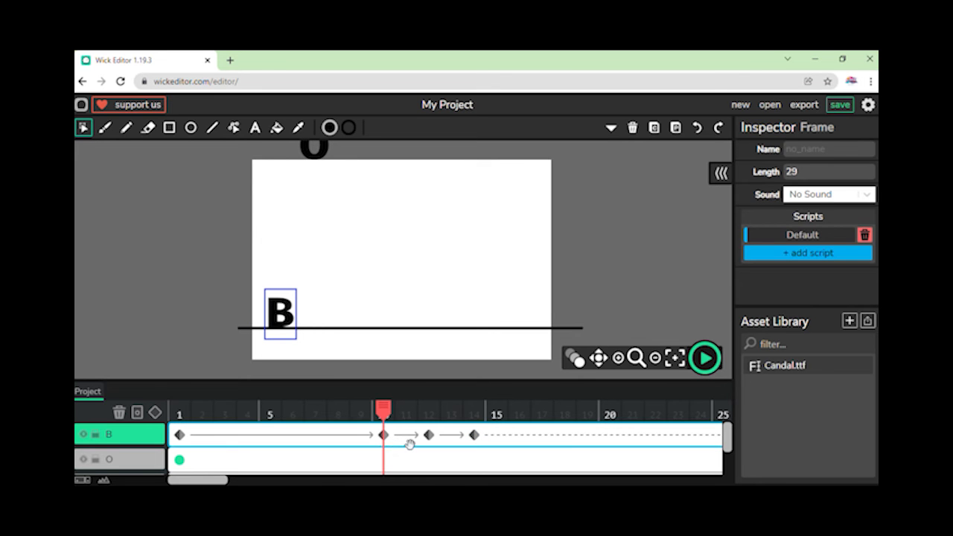
{"action": "left_click", "coordinate": [387, 440]}
{"action": "left_click", "coordinate": [473, 436]}
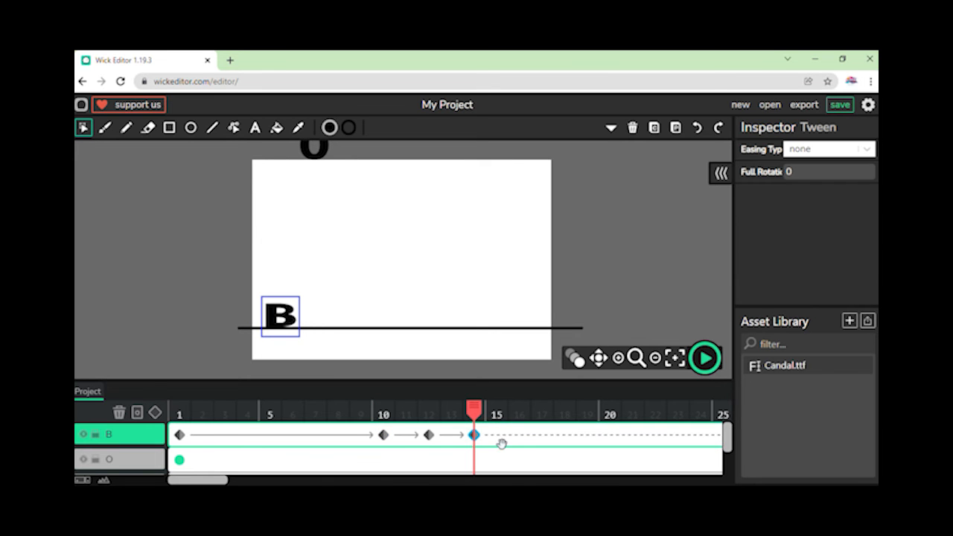
{"action": "left_click", "coordinate": [479, 443]}
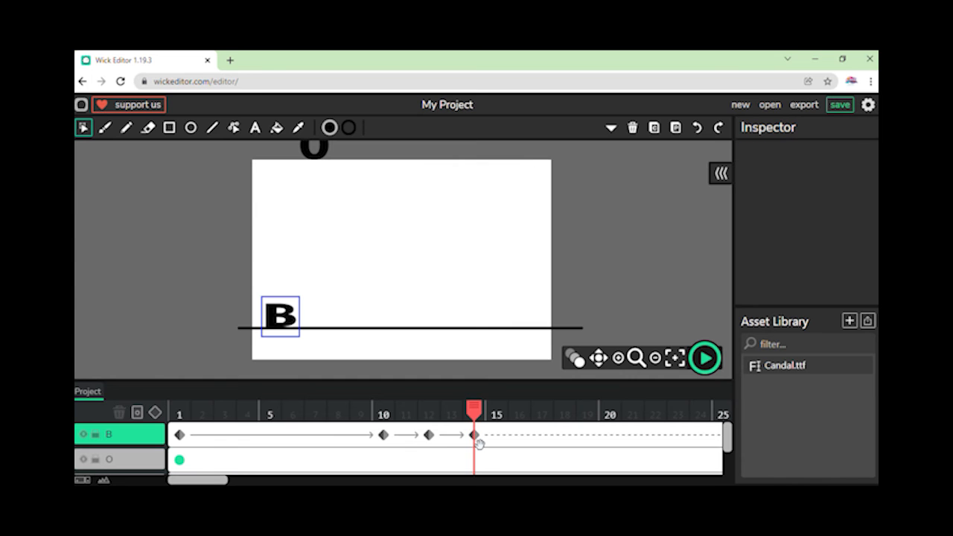
{"action": "left_click", "coordinate": [480, 443]}
{"action": "left_click", "coordinate": [484, 445]}
{"action": "left_click", "coordinate": [484, 444]}
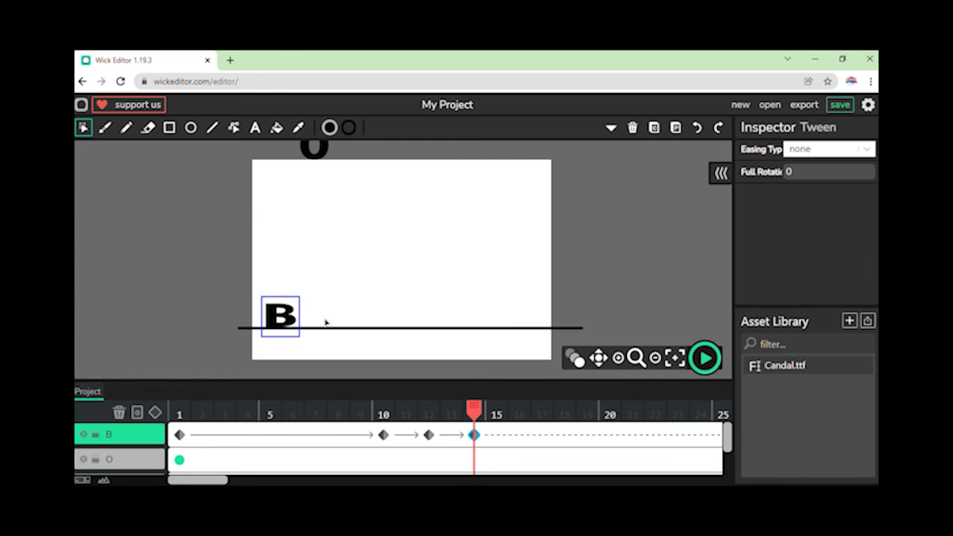
- At frame 14, set the letter B's scale width to 1.1 and scale height to 0.9, and deselect it
{"action": "left_click", "coordinate": [300, 334]}
{"action": "left_click_drag", "start_coordinate": [442, 412], "coordinate": [491, 411]}
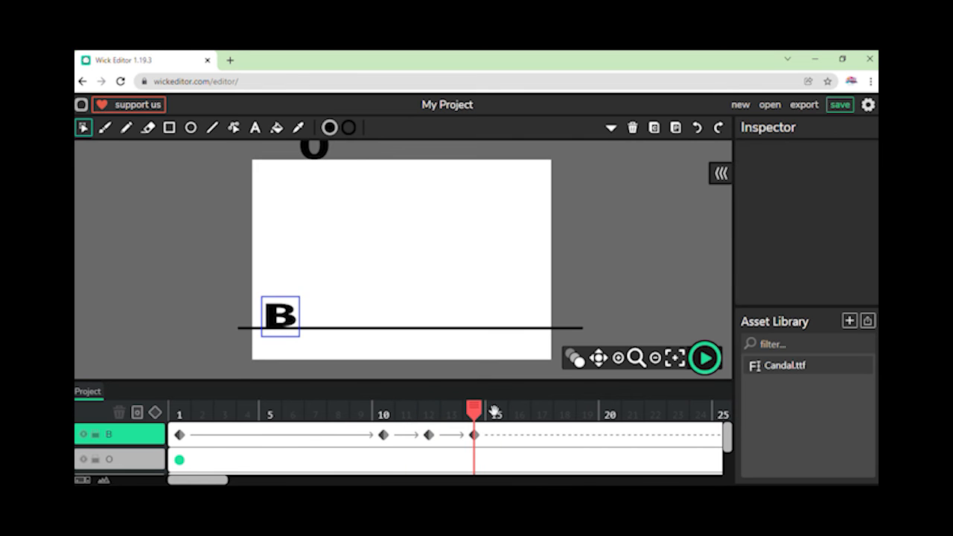
{"action": "left_click", "coordinate": [301, 334]}
{"action": "key", "text": "Right"}
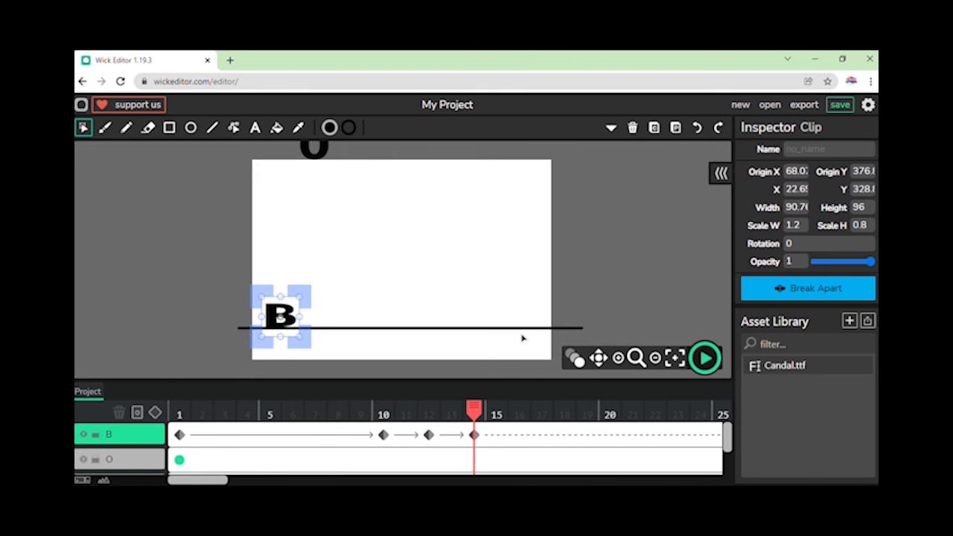
{"action": "left_click", "coordinate": [789, 225]}
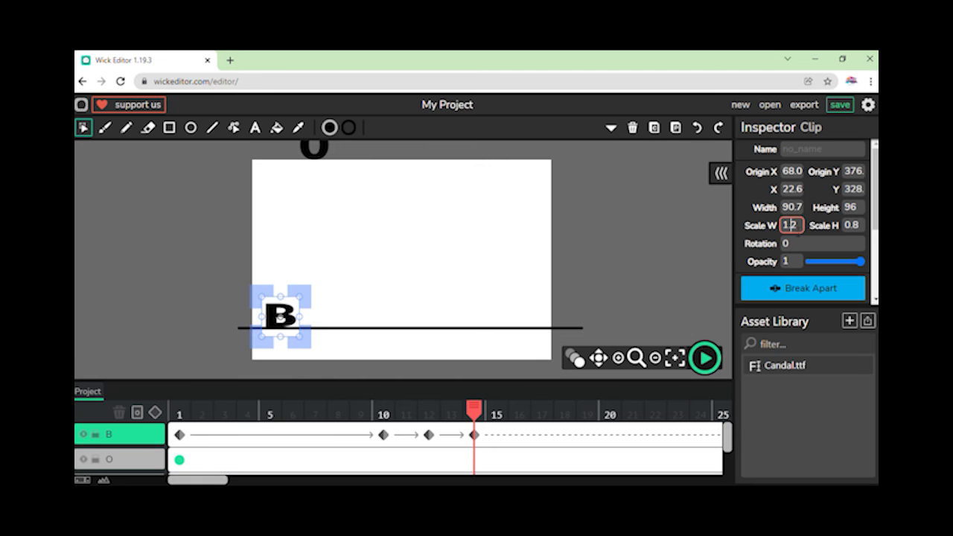
{"action": "type", "text": "1.1"}
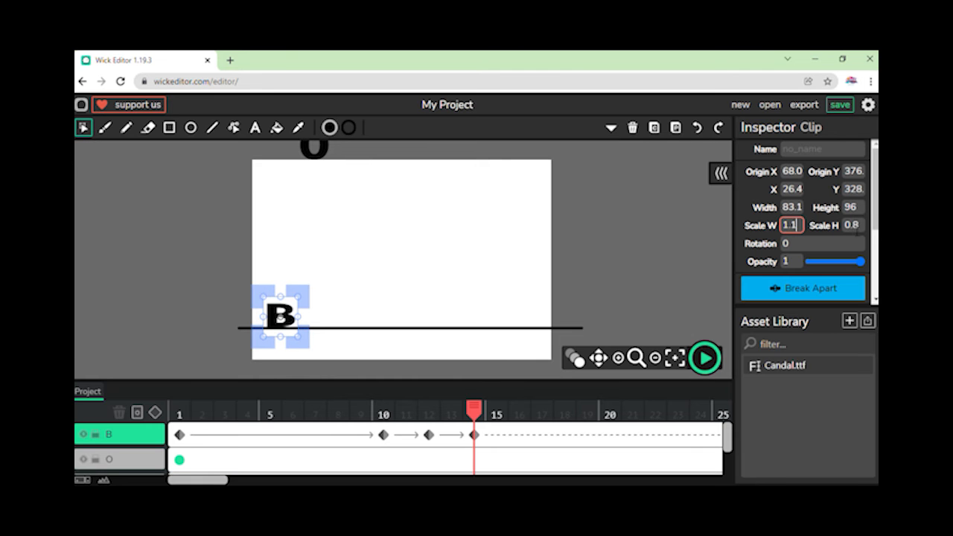
{"action": "key", "text": "Tab"}
{"action": "type", "text": "9"}
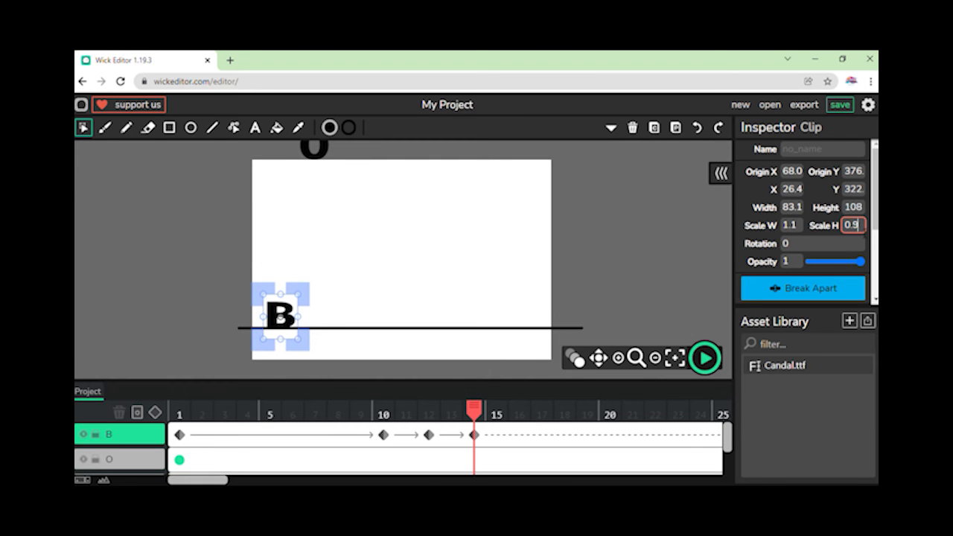
{"action": "left_click", "coordinate": [698, 262]}
- Check B's placement at frames 10 to 12, and nudge the frame 14 B up slightly to a Y of about 321
{"action": "left_click_drag", "start_coordinate": [470, 423], "coordinate": [387, 424]}
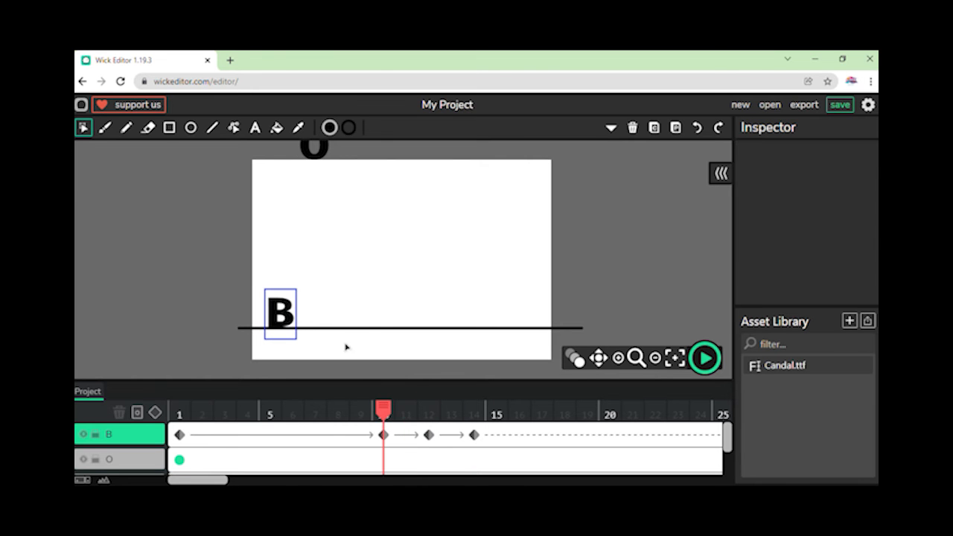
{"action": "left_click", "coordinate": [303, 337]}
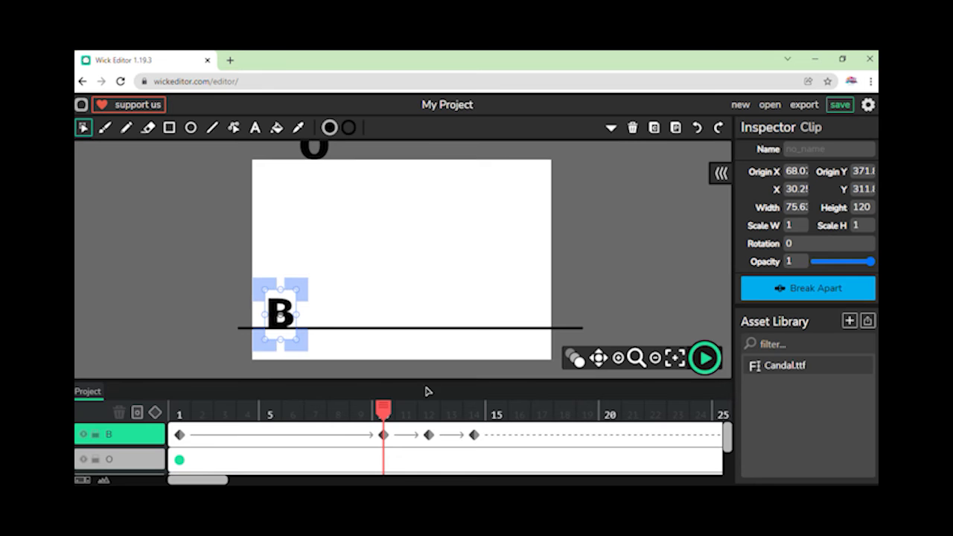
{"action": "left_click", "coordinate": [414, 424]}
{"action": "left_click", "coordinate": [432, 424]}
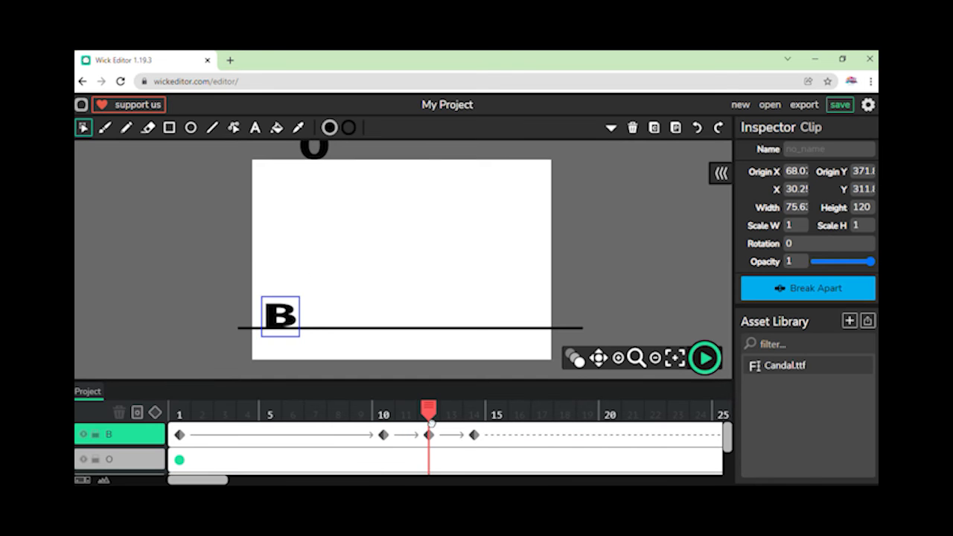
{"action": "left_click", "coordinate": [406, 411]}
{"action": "left_click", "coordinate": [301, 345]}
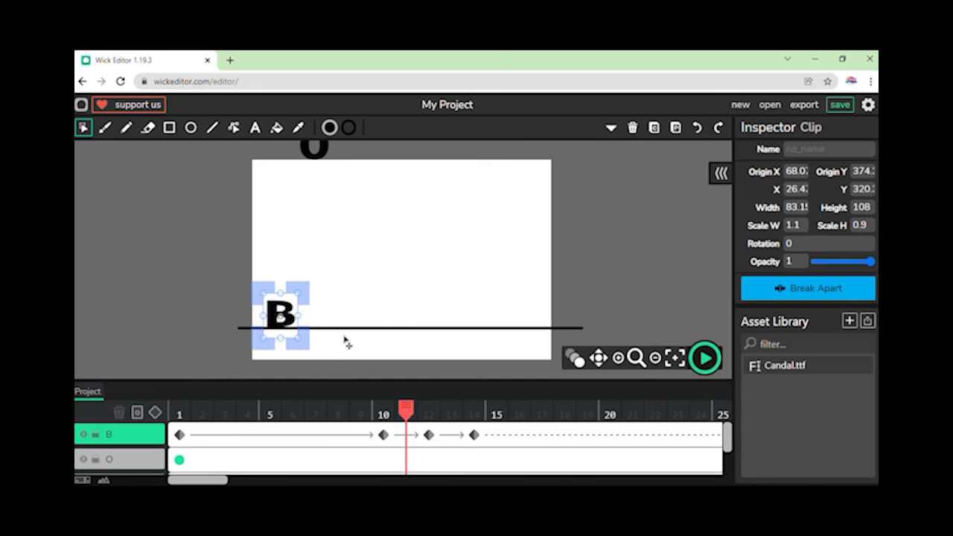
{"action": "left_click_drag", "start_coordinate": [408, 418], "coordinate": [476, 422]}
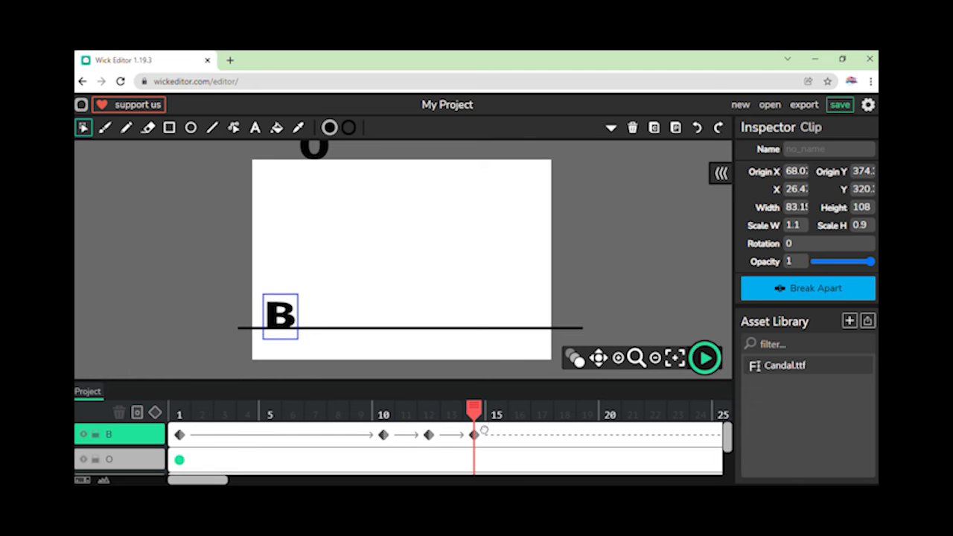
{"action": "left_click", "coordinate": [311, 328]}
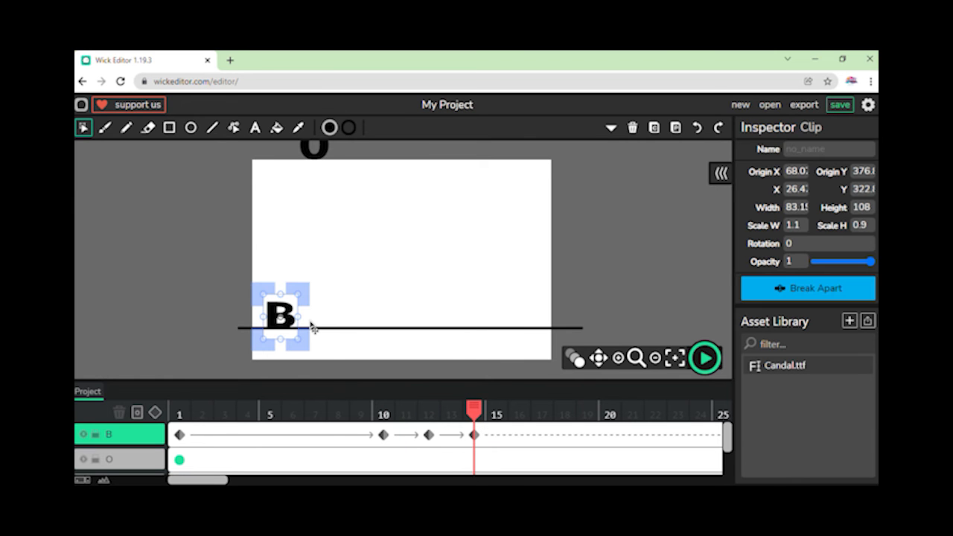
{"action": "left_click", "coordinate": [427, 304]}
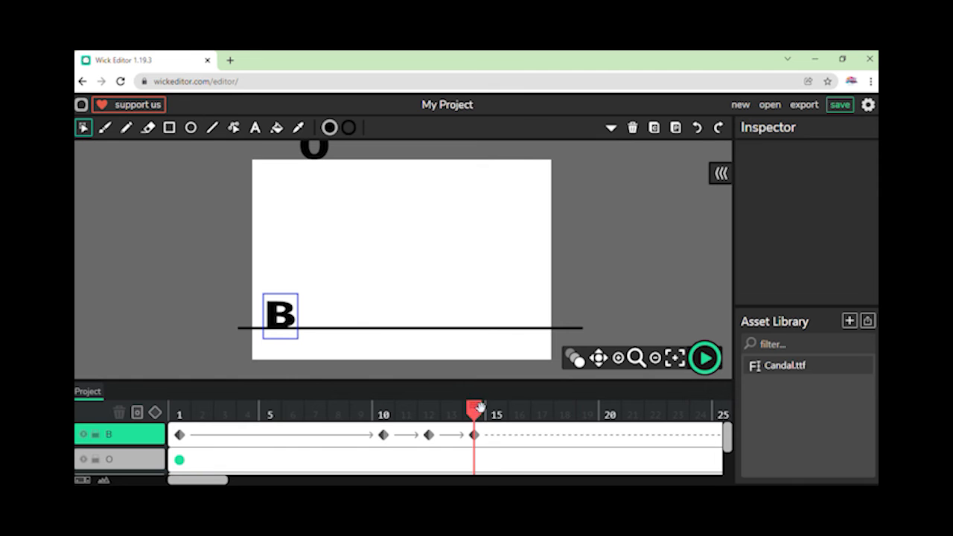
- Add a tween at frame 16 of the B layer and restore the letter there to scale width 1 and scale height 1
{"action": "left_click_drag", "start_coordinate": [480, 406], "coordinate": [519, 408]}
{"action": "left_click", "coordinate": [518, 438]}
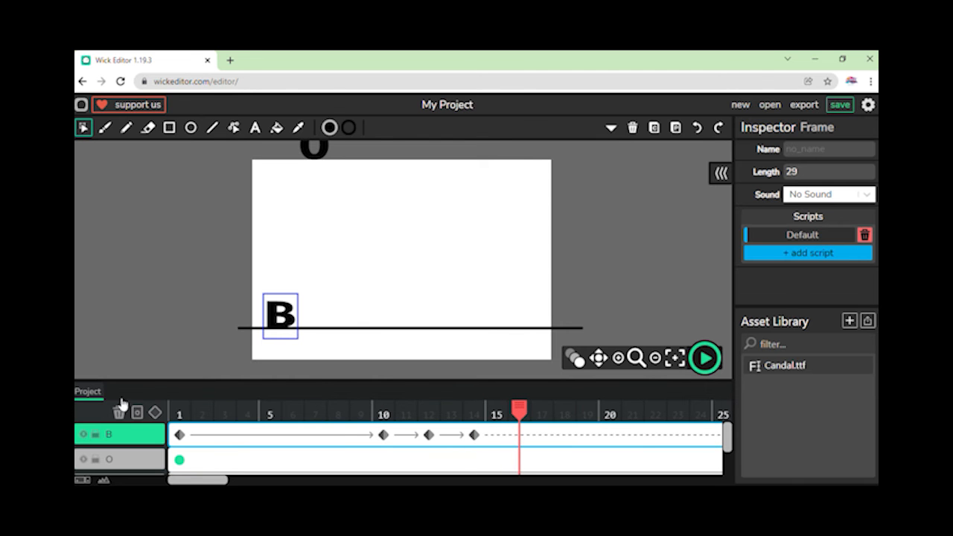
{"action": "left_click", "coordinate": [154, 412]}
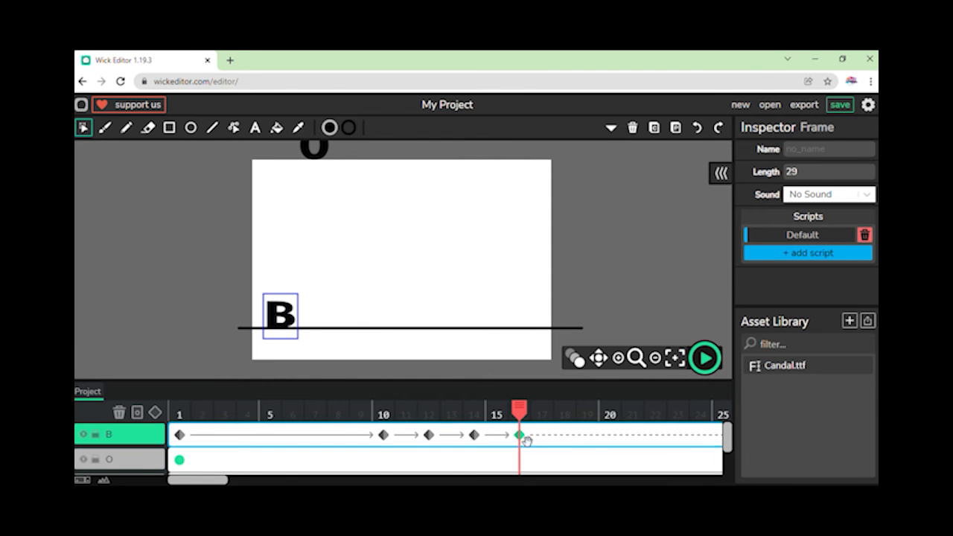
{"action": "left_click", "coordinate": [519, 435]}
{"action": "left_click", "coordinate": [307, 337]}
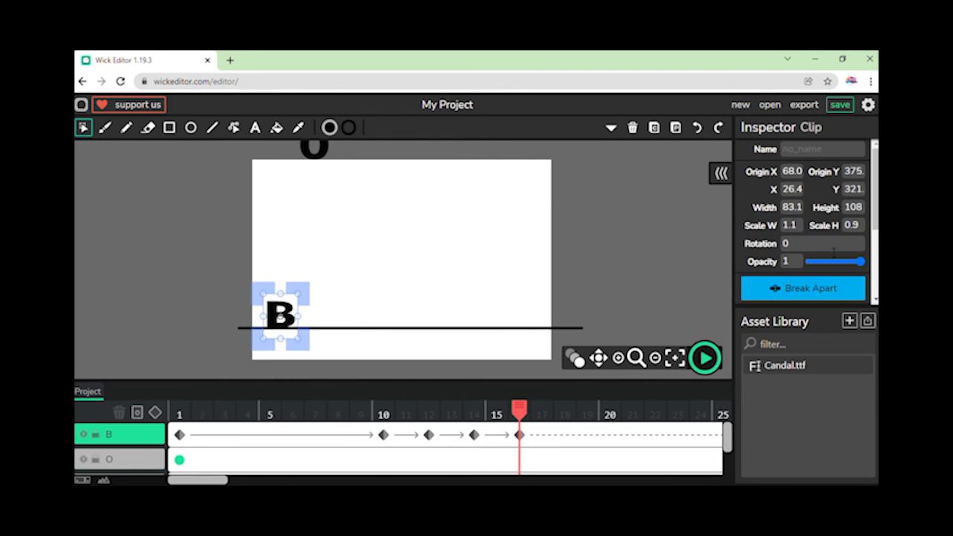
{"action": "left_click", "coordinate": [789, 225]}
{"action": "type", "text": "1."}
{"action": "key", "text": "Tab"}
{"action": "type", "text": "1"}
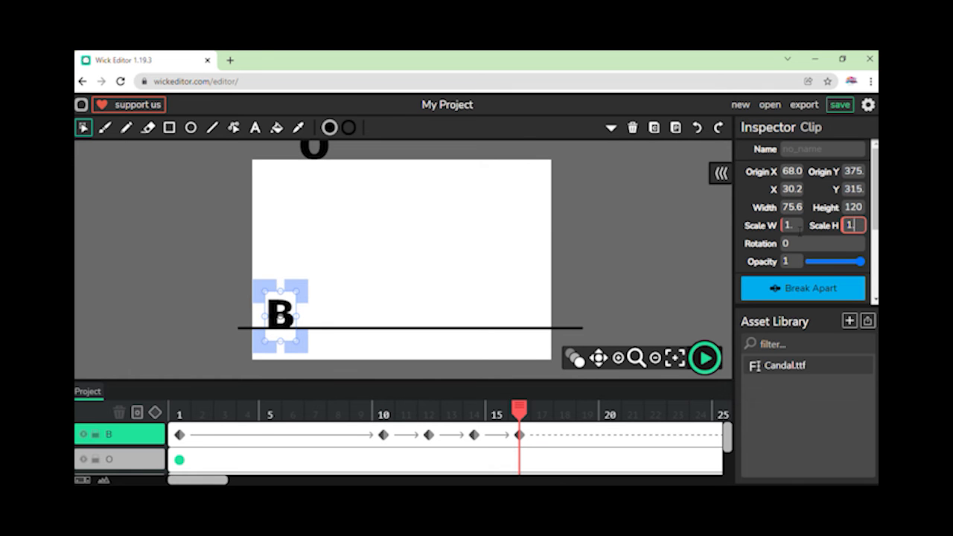
{"action": "left_click", "coordinate": [545, 213]}
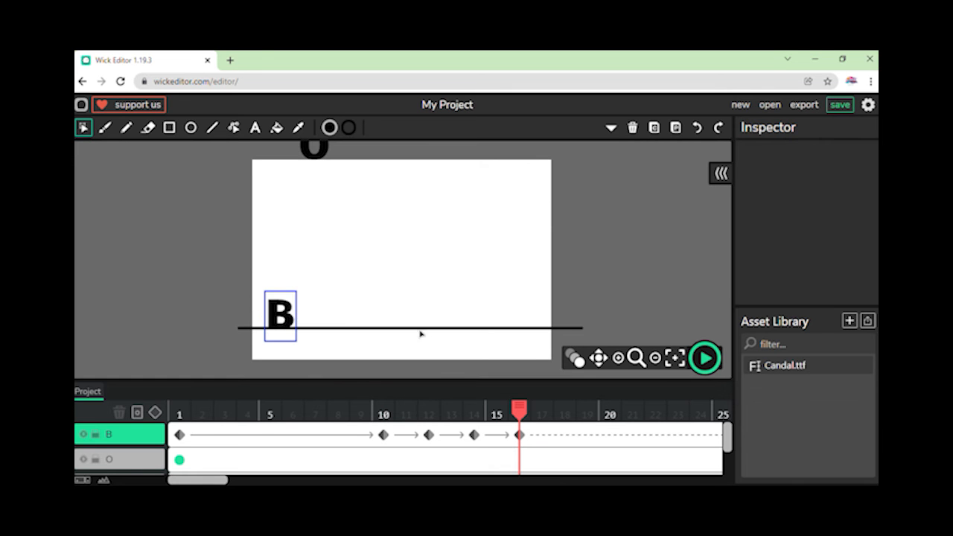
- At frame 16, set the letter B's Y to about 311.8 to match its frame 10 position on the ground line
{"action": "left_click", "coordinate": [280, 339]}
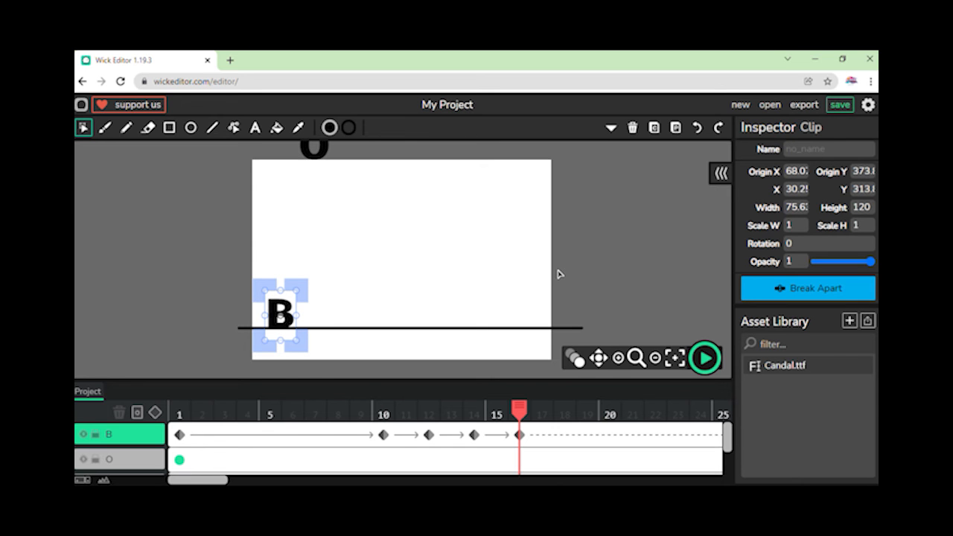
{"action": "left_click", "coordinate": [385, 436]}
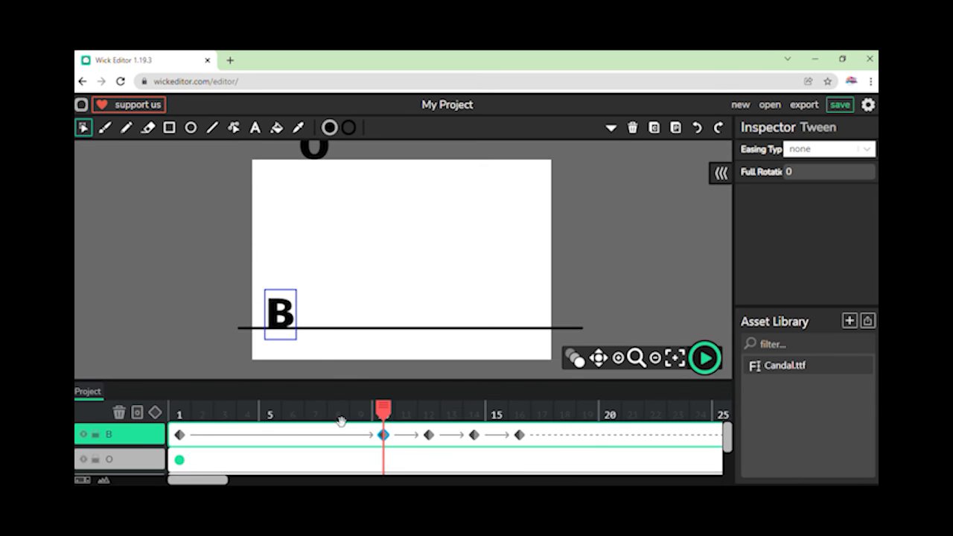
{"action": "left_click", "coordinate": [300, 334]}
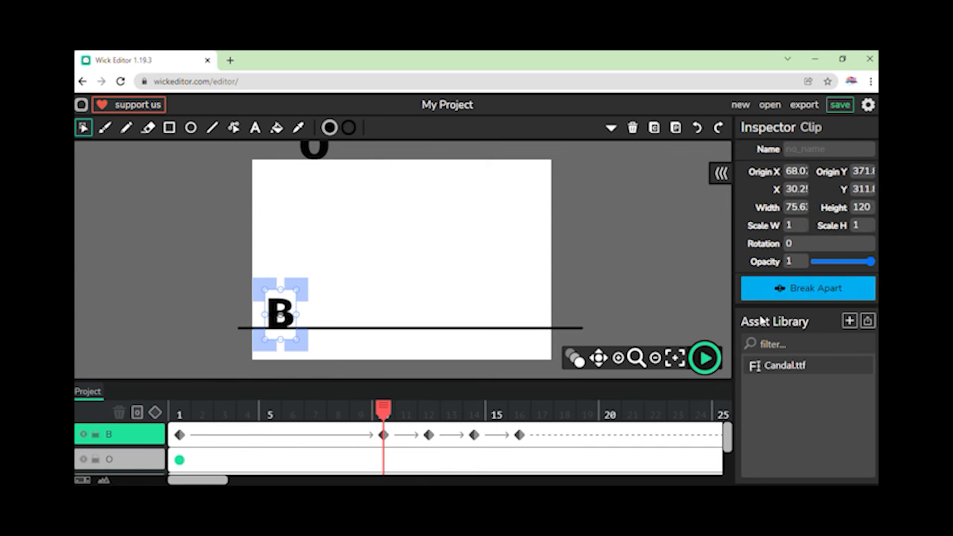
{"action": "left_click", "coordinate": [860, 189]}
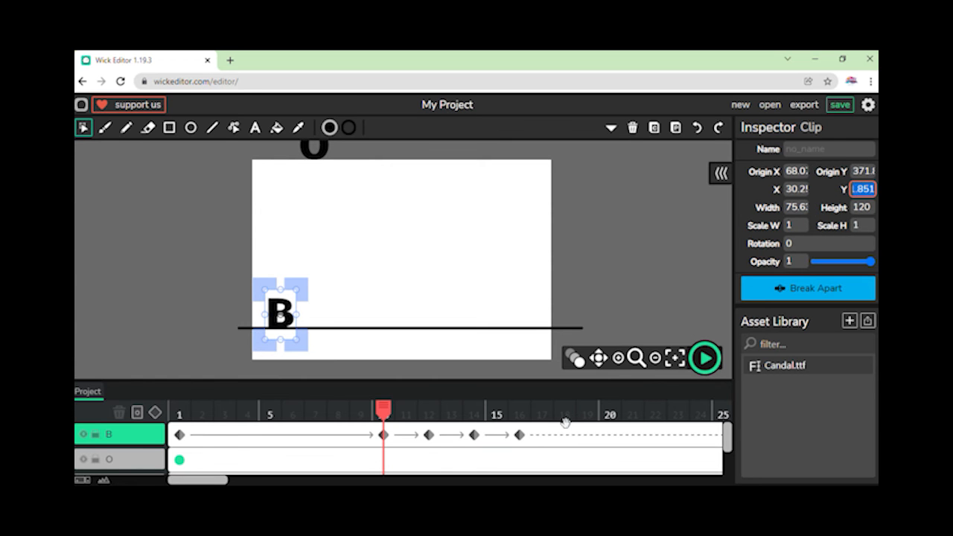
{"action": "left_click", "coordinate": [519, 435]}
{"action": "left_click", "coordinate": [300, 342]}
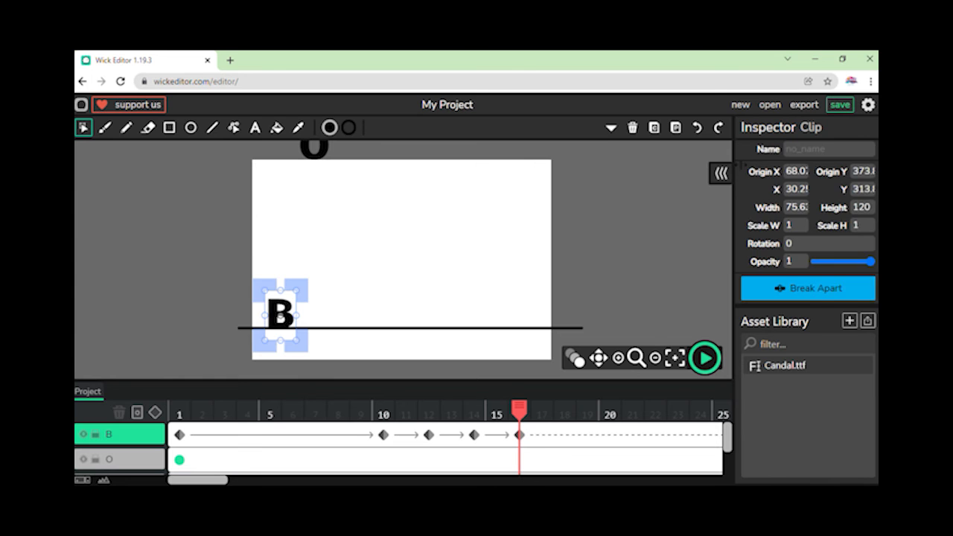
{"action": "left_click", "coordinate": [862, 191]}
{"action": "type", "text": "313"}
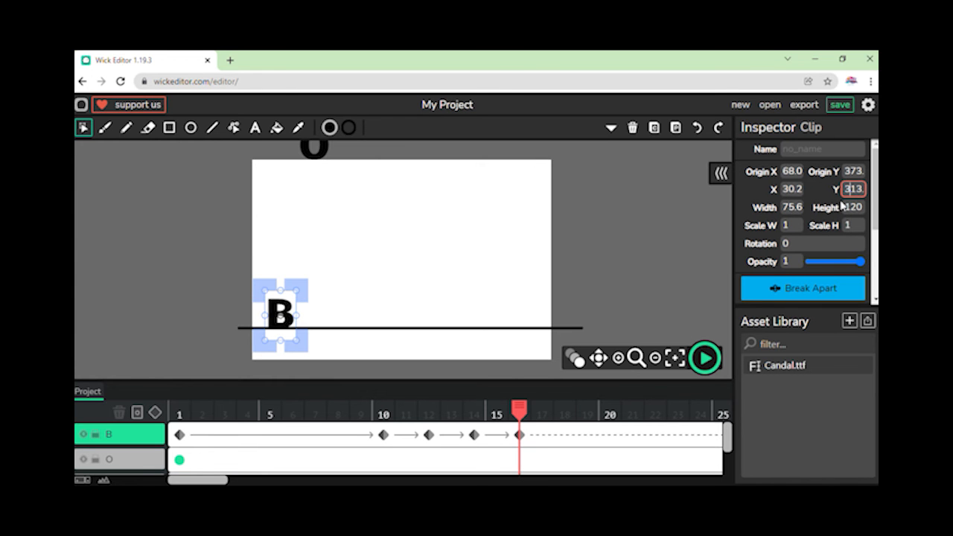
{"action": "key", "text": "BackSpace"}
{"action": "type", "text": "1."}
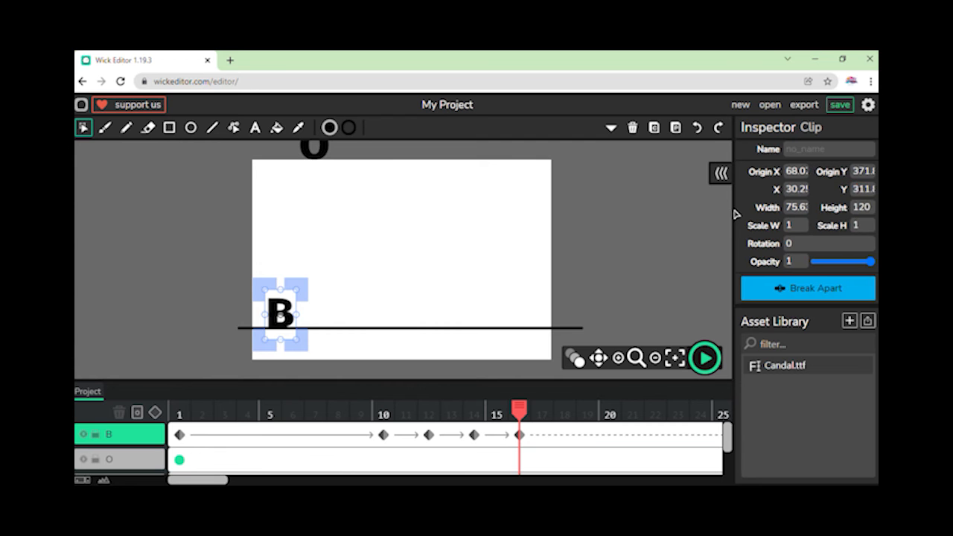
- Preview the animation from frame 1, move B's last two tweens to frames 13 and 15, and rewind to frame 1
{"action": "left_click", "coordinate": [567, 322]}
{"action": "left_click_drag", "start_coordinate": [514, 406], "coordinate": [192, 426]}
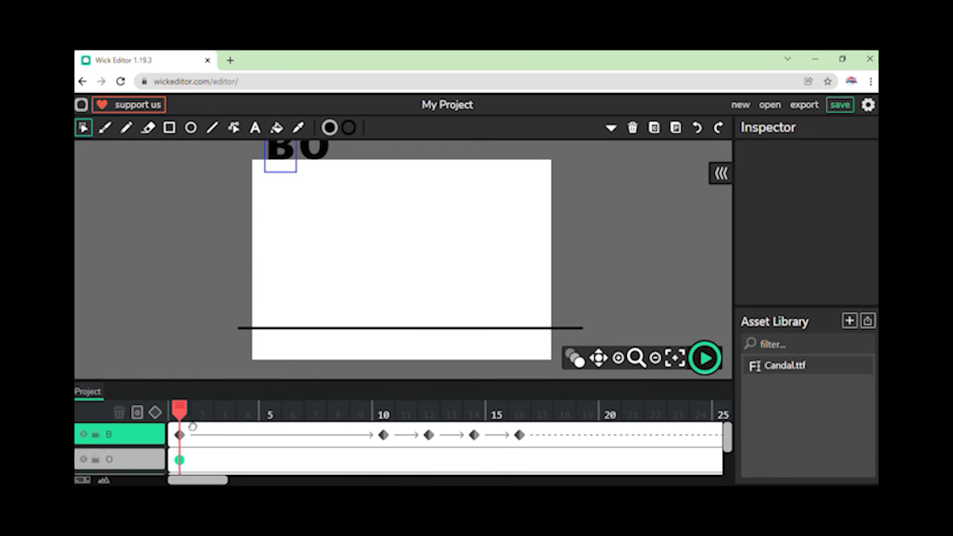
{"action": "left_click", "coordinate": [711, 361]}
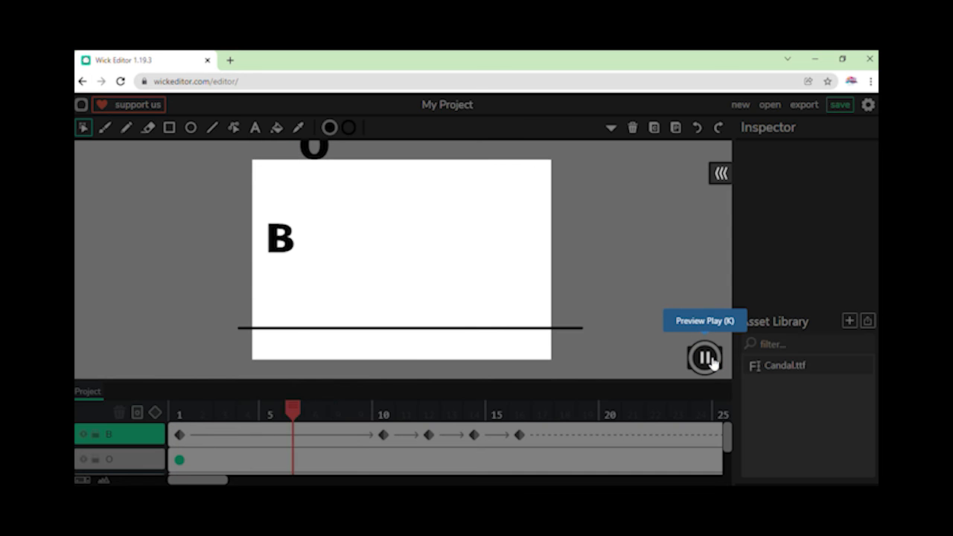
{"action": "left_click", "coordinate": [711, 361]}
{"action": "left_click_drag", "start_coordinate": [658, 408], "coordinate": [179, 415]}
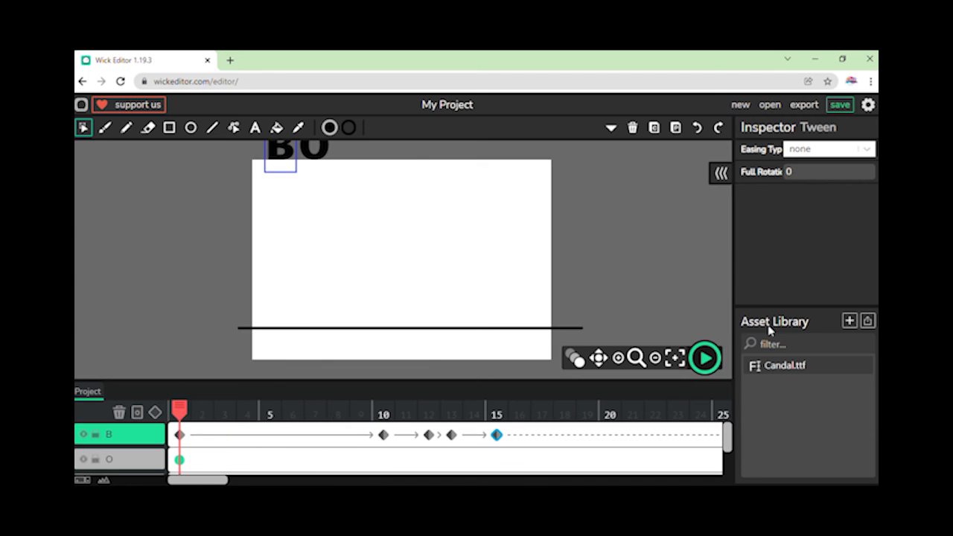
- Preview B's drop and landing, and check the letter's pose at frames 15 and 16
{"action": "left_click", "coordinate": [698, 361]}
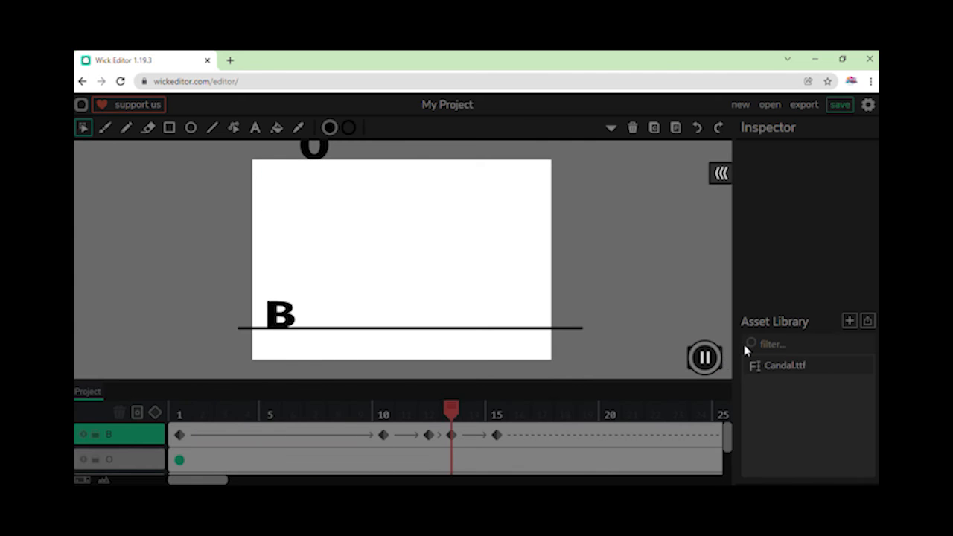
{"action": "left_click", "coordinate": [704, 357]}
{"action": "left_click", "coordinate": [495, 411]}
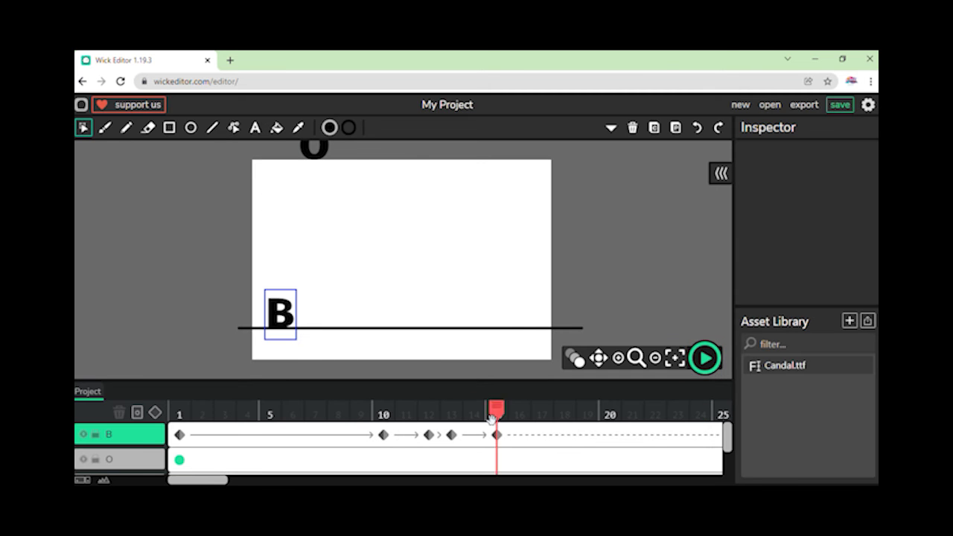
{"action": "left_click_drag", "start_coordinate": [582, 437], "coordinate": [506, 435]}
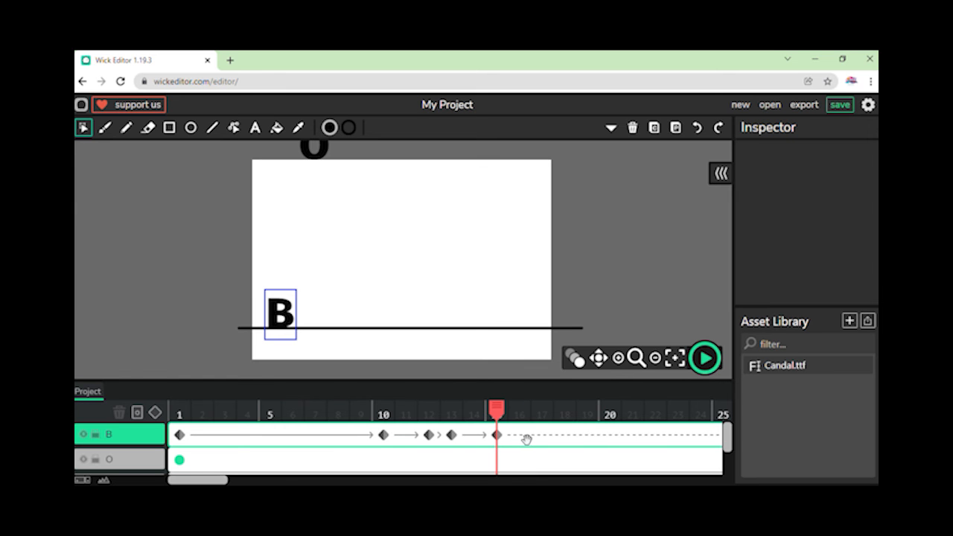
{"action": "left_click", "coordinate": [537, 439]}
{"action": "left_click", "coordinate": [524, 435]}
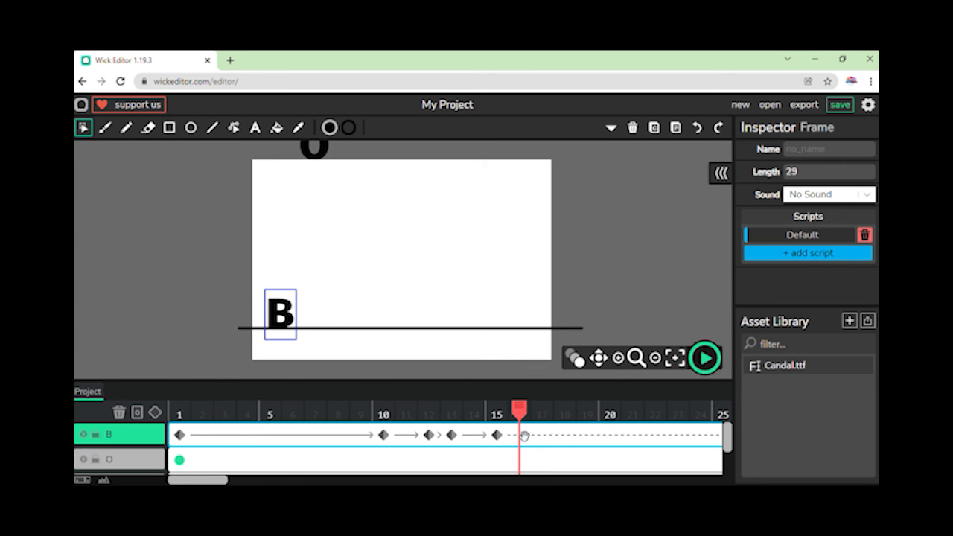
- Add tweens at frames 1 and 10 of the O layer
{"action": "left_click", "coordinate": [180, 458]}
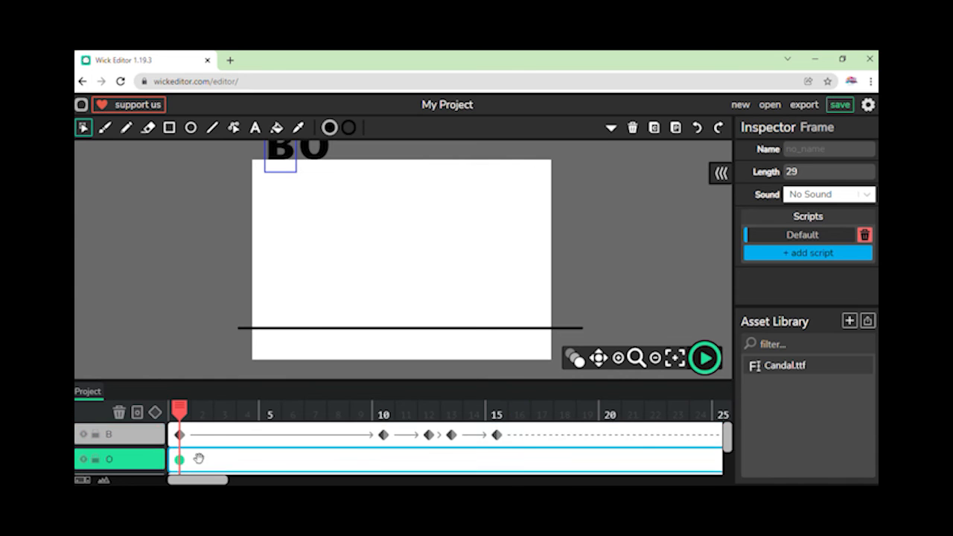
{"action": "left_click", "coordinate": [157, 416]}
{"action": "left_click", "coordinate": [386, 462]}
{"action": "left_click", "coordinate": [159, 414]}
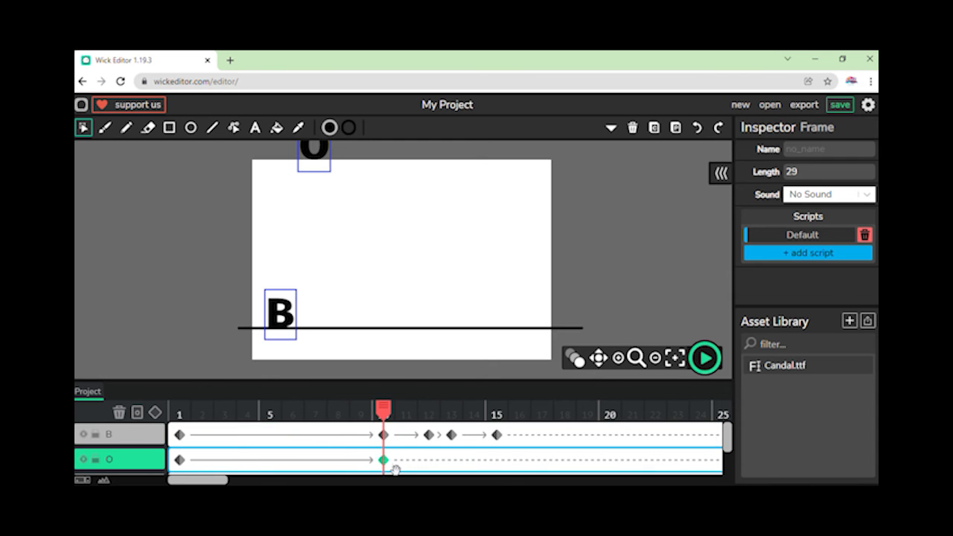
- At frame 10, move the letter O straight down onto the ground line beside B, to a Y of about 310.8
{"action": "scroll", "coordinate": [347, 217], "scroll_direction": "up", "scroll_amount": 2}
{"action": "scroll", "coordinate": [342, 191], "scroll_direction": "down", "scroll_amount": 3}
{"action": "left_click", "coordinate": [337, 187]}
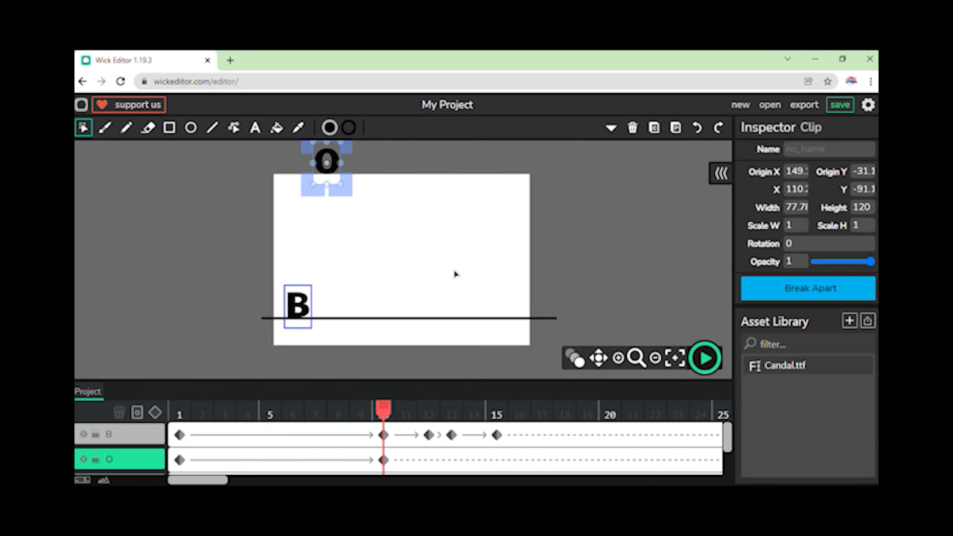
{"action": "key", "text": "shift+Down"}
{"action": "key", "text": "shift+Down"}
{"action": "key", "text": "shift+Down"}
{"action": "key", "text": "shift+Down"}
{"action": "key", "text": "shift+Down"}
{"action": "key", "text": "shift+Down"}
{"action": "key", "text": "shift+Down"}
{"action": "key", "text": "shift+Down"}
{"action": "key", "text": "shift+Down"}
{"action": "key", "text": "shift+Down"}
{"action": "key", "text": "shift+Down"}
{"action": "key", "text": "shift+Down"}
{"action": "key", "text": "shift+Down"}
{"action": "key", "text": "shift+Down"}
{"action": "key", "text": "shift+Down"}
{"action": "key", "text": "shift+Down"}
{"action": "key", "text": "shift+Down"}
{"action": "key", "text": "shift+Down"}
{"action": "key", "text": "shift+Down"}
{"action": "key", "text": "shift+Down"}
{"action": "key", "text": "shift+Down"}
{"action": "key", "text": "shift+Down"}
{"action": "key", "text": "shift+Down"}
{"action": "key", "text": "shift+Down"}
{"action": "key", "text": "shift+Down"}
{"action": "key", "text": "shift+Down"}
{"action": "key", "text": "shift+Down"}
{"action": "key", "text": "shift+Down"}
{"action": "key", "text": "shift+Down"}
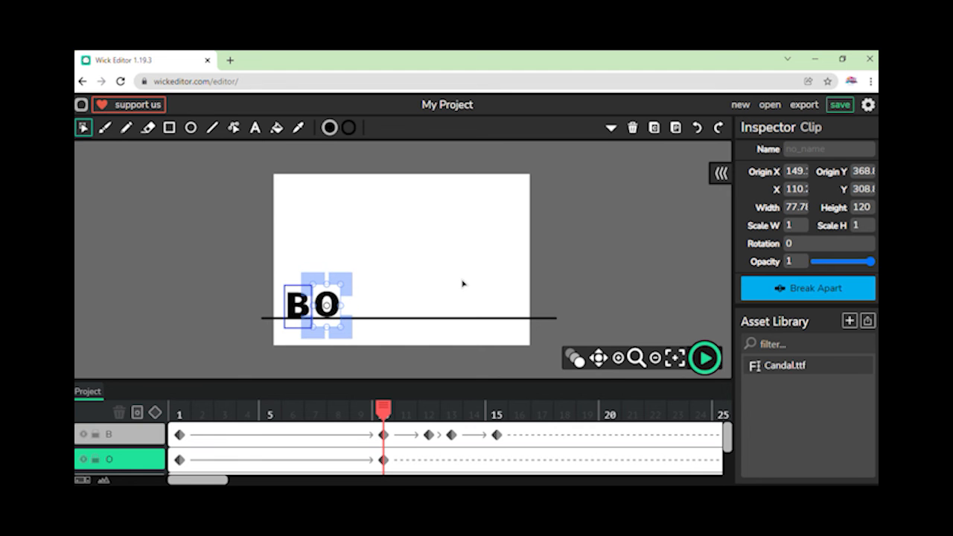
{"action": "key", "text": "Down"}
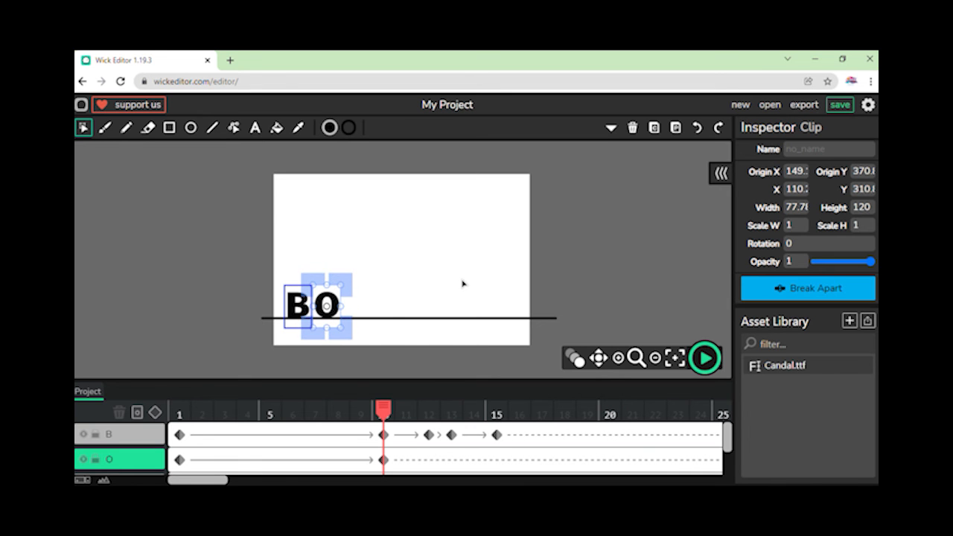
{"action": "left_click", "coordinate": [234, 277]}
{"action": "scroll", "coordinate": [422, 269], "scroll_direction": "up", "scroll_amount": 4}
{"action": "scroll", "coordinate": [421, 269], "scroll_direction": "down", "scroll_amount": 1}
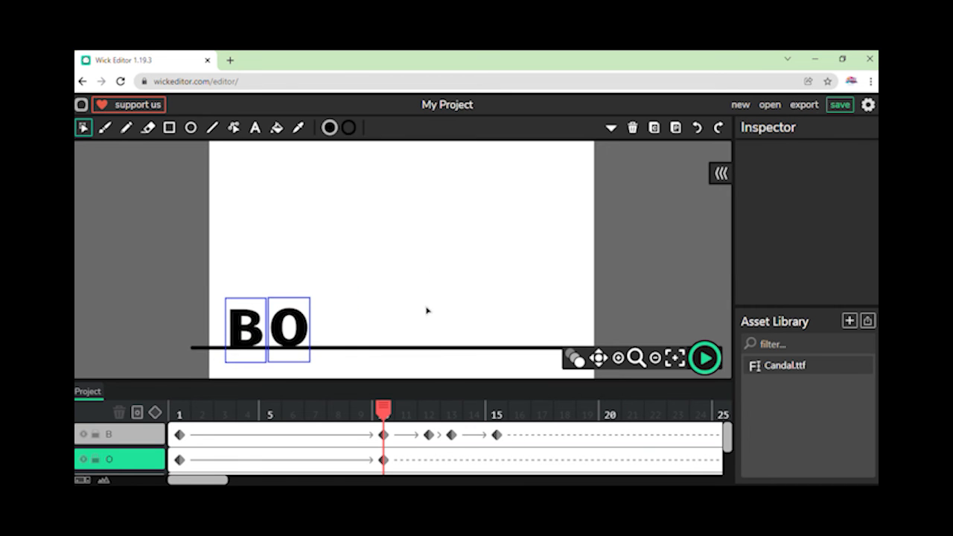
- Add a tween at frame 12 of the O layer and check O's Y position there
{"action": "left_click", "coordinate": [438, 464]}
{"action": "left_click", "coordinate": [430, 436]}
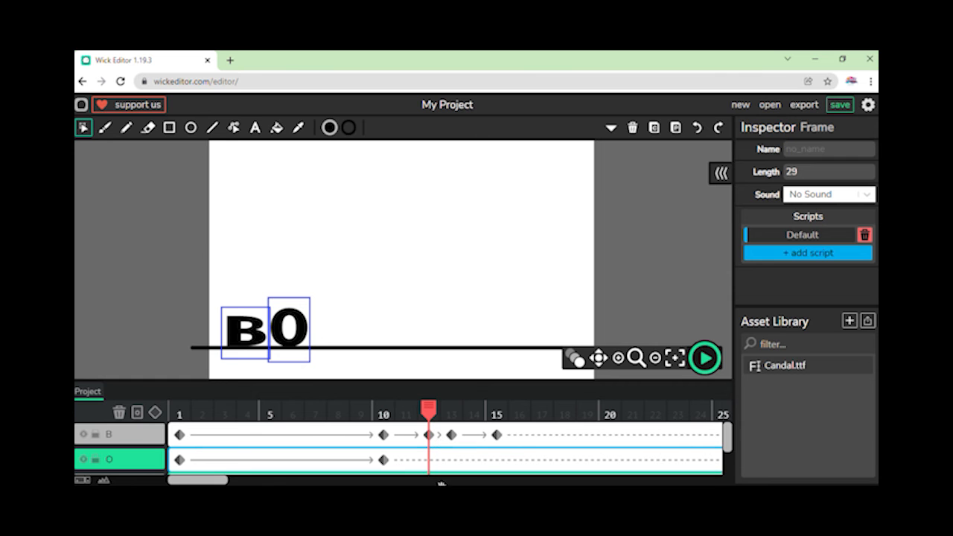
{"action": "left_click", "coordinate": [165, 412]}
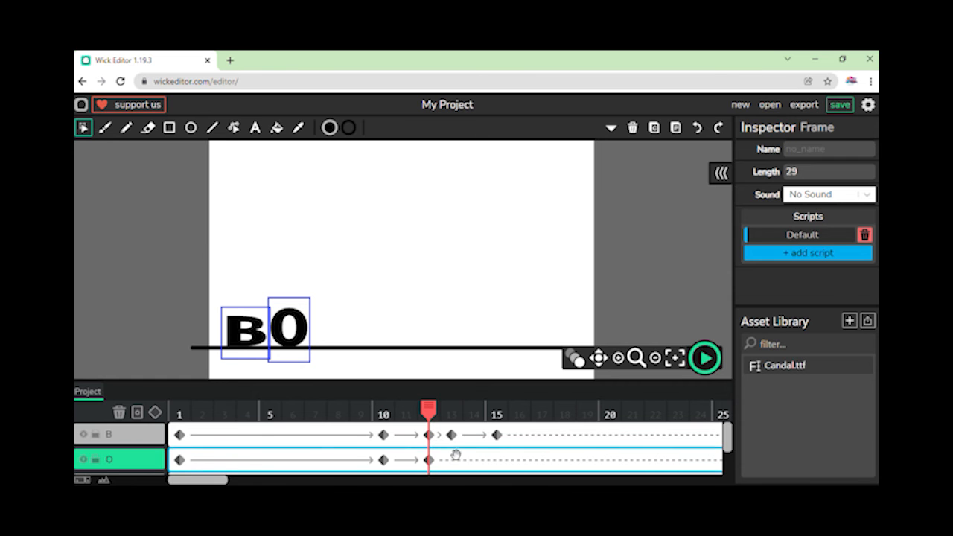
{"action": "left_click", "coordinate": [304, 353]}
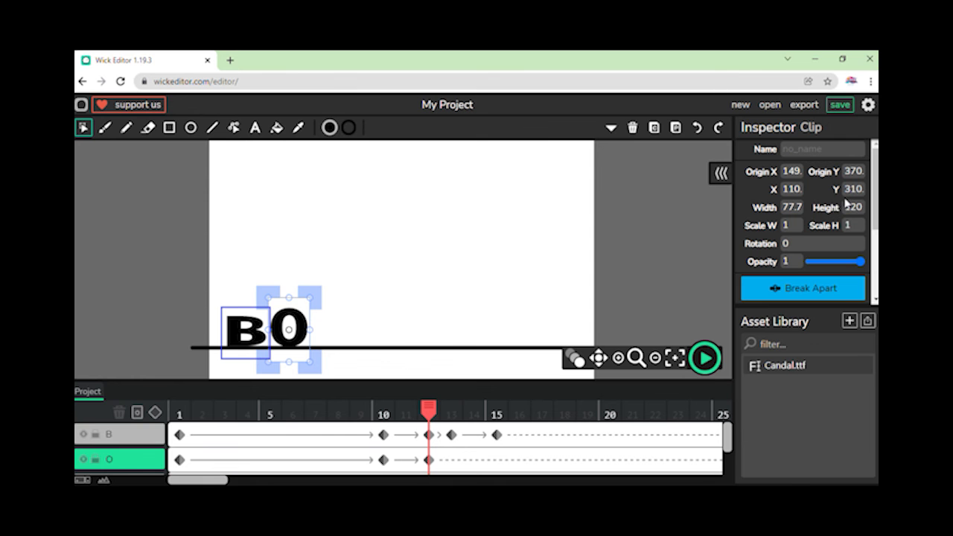
{"action": "left_click_drag", "start_coordinate": [845, 189], "coordinate": [862, 190]}
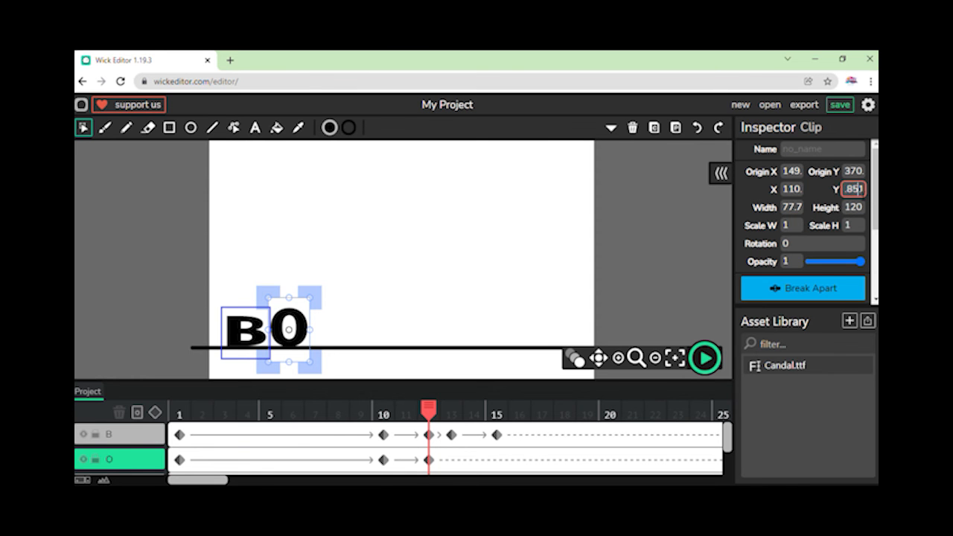
{"action": "left_click", "coordinate": [431, 435]}
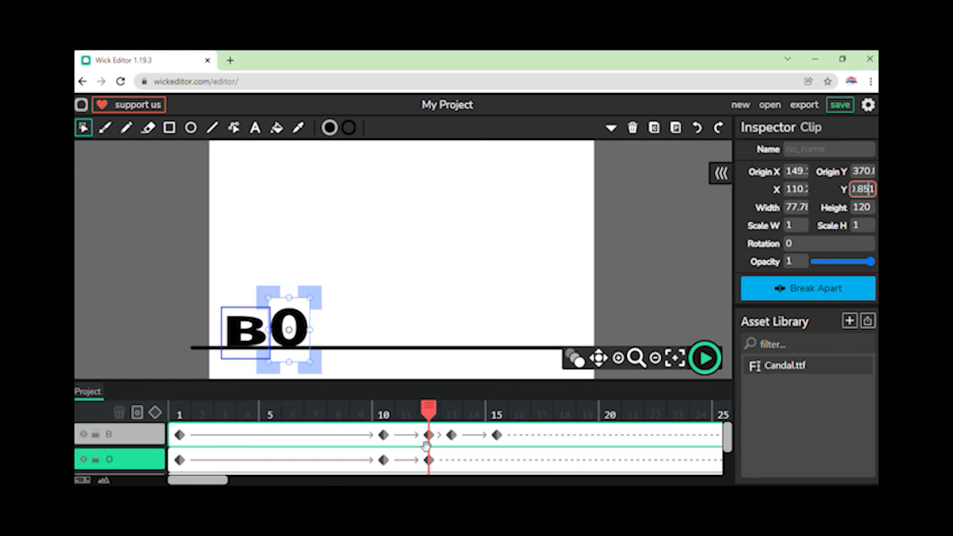
{"action": "left_click", "coordinate": [431, 462]}
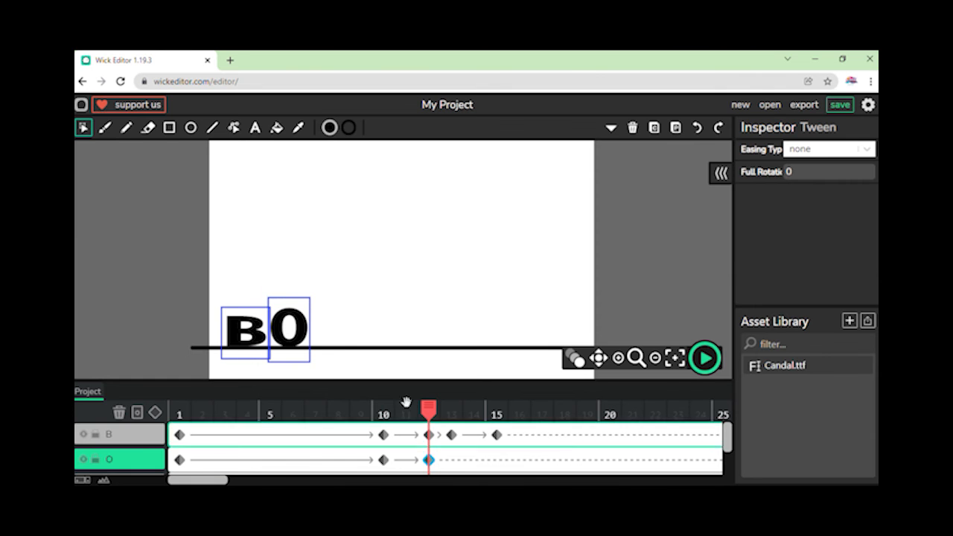
- Squash the letter O at frame 12 to scale width 1.2 and scale height 0.8
{"action": "left_click", "coordinate": [308, 335]}
{"action": "left_click", "coordinate": [800, 226]}
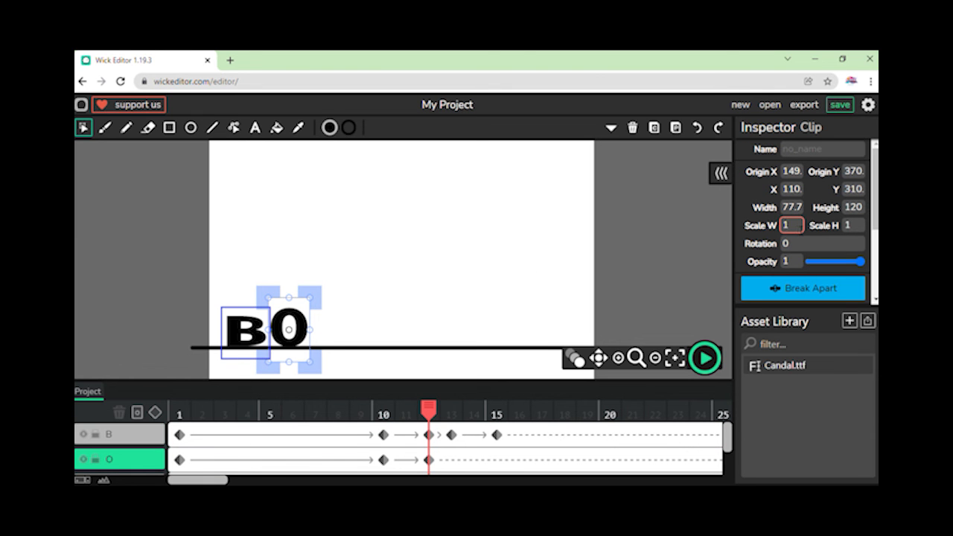
{"action": "type", "text": ".2"}
{"action": "left_click", "coordinate": [858, 224]}
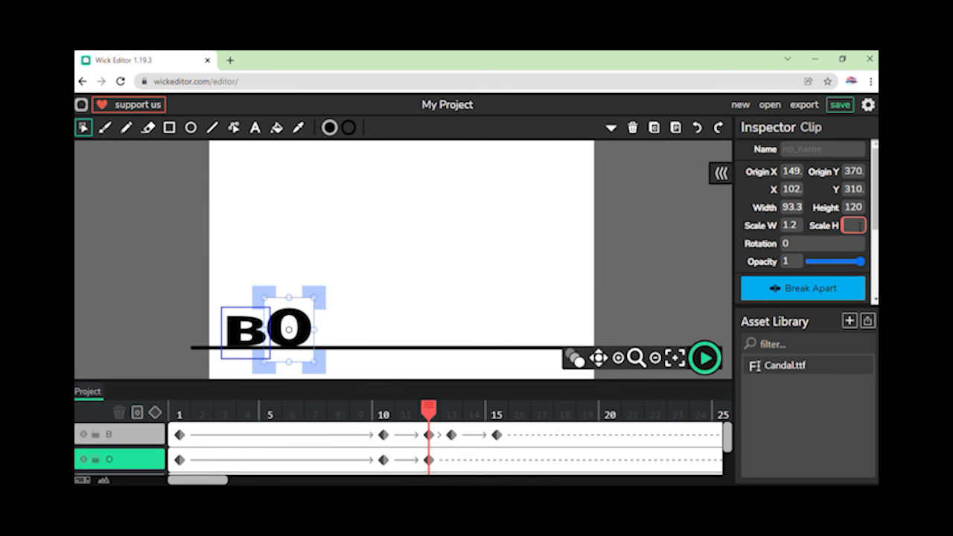
{"action": "type", "text": "0.8"}
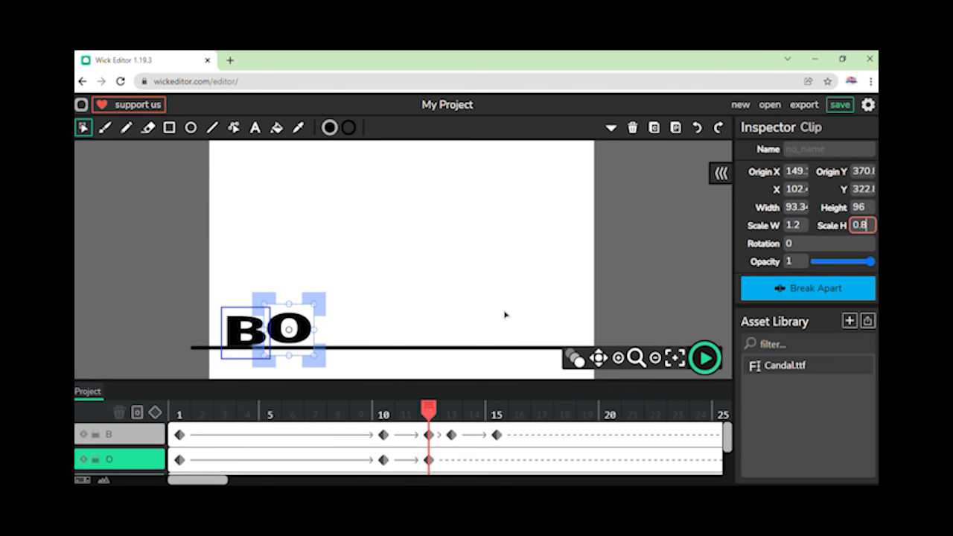
- Lower the squashed O at frame 12 to a Y of about 329.8 so it rests on the ground line
{"action": "left_click", "coordinate": [309, 354]}
{"action": "left_click_drag", "start_coordinate": [310, 358], "coordinate": [312, 361]}
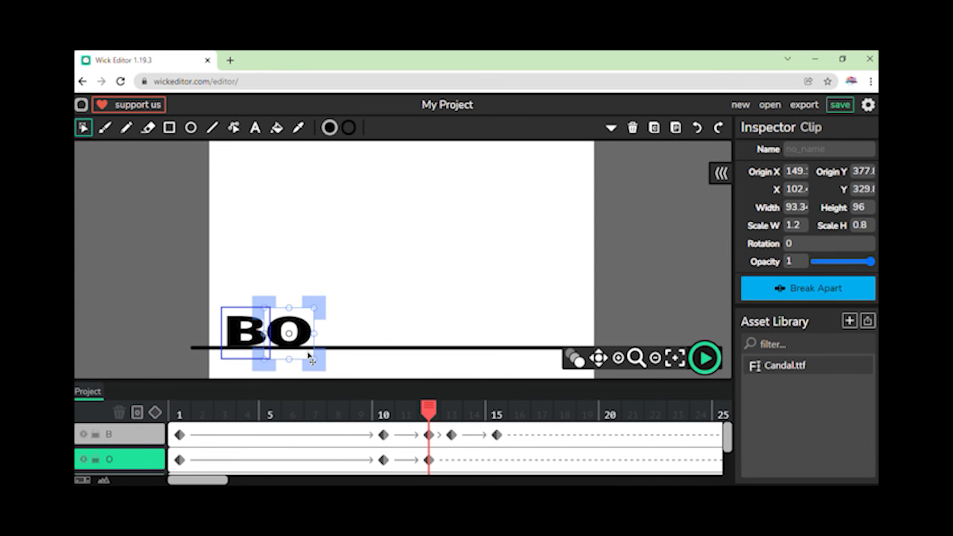
{"action": "key", "text": "Up"}
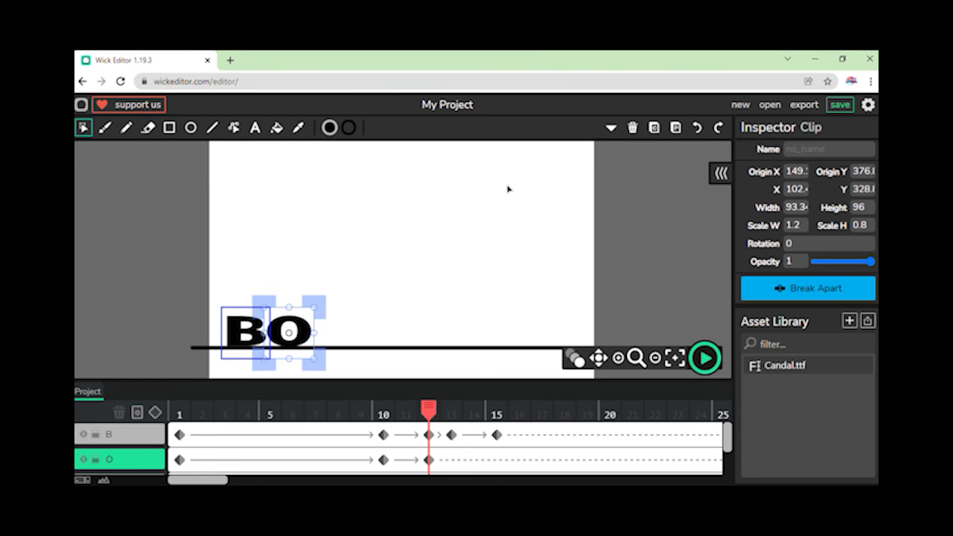
{"action": "left_click", "coordinate": [447, 290]}
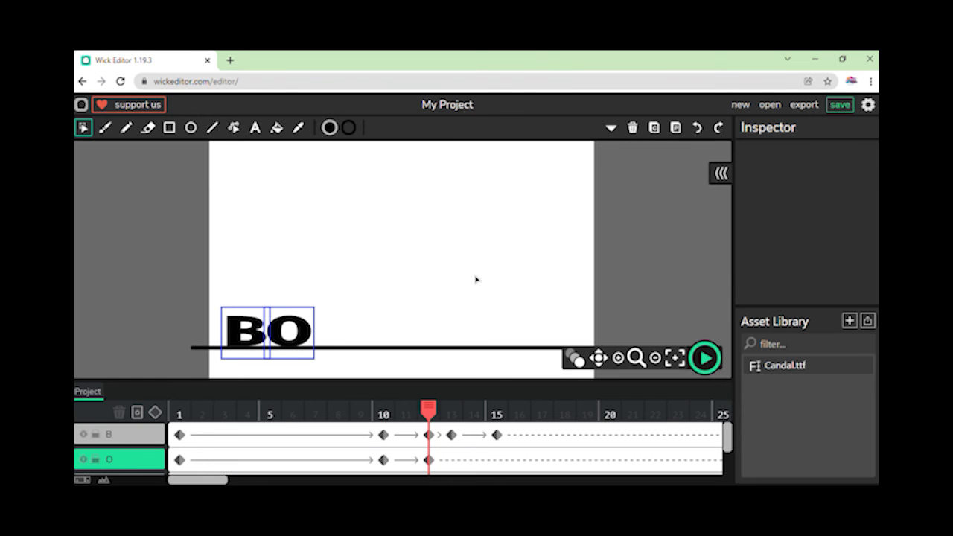
{"action": "left_click", "coordinate": [327, 361]}
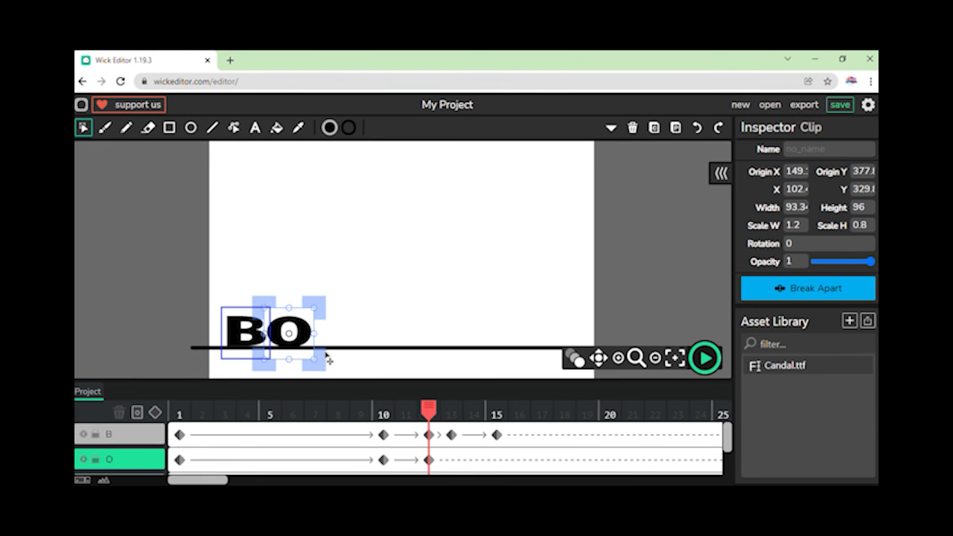
{"action": "left_click", "coordinate": [385, 322]}
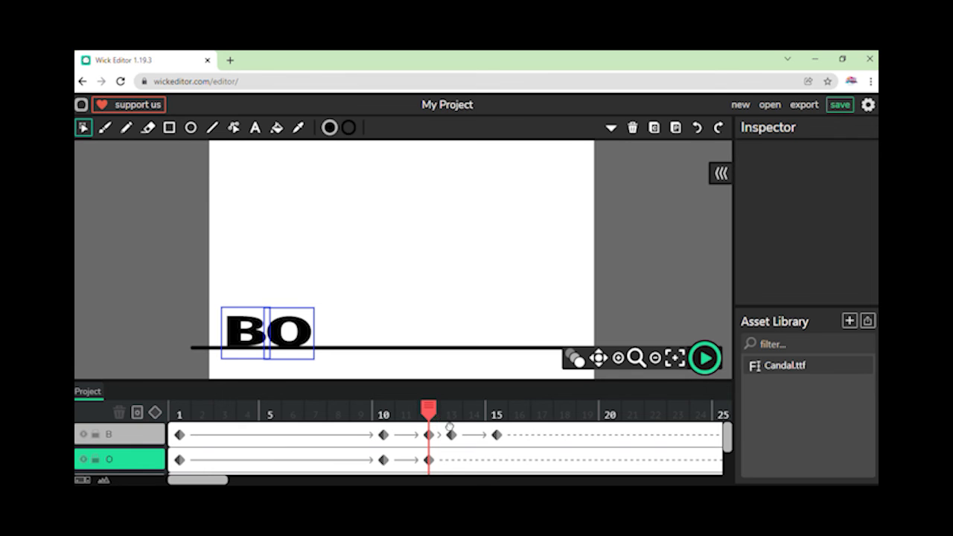
- Add a tween at frame 13 of the O layer and set O there to scale width 1.1 and scale height 0.9
{"action": "left_click", "coordinate": [451, 436]}
{"action": "left_click", "coordinate": [452, 461]}
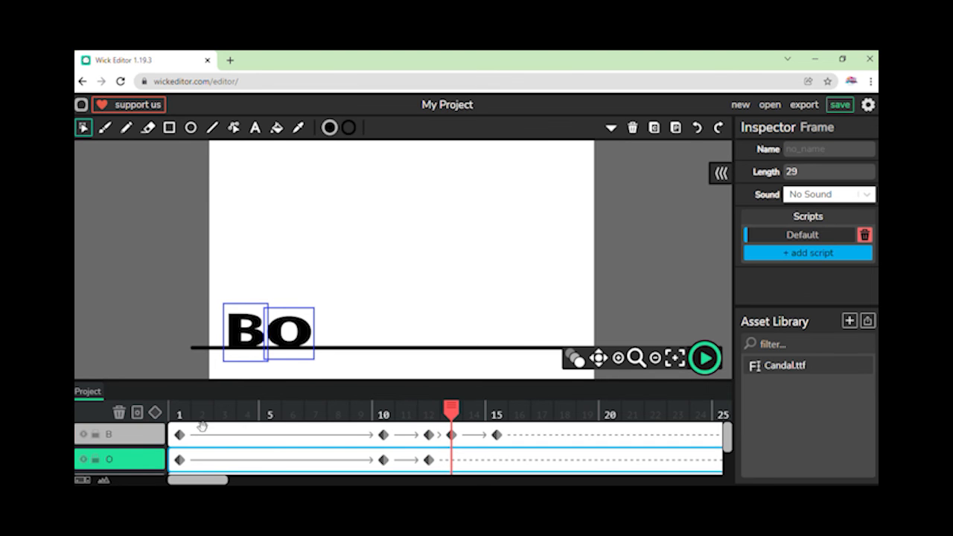
{"action": "left_click", "coordinate": [155, 411]}
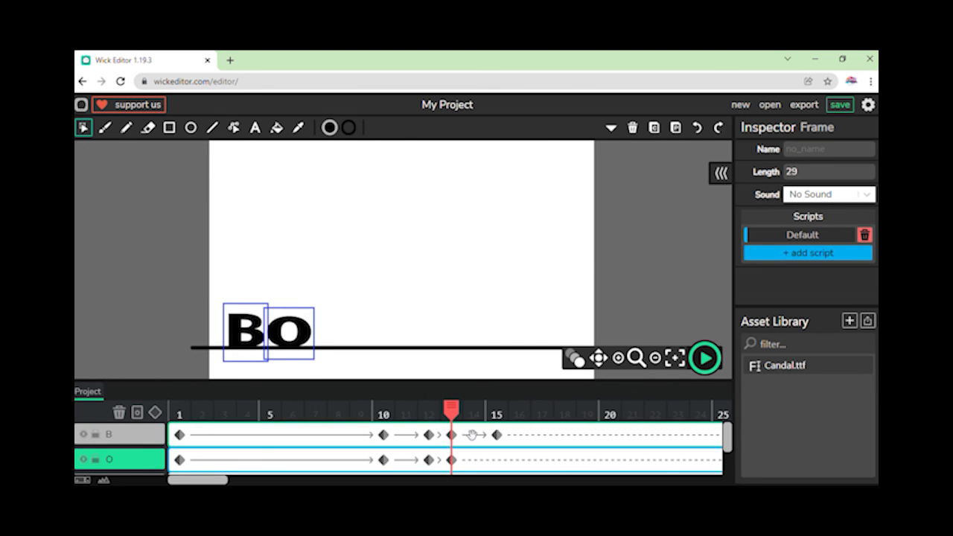
{"action": "left_click", "coordinate": [314, 334]}
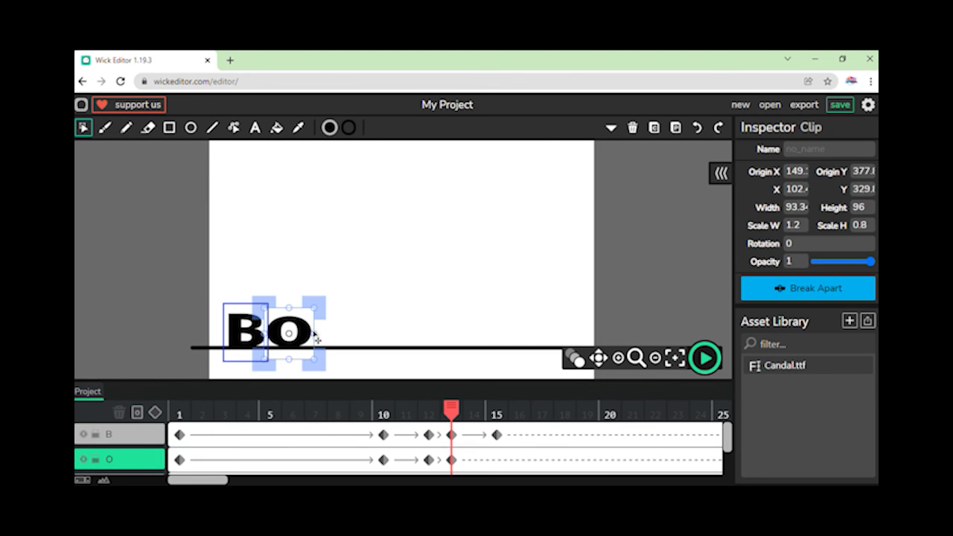
{"action": "left_click", "coordinate": [800, 226]}
{"action": "type", "text": "1.1"}
{"action": "key", "text": "Tab"}
{"action": "type", "text": "0.9"}
{"action": "key", "text": "Return"}
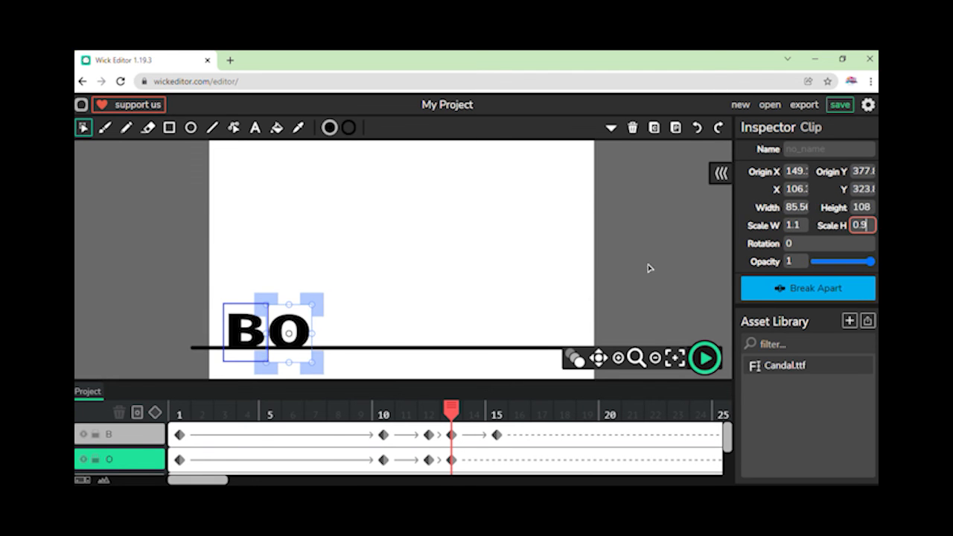
- Nudge the frame 13 O up to a Y of about 321 to align it with B on the ground line
{"action": "left_click", "coordinate": [606, 270]}
{"action": "left_click", "coordinate": [323, 350]}
{"action": "key", "text": "Up"}
{"action": "key", "text": "Up"}
{"action": "key", "text": "Up"}
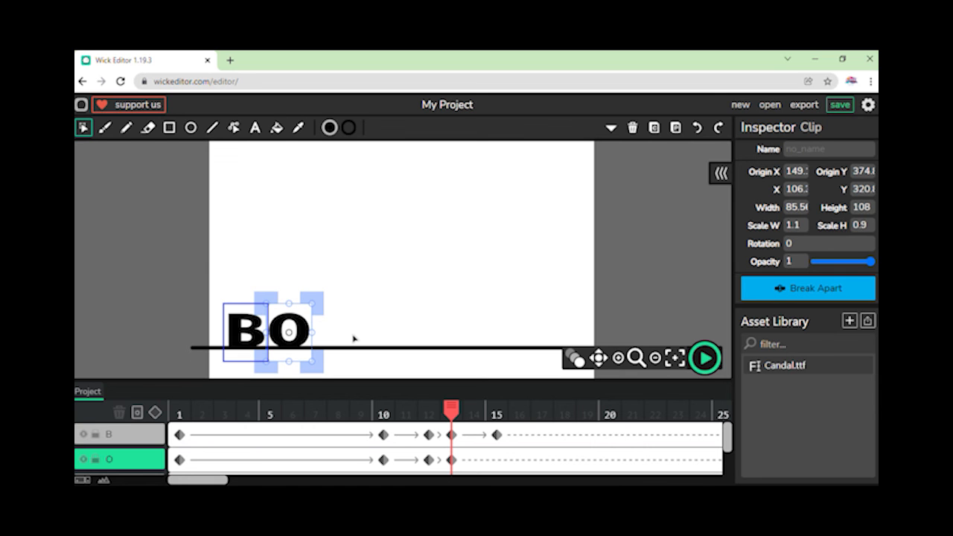
{"action": "left_click", "coordinate": [408, 298]}
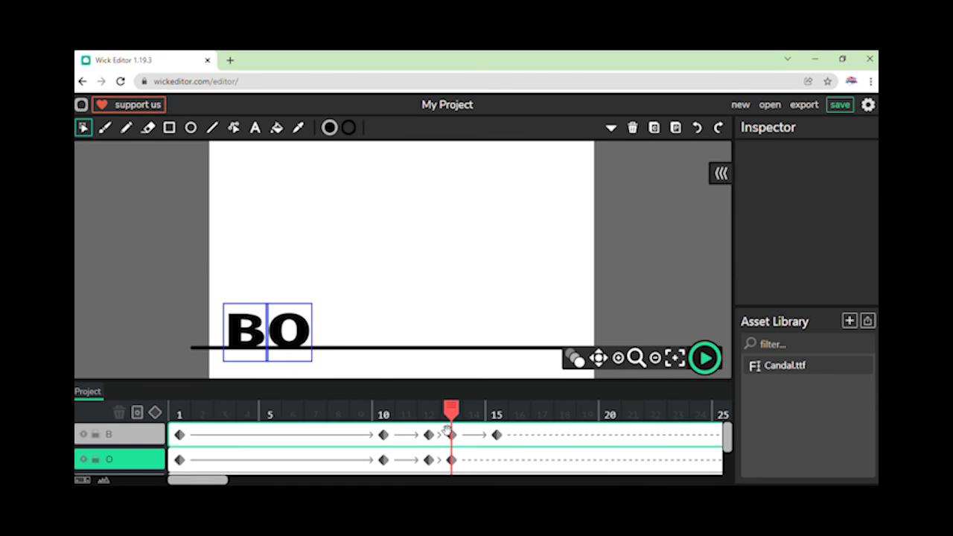
- Add a tween at frame 15 of the O layer and restore O there to scale width 1 and scale height 1
{"action": "left_click_drag", "start_coordinate": [456, 418], "coordinate": [497, 421]}
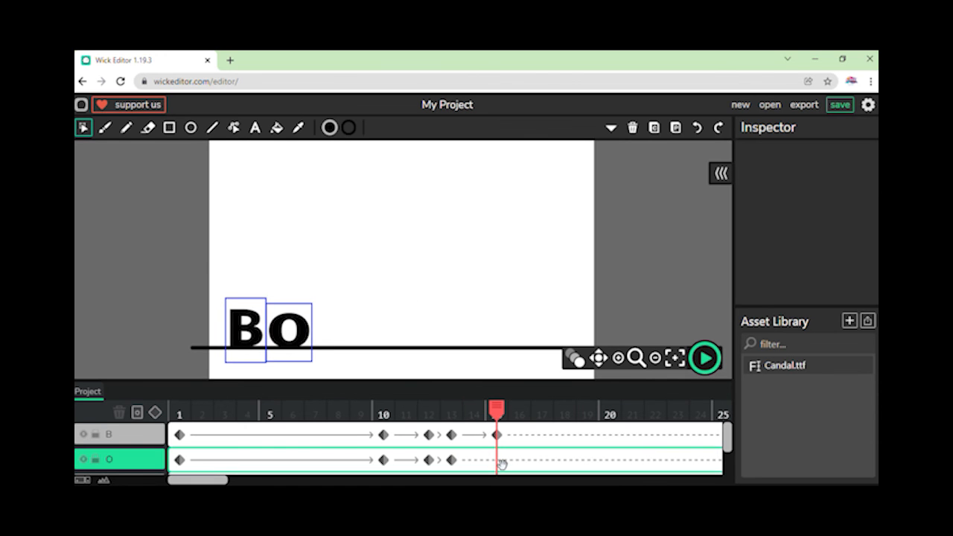
{"action": "left_click", "coordinate": [504, 465]}
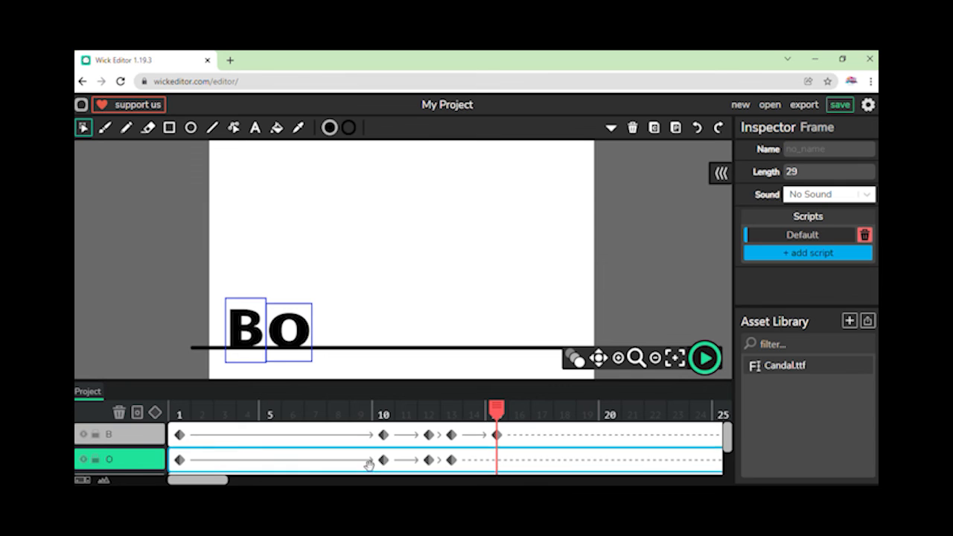
{"action": "left_click", "coordinate": [154, 411]}
{"action": "left_click", "coordinate": [310, 358]}
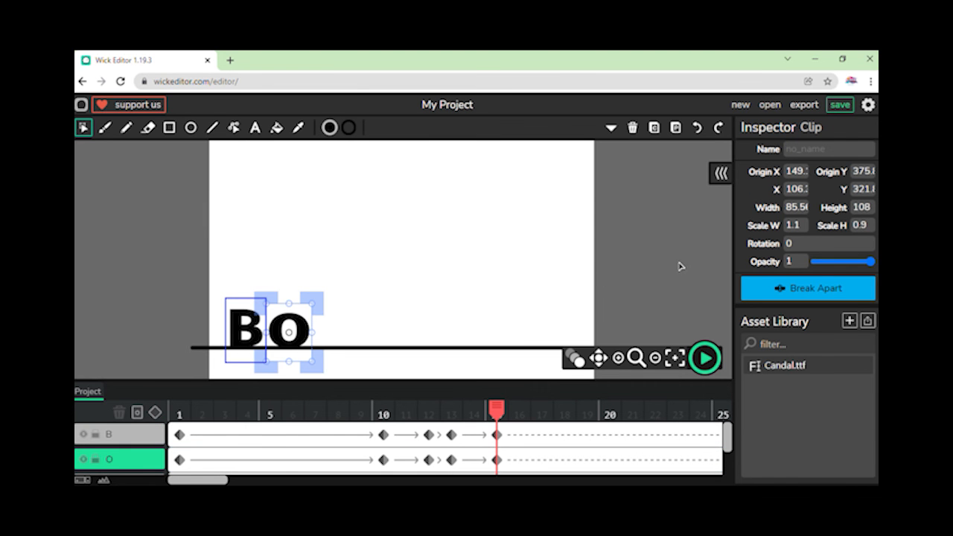
{"action": "type", "text": "1"}
{"action": "left_click", "coordinate": [849, 225]}
{"action": "type", "text": "1"}
- Deselect the letter O and preview both letters dropping and landing from frame 1
{"action": "left_click", "coordinate": [559, 294]}
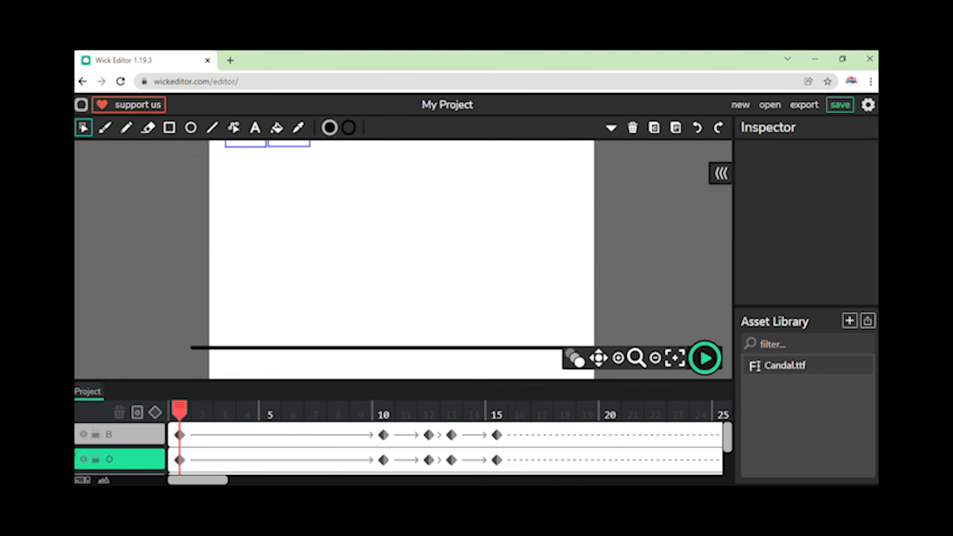
{"action": "left_click", "coordinate": [701, 362]}
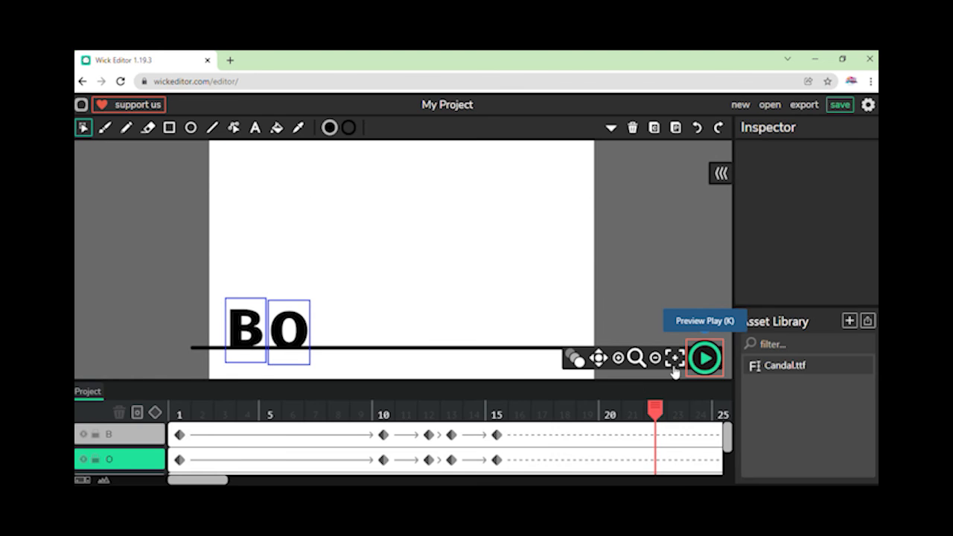
- Copy the landed letter B and shorten the tweened frame on the B layer to end at frame 15
{"action": "left_click", "coordinate": [703, 359]}
{"action": "left_click_drag", "start_coordinate": [655, 411], "coordinate": [76, 433]}
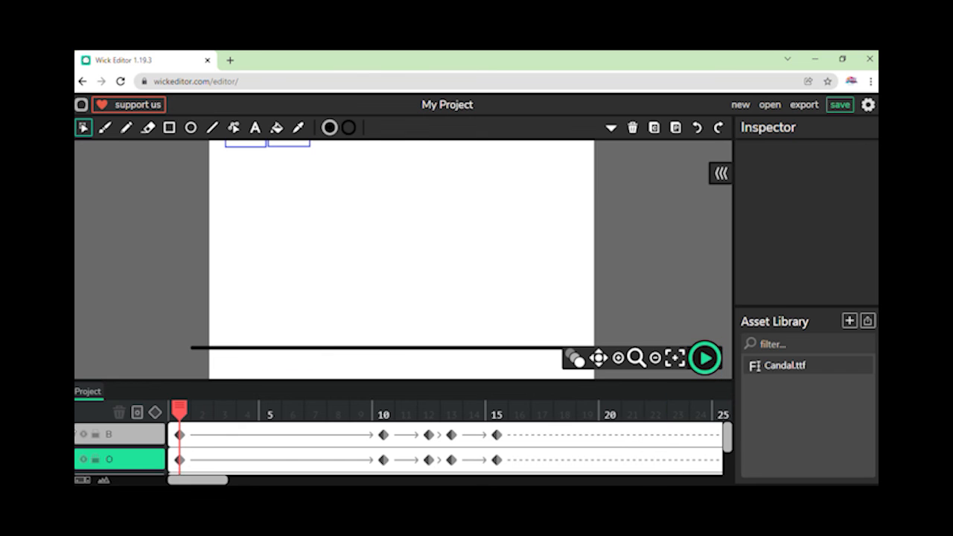
{"action": "left_click", "coordinate": [525, 438]}
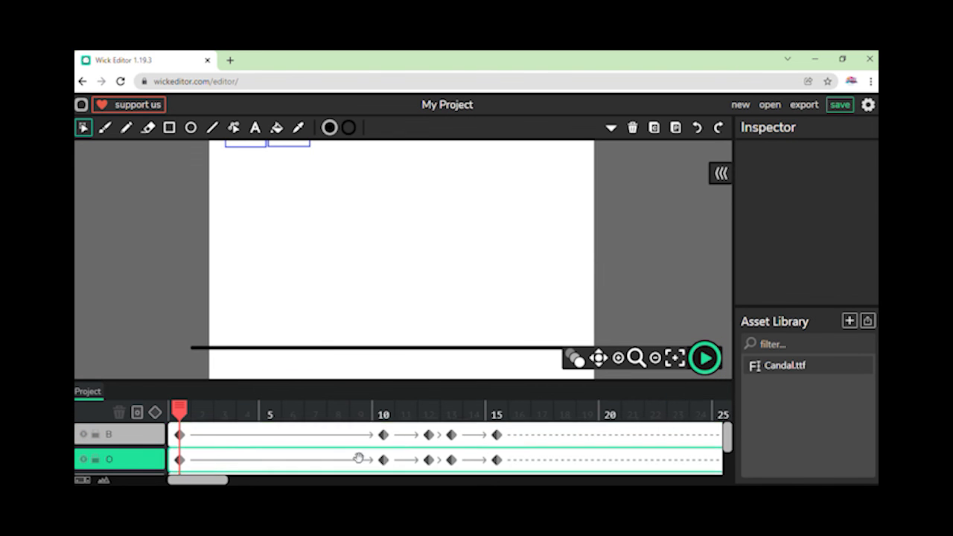
{"action": "left_click", "coordinate": [559, 443]}
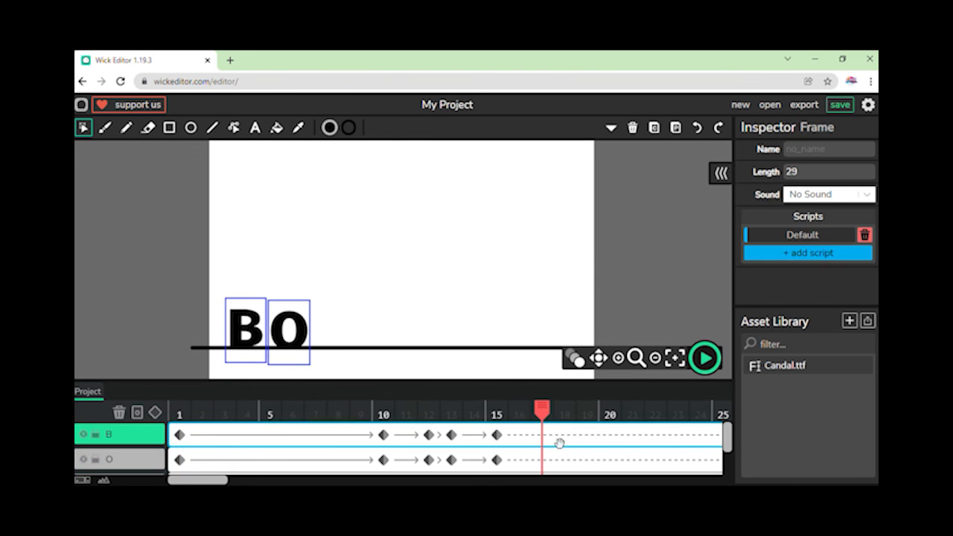
{"action": "left_click", "coordinate": [271, 343]}
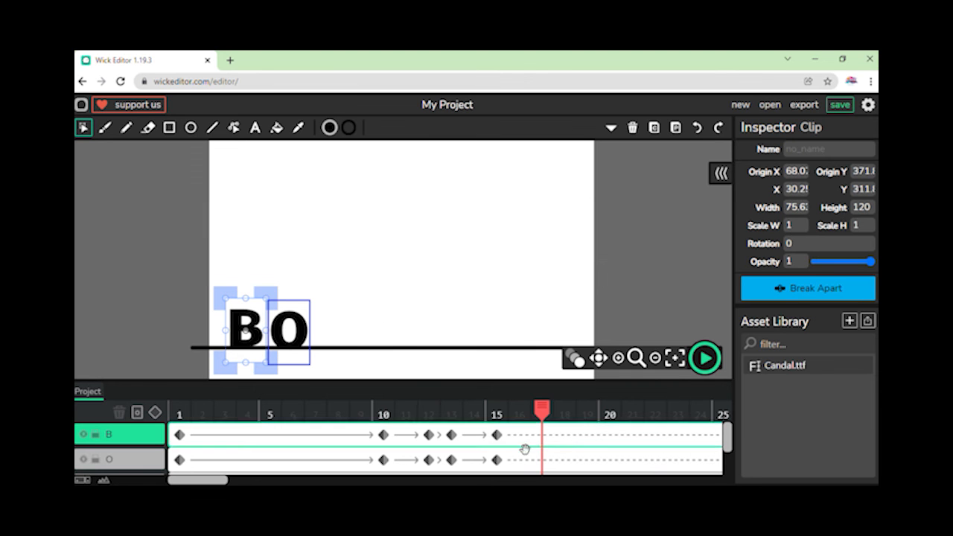
{"action": "left_click_drag", "start_coordinate": [216, 480], "coordinate": [292, 480]}
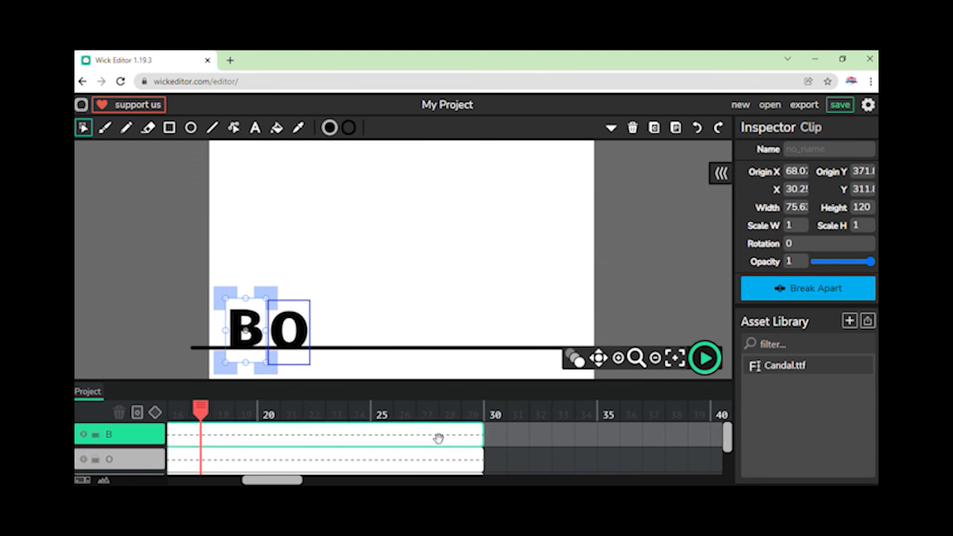
{"action": "left_click", "coordinate": [476, 435]}
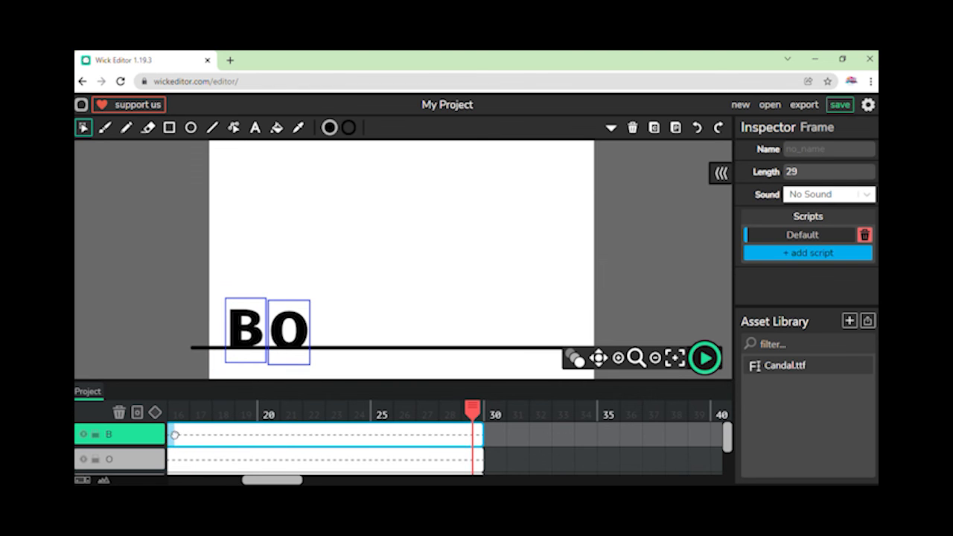
{"action": "scroll", "coordinate": [216, 435], "scroll_direction": "left", "scroll_amount": 2}
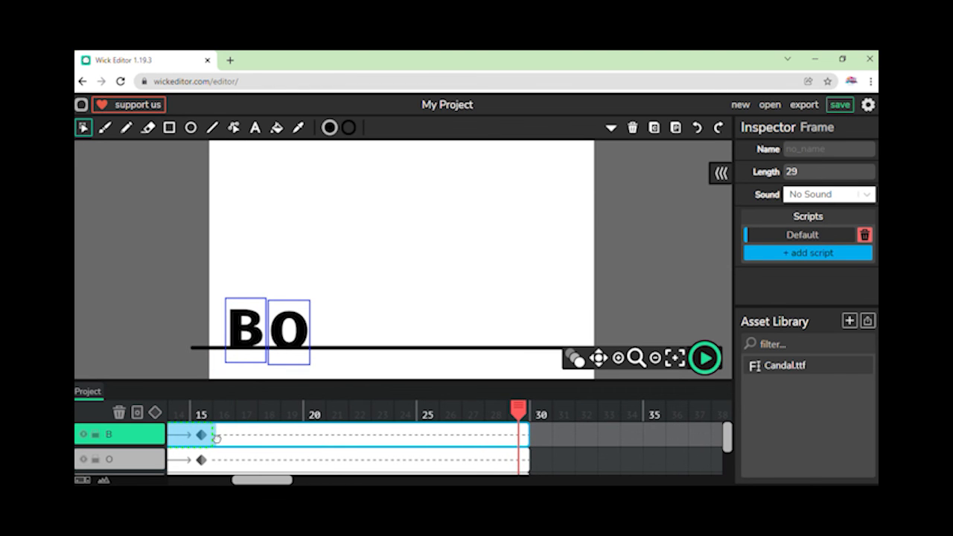
{"action": "left_click_drag", "start_coordinate": [216, 439], "coordinate": [216, 439]}
- Add a new frame at frame 16 of the B layer, paste B into it and extend it to frame 29
{"action": "left_click", "coordinate": [224, 437]}
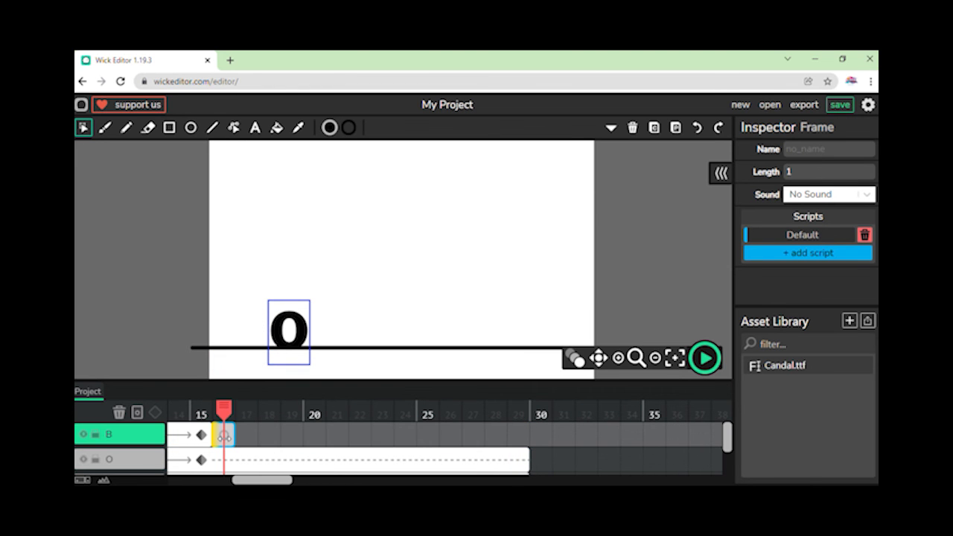
{"action": "key", "text": "ctrl+v"}
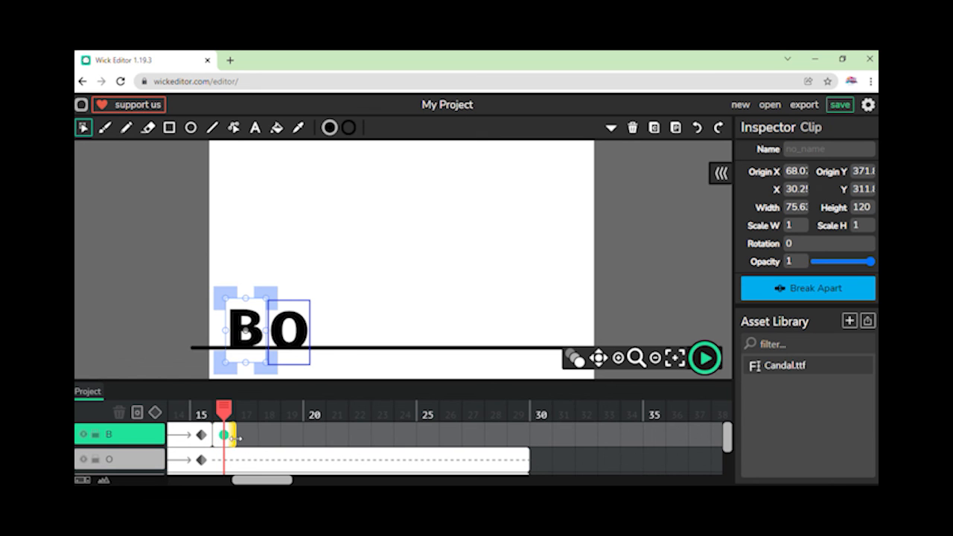
{"action": "left_click_drag", "start_coordinate": [238, 439], "coordinate": [528, 439]}
- Copy the landed letter O at frame 15 and shorten the tweened frame on the O layer to 15 frames
{"action": "left_click", "coordinate": [200, 461]}
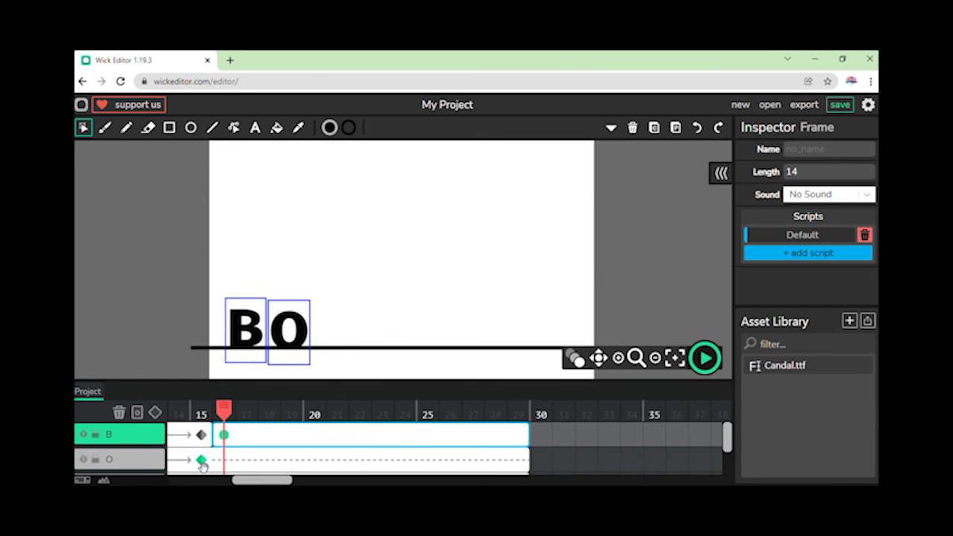
{"action": "left_click_drag", "start_coordinate": [223, 415], "coordinate": [214, 418]}
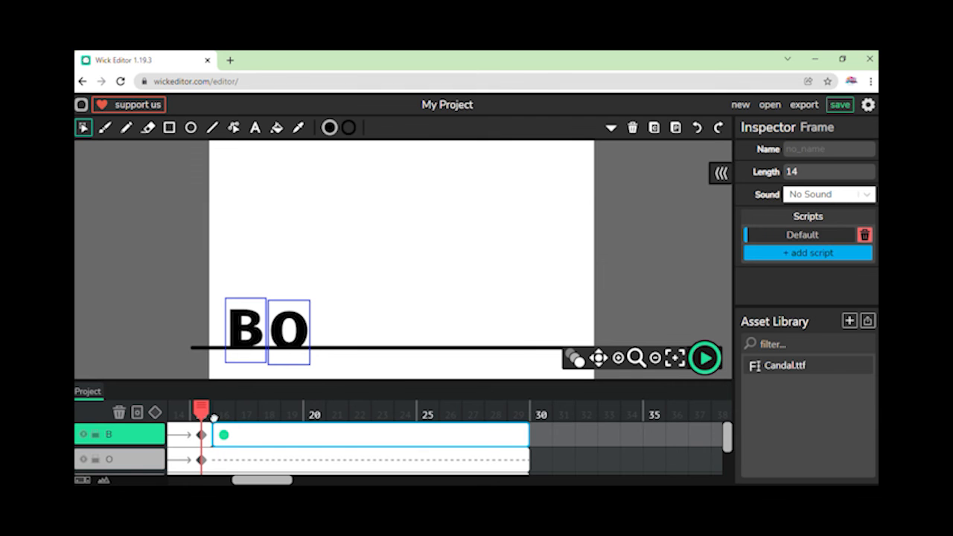
{"action": "left_click", "coordinate": [307, 355]}
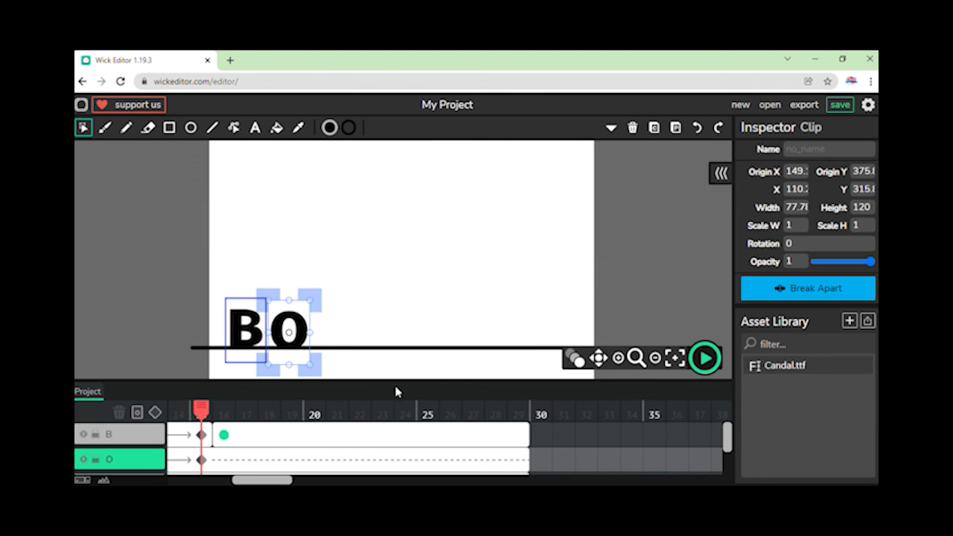
{"action": "left_click", "coordinate": [244, 466]}
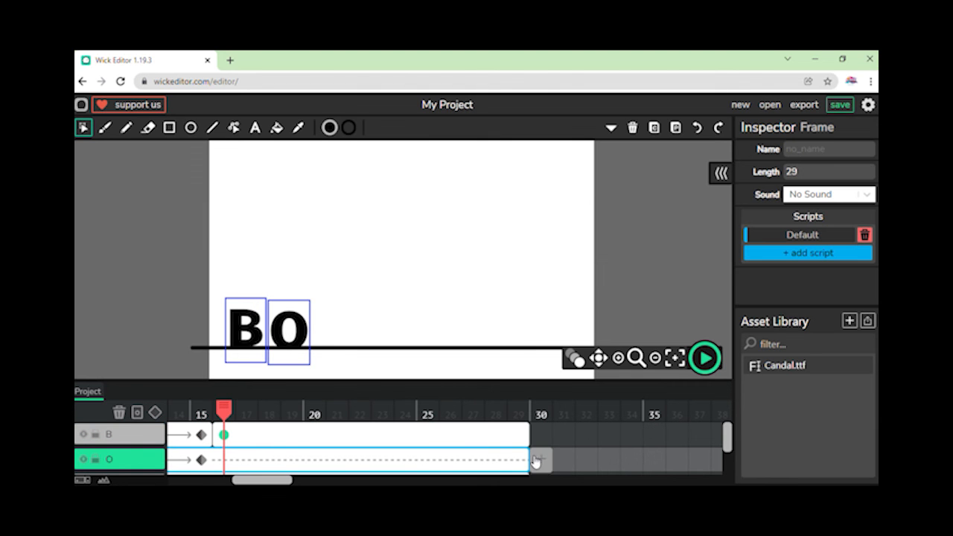
{"action": "left_click_drag", "start_coordinate": [527, 462], "coordinate": [209, 460]}
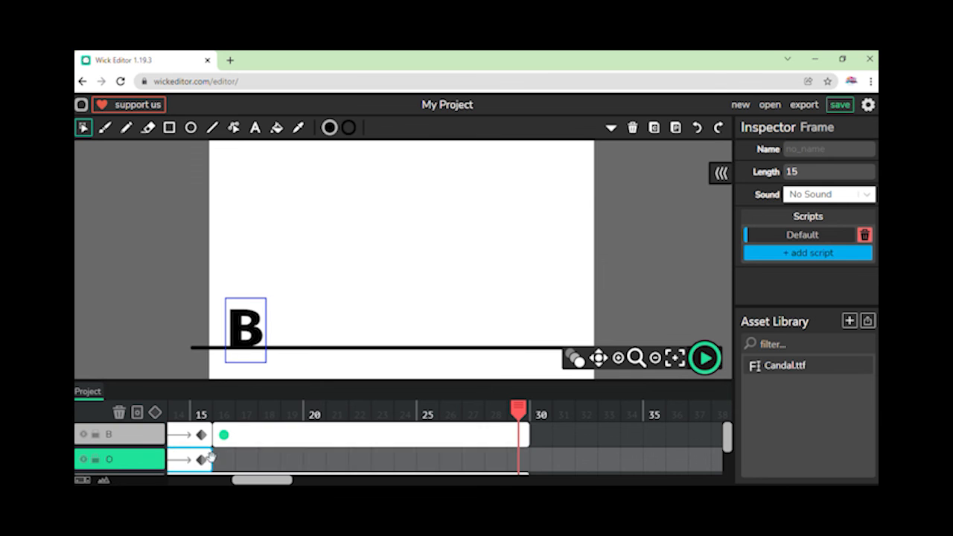
- Add a new frame at frame 16 of the O layer, paste O into it and extend it to 14 frames
{"action": "left_click", "coordinate": [233, 462]}
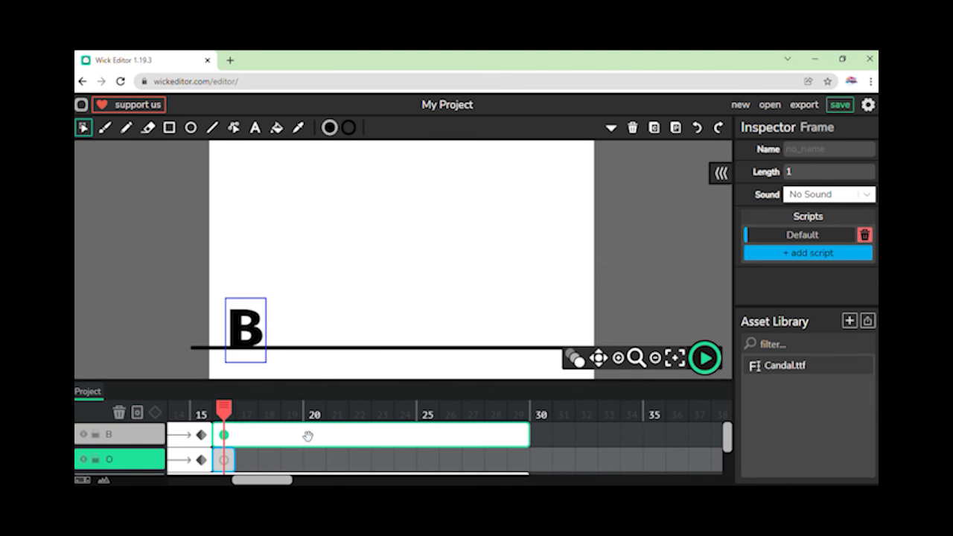
{"action": "key", "text": "ctrl+v"}
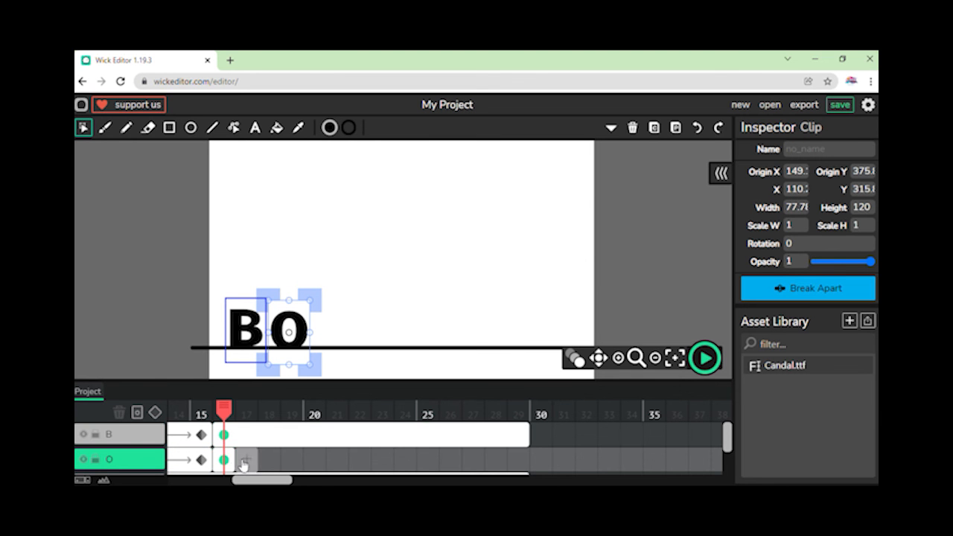
{"action": "left_click_drag", "start_coordinate": [237, 460], "coordinate": [529, 461]}
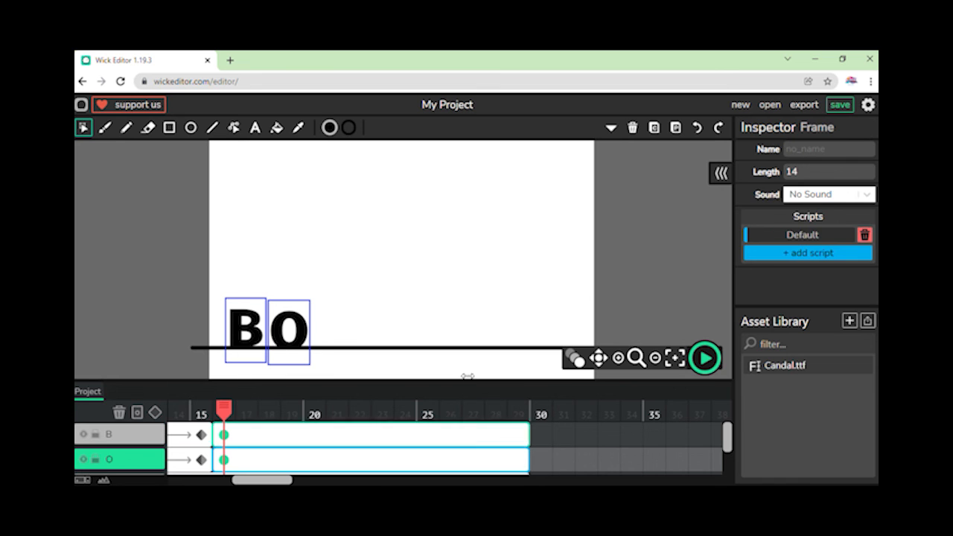
- Nudge the frame 16 O up to a Y of about 311 to align it with B on the ground line
{"action": "left_click", "coordinate": [311, 359]}
{"action": "key", "text": "Up"}
{"action": "key", "text": "Up"}
{"action": "key", "text": "Up"}
{"action": "key", "text": "Up"}
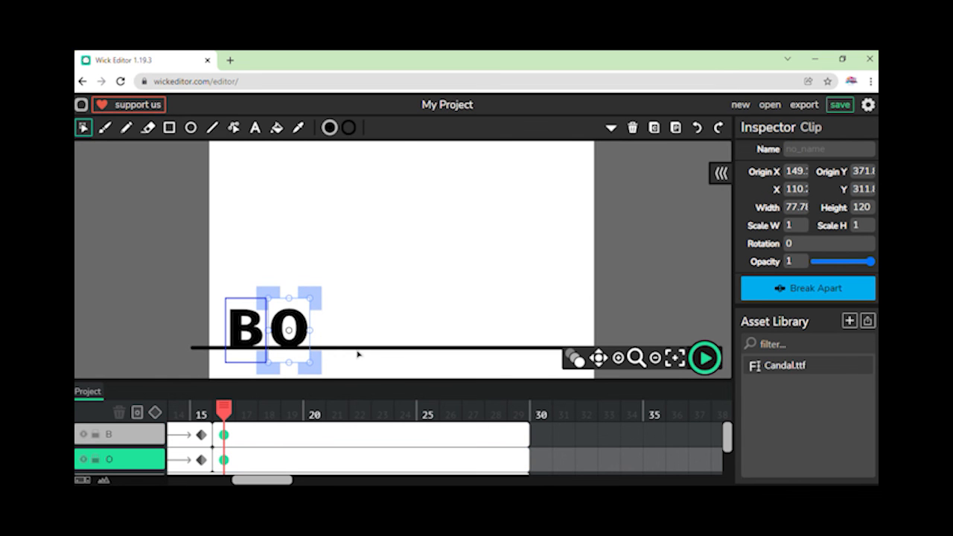
- Nudge the O at its frame 15 tween up to a Y of about 311 so it matches the frame 16 O
{"action": "left_click", "coordinate": [208, 413]}
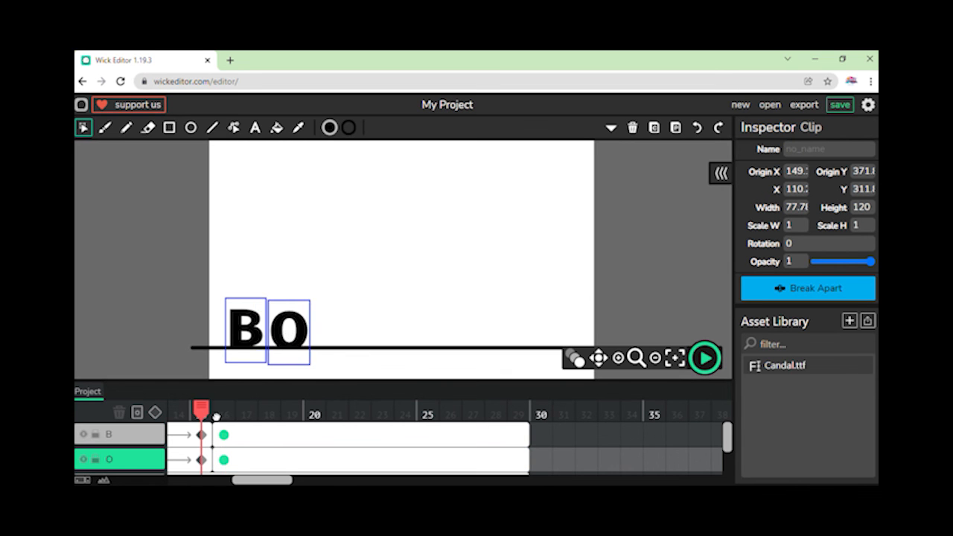
{"action": "left_click", "coordinate": [320, 360]}
{"action": "key", "text": "Down"}
{"action": "key", "text": "Down"}
{"action": "key", "text": "Up"}
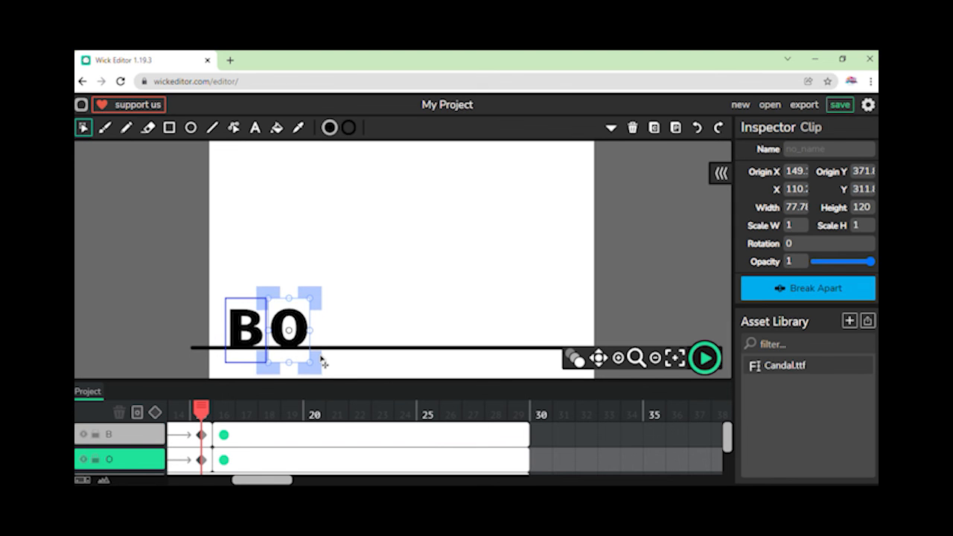
- Preview the letter drop animation from frame 1 and return the playhead to frame 1
{"action": "left_click_drag", "start_coordinate": [202, 418], "coordinate": [180, 417]}
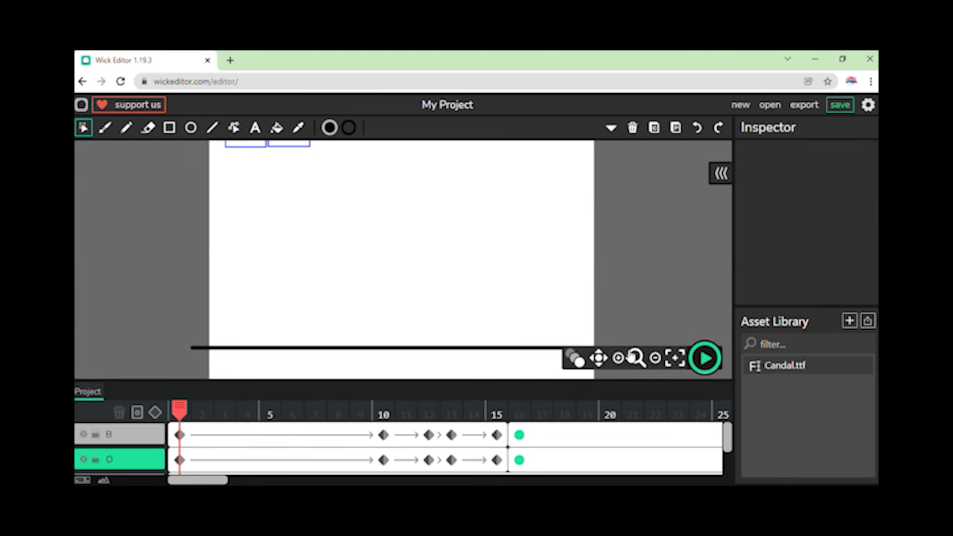
{"action": "left_click", "coordinate": [705, 357]}
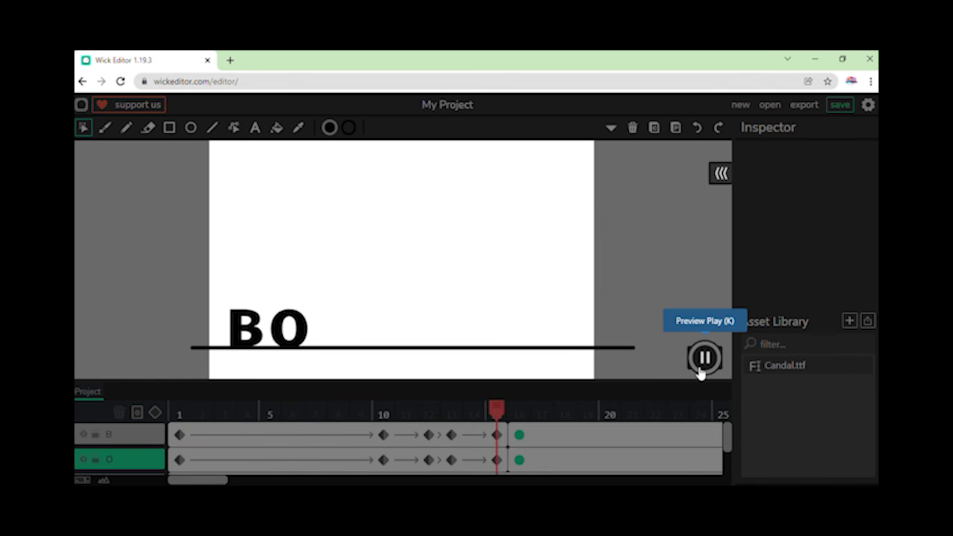
{"action": "left_click", "coordinate": [704, 357]}
{"action": "left_click_drag", "start_coordinate": [489, 412], "coordinate": [178, 412]}
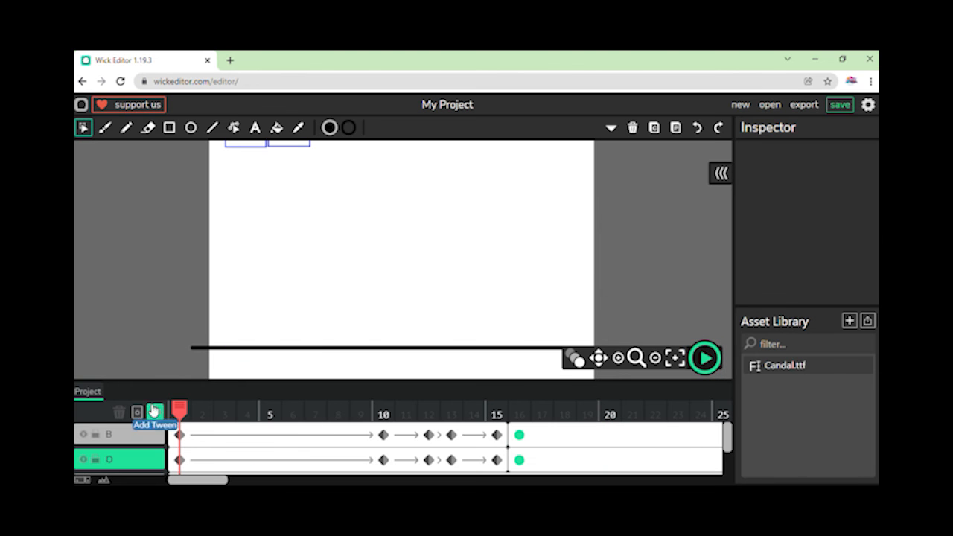
- Set the easing type of the B layer's frame 1 tween to in-out and check the O layer's frame 1 tween
{"action": "left_click", "coordinate": [178, 435]}
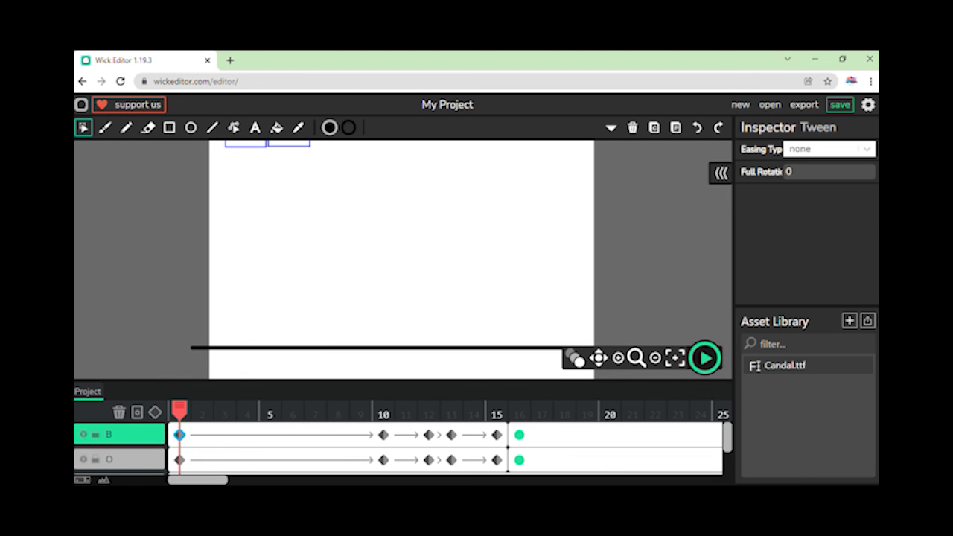
{"action": "left_click", "coordinate": [816, 147]}
{"action": "left_click", "coordinate": [809, 213]}
{"action": "left_click_drag", "start_coordinate": [366, 434], "coordinate": [204, 473]}
{"action": "left_click", "coordinate": [179, 459]}
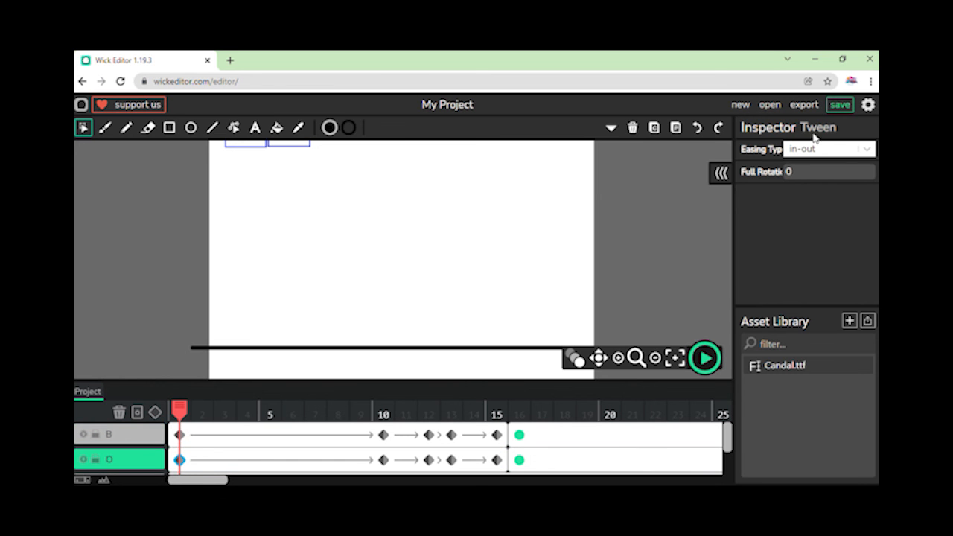
{"action": "left_click", "coordinate": [180, 437]}
- Preview the eased animation several times with the whole canvas in view, including the letters above it
{"action": "left_click", "coordinate": [704, 358]}
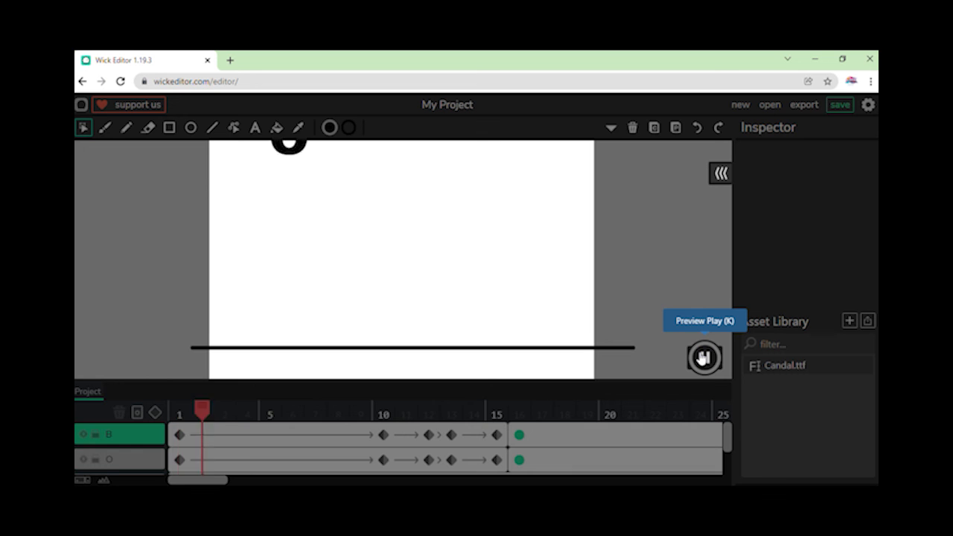
{"action": "left_click", "coordinate": [704, 356]}
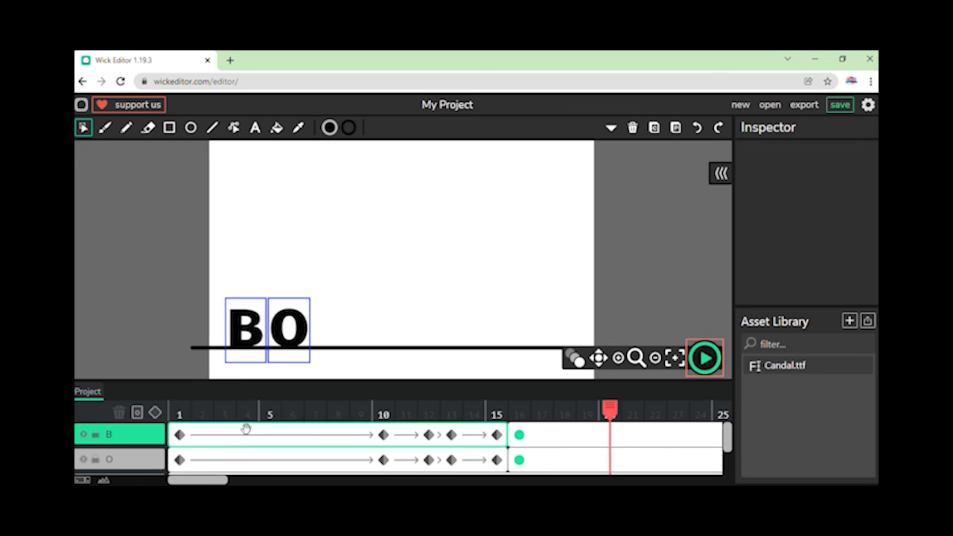
{"action": "left_click", "coordinate": [715, 370]}
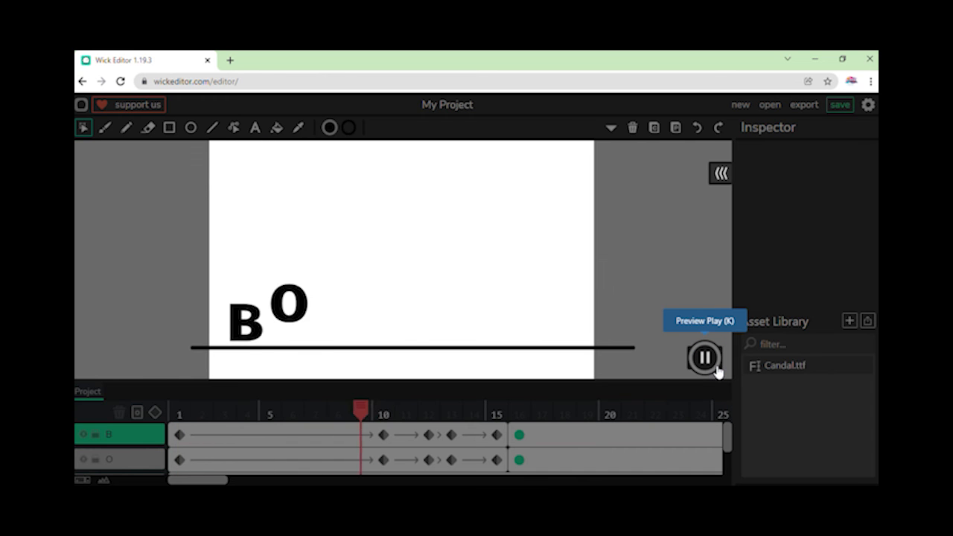
{"action": "left_click", "coordinate": [715, 370]}
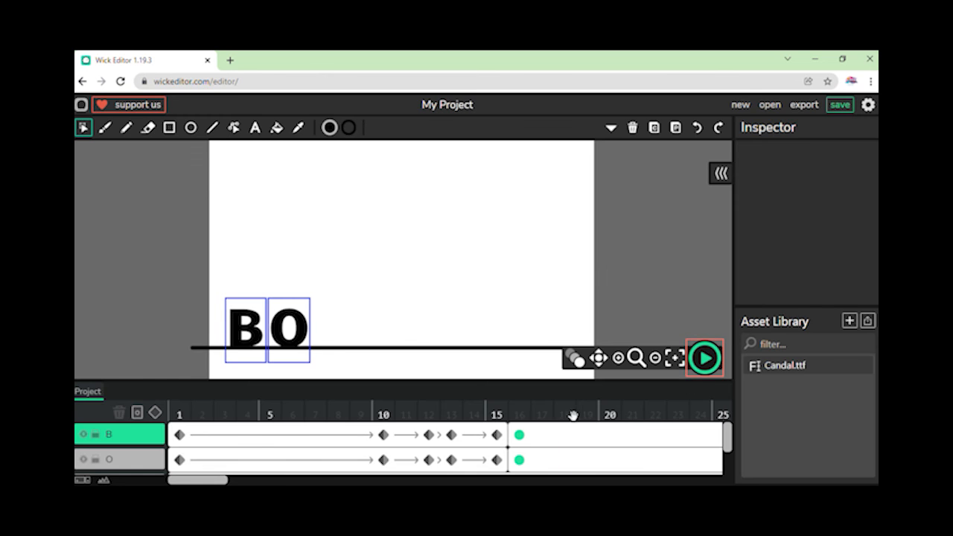
{"action": "left_click", "coordinate": [716, 360]}
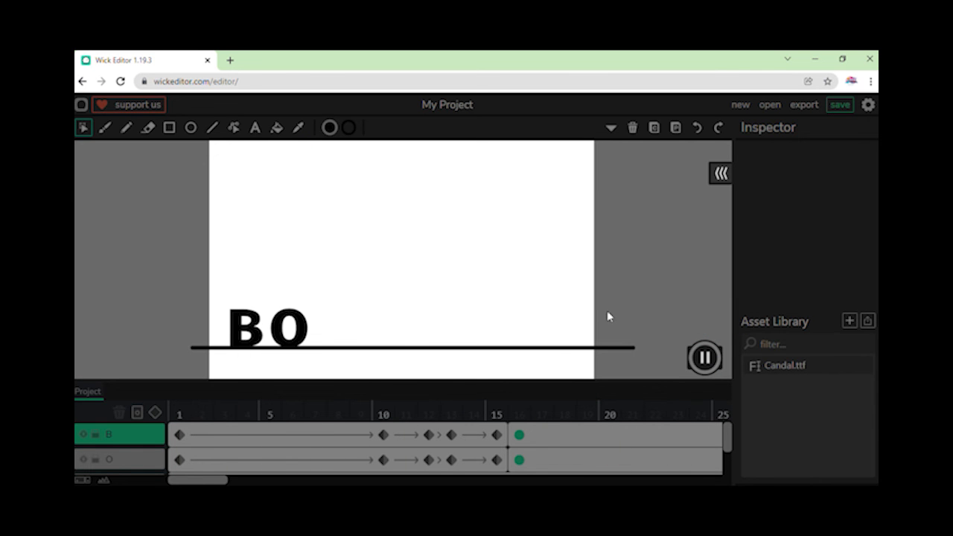
{"action": "scroll", "coordinate": [612, 310], "scroll_direction": "down", "scroll_amount": 3}
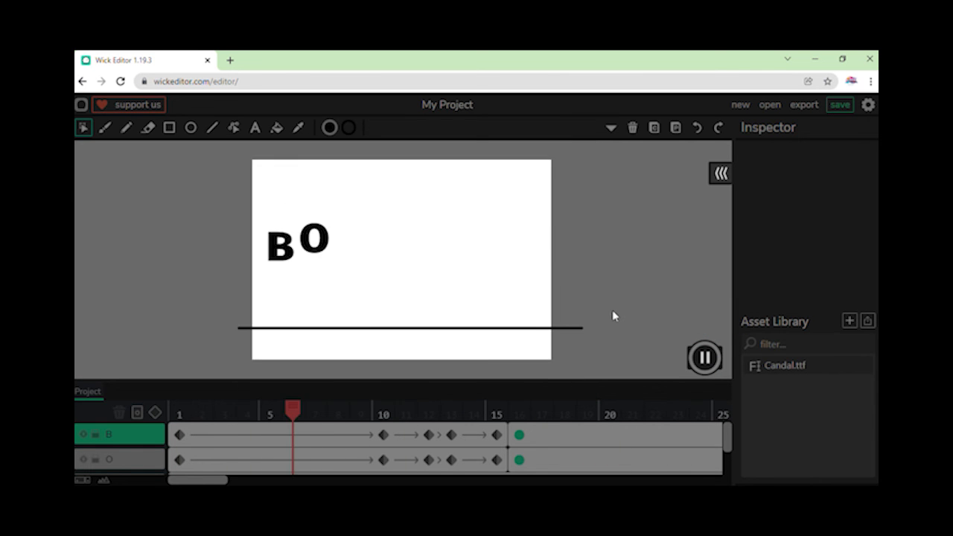
{"action": "left_click", "coordinate": [716, 371]}
{"action": "left_click", "coordinate": [706, 375]}
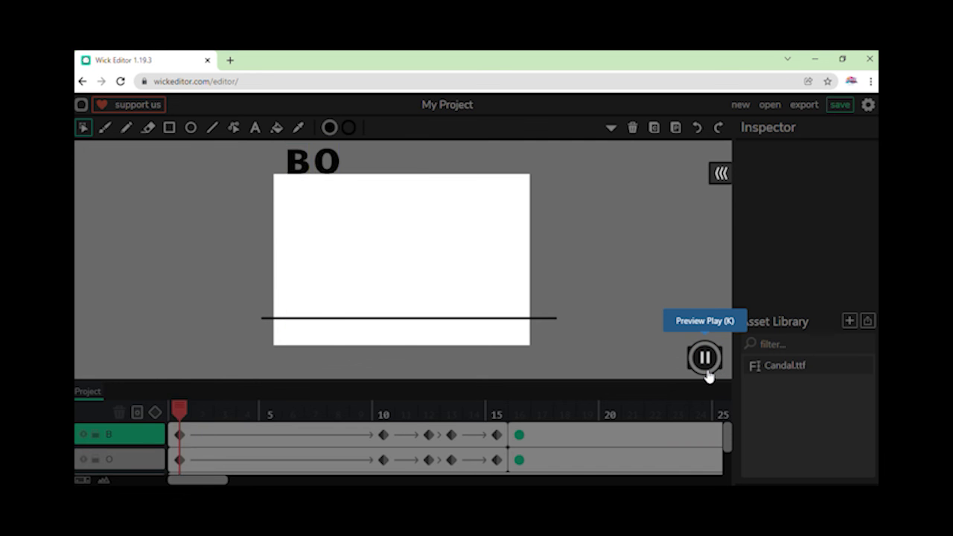
{"action": "left_click", "coordinate": [705, 359]}
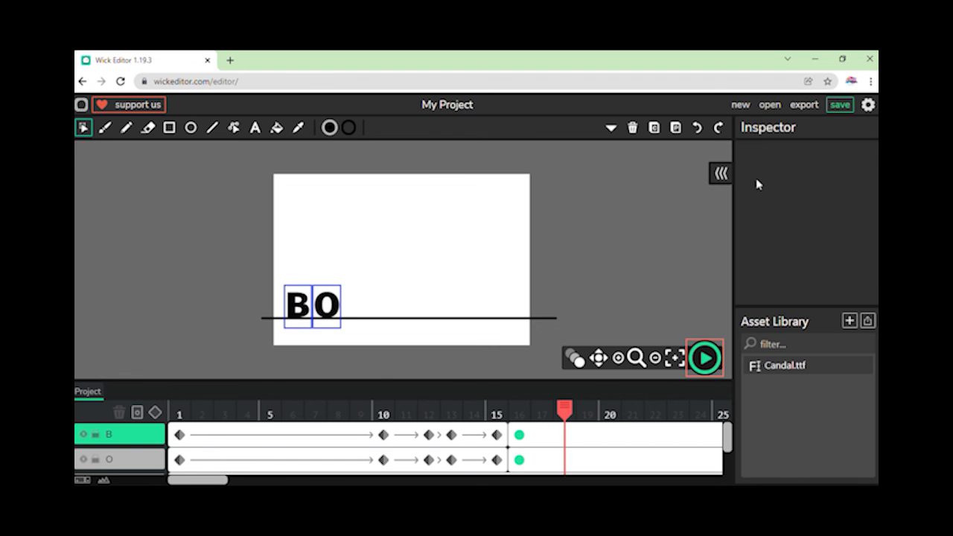
{"action": "left_click", "coordinate": [867, 104]}
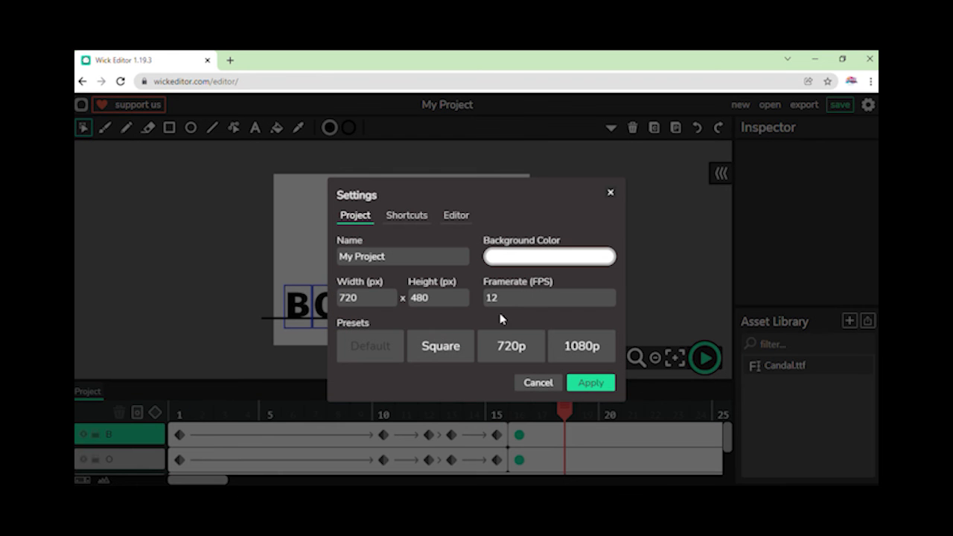
{"action": "left_click", "coordinate": [504, 258]}
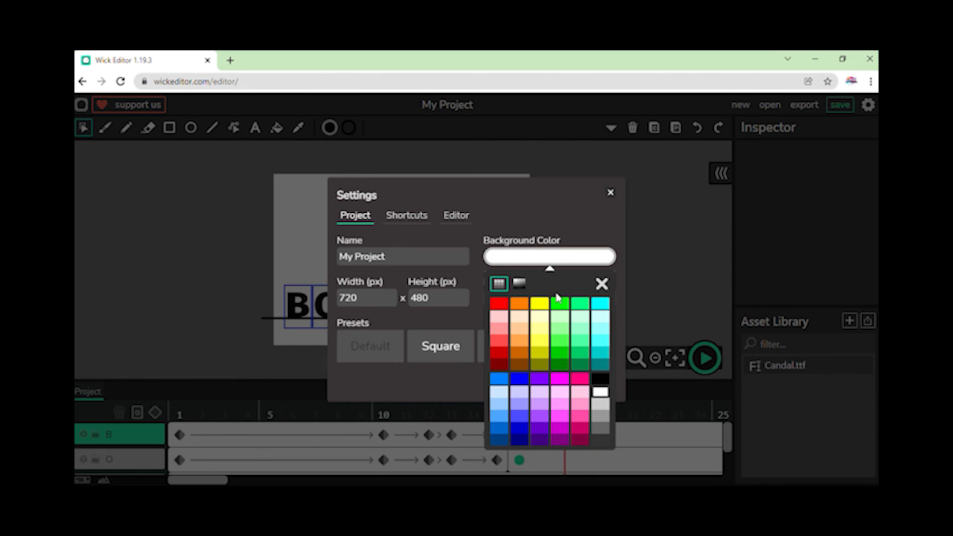
{"action": "left_click", "coordinate": [600, 404]}
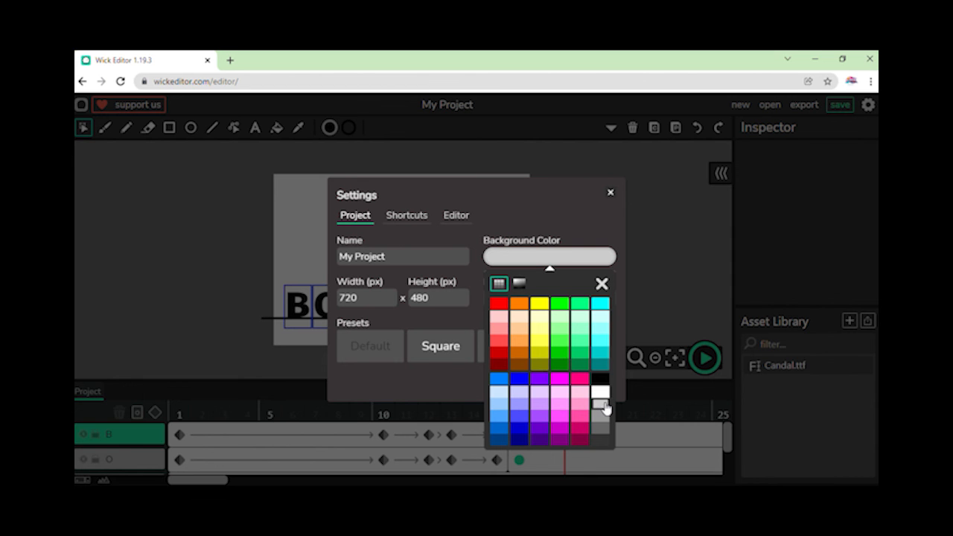
{"action": "left_click", "coordinate": [600, 393]}
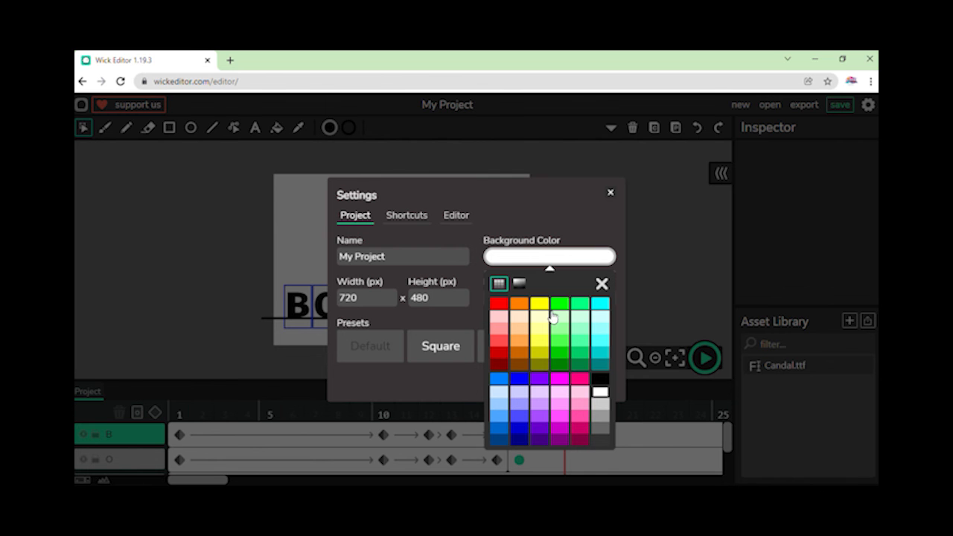
{"action": "left_click", "coordinate": [539, 303]}
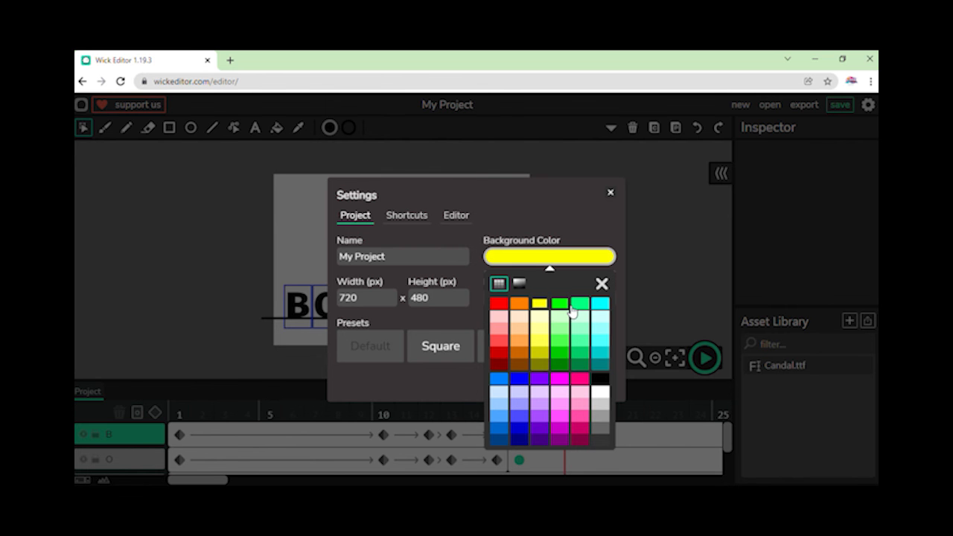
{"action": "left_click", "coordinate": [571, 308]}
{"action": "left_click", "coordinate": [601, 283]}
{"action": "left_click", "coordinate": [610, 192]}
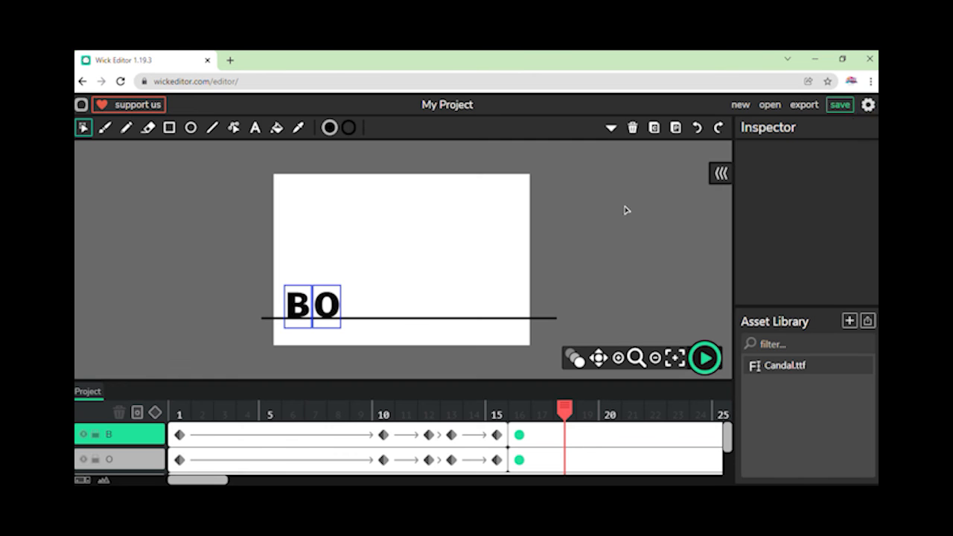
- Apply a light mint green background colour to the project
{"action": "left_click", "coordinate": [868, 105]}
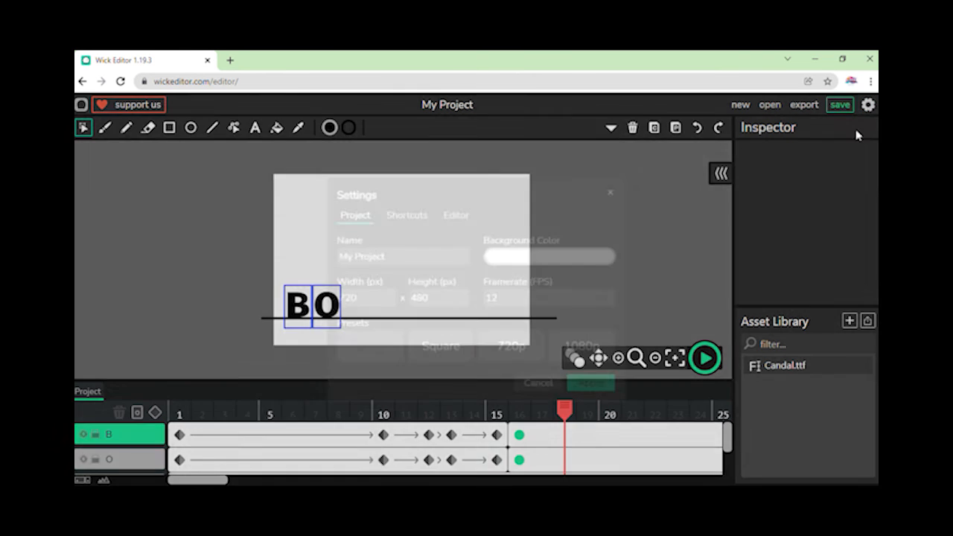
{"action": "left_click", "coordinate": [564, 261]}
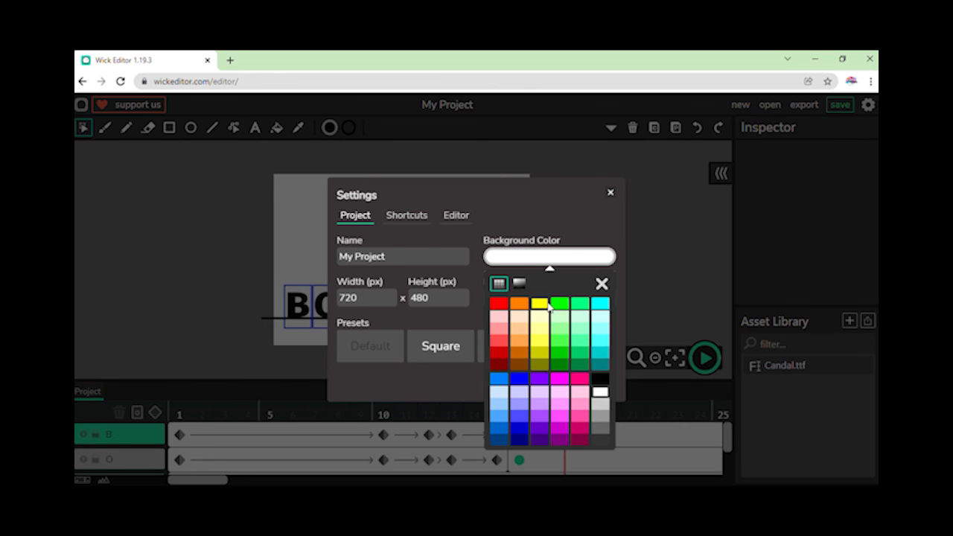
{"action": "left_click", "coordinate": [581, 335]}
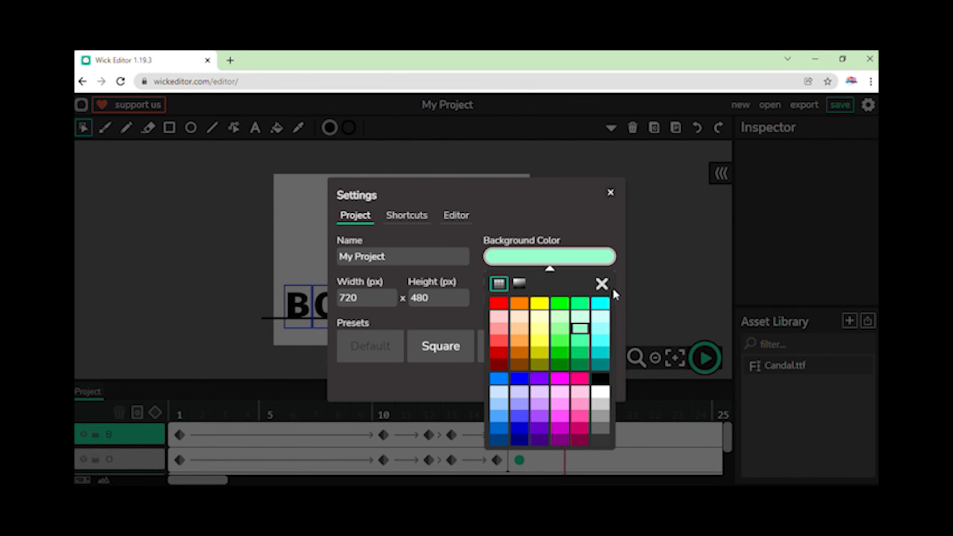
{"action": "left_click", "coordinate": [601, 284]}
{"action": "left_click", "coordinate": [588, 383]}
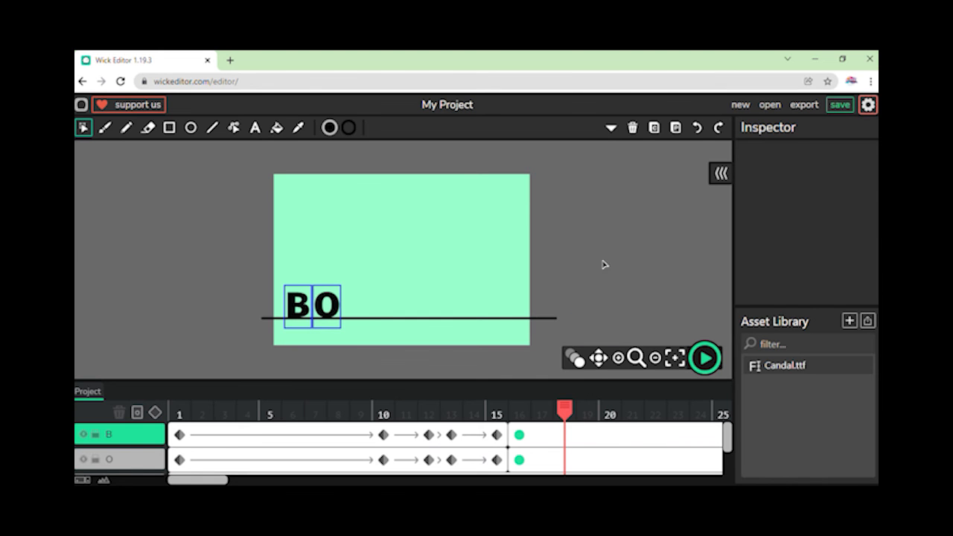
- Move the playhead to frame 16 and change the project background colour to pale cyan
{"action": "left_click_drag", "start_coordinate": [570, 415], "coordinate": [521, 437]}
{"action": "left_click", "coordinate": [868, 104]}
{"action": "left_click", "coordinate": [518, 259]}
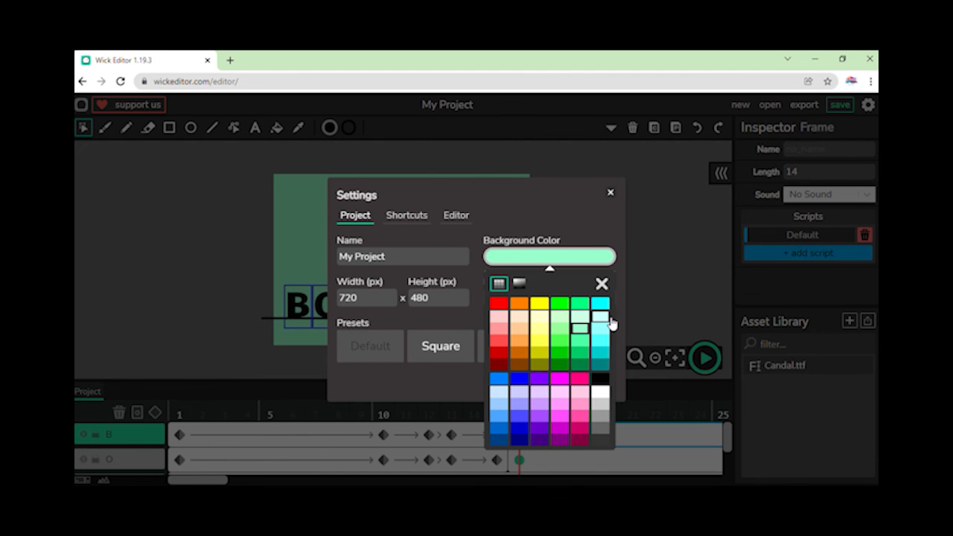
{"action": "left_click", "coordinate": [604, 318]}
{"action": "left_click", "coordinate": [601, 287]}
{"action": "left_click", "coordinate": [589, 387]}
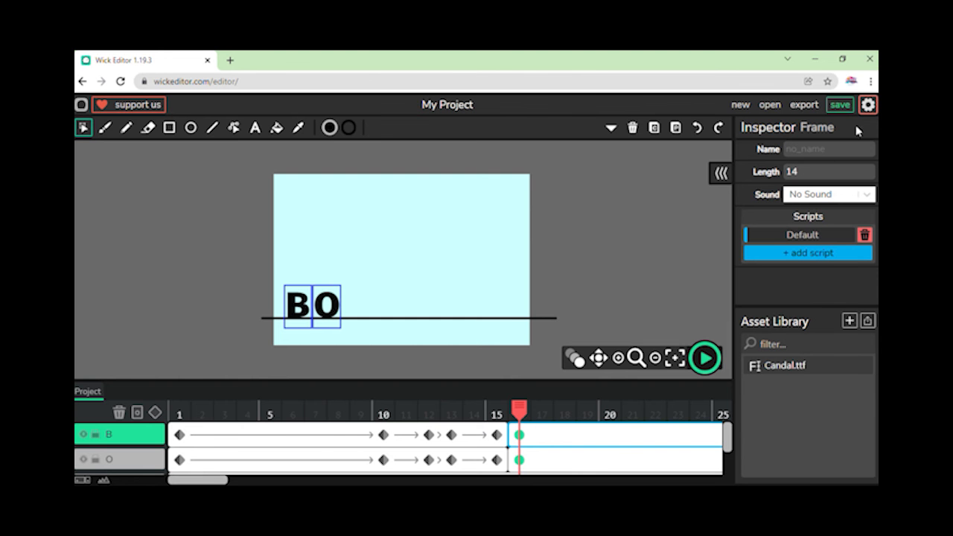
- Set the project framerate to 13 FPS and apply the settings
{"action": "left_click", "coordinate": [867, 104]}
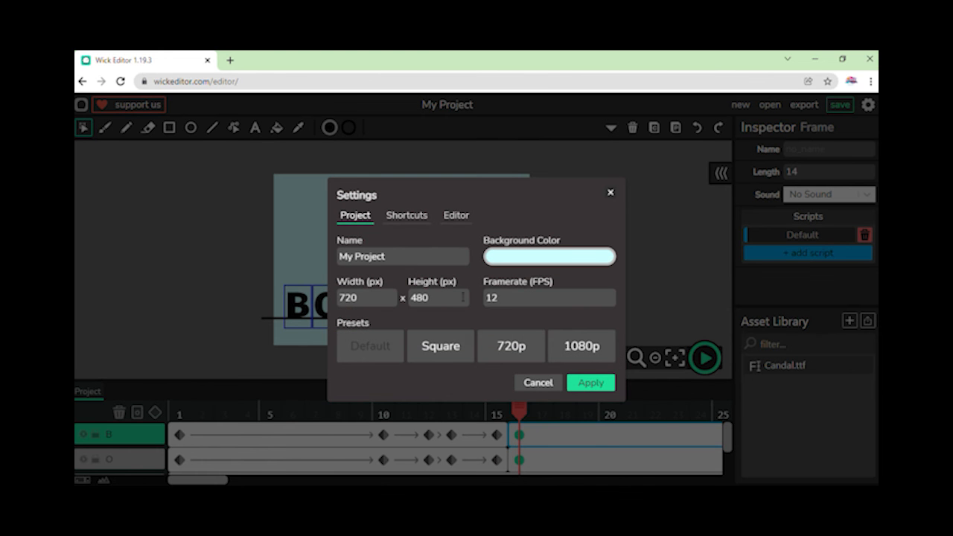
{"action": "left_click", "coordinate": [512, 306]}
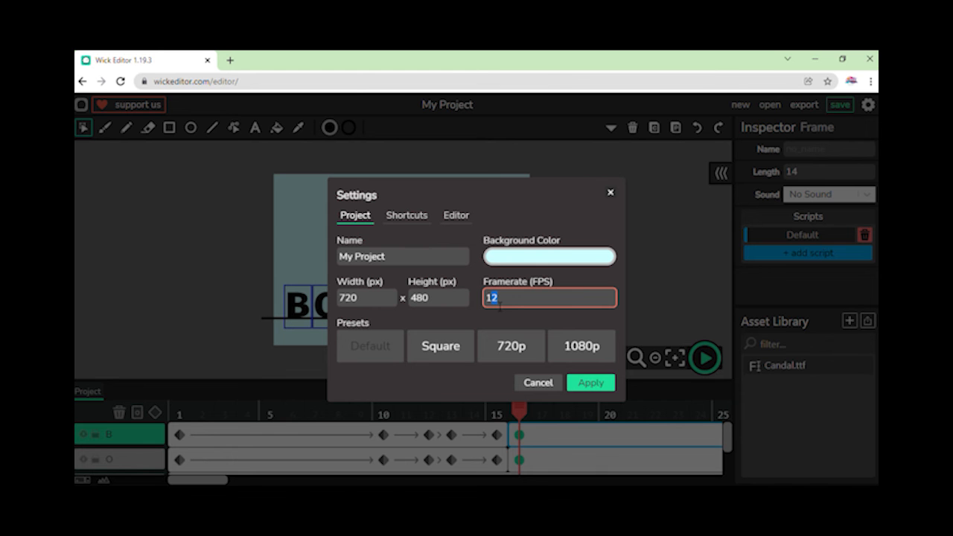
{"action": "left_click", "coordinate": [507, 318]}
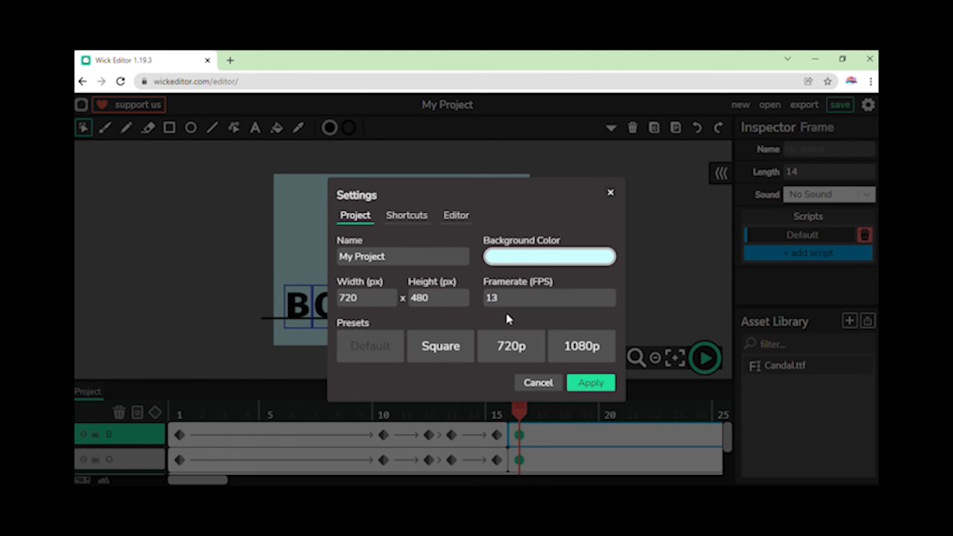
{"action": "left_click", "coordinate": [593, 385]}
- Return the playhead to frame 1 and preview the letter drop at the new framerate
{"action": "left_click_drag", "start_coordinate": [525, 413], "coordinate": [112, 410]}
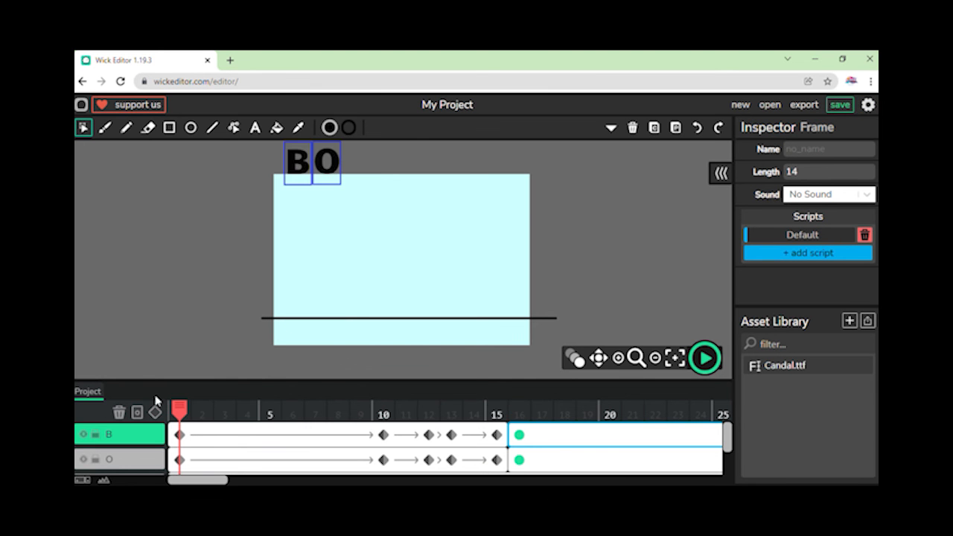
{"action": "left_click", "coordinate": [704, 357]}
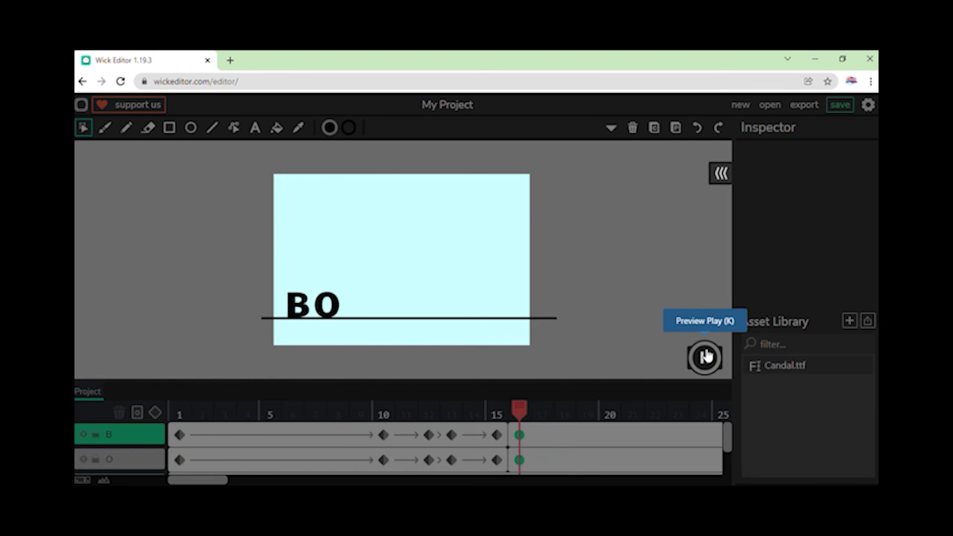
{"action": "left_click", "coordinate": [704, 357]}
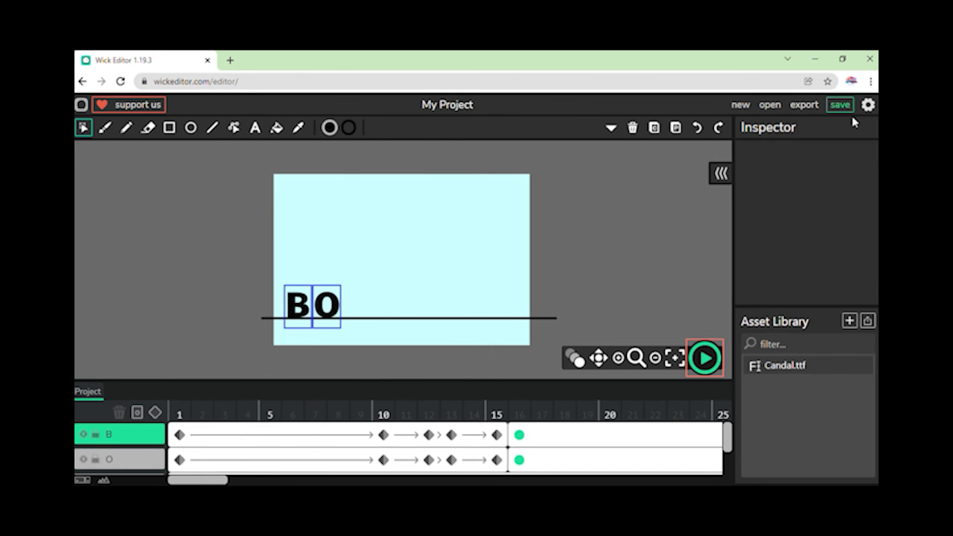